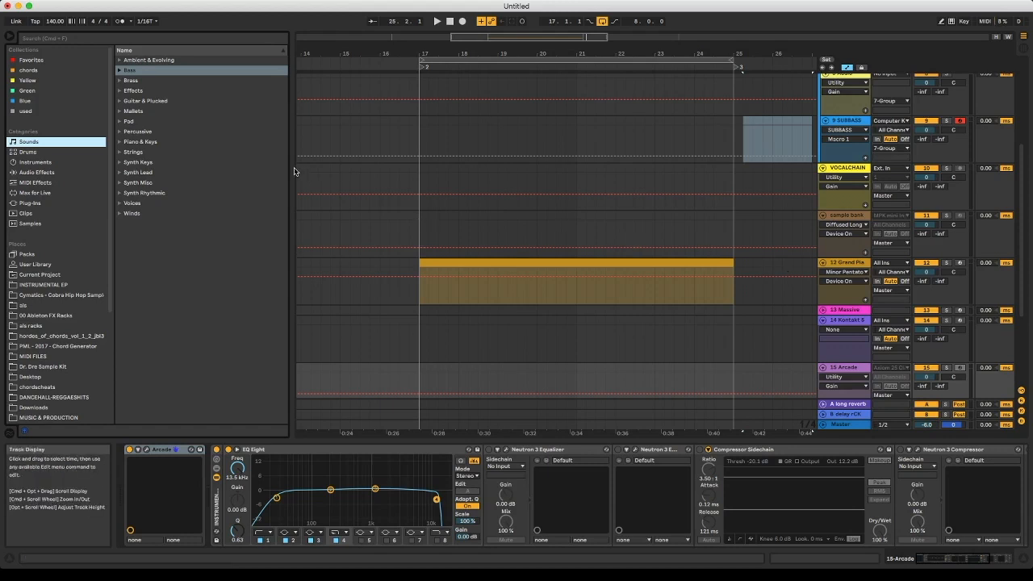
- Hide the browser in the Arrangement view, and switch to the Session view
left_click(12, 35)
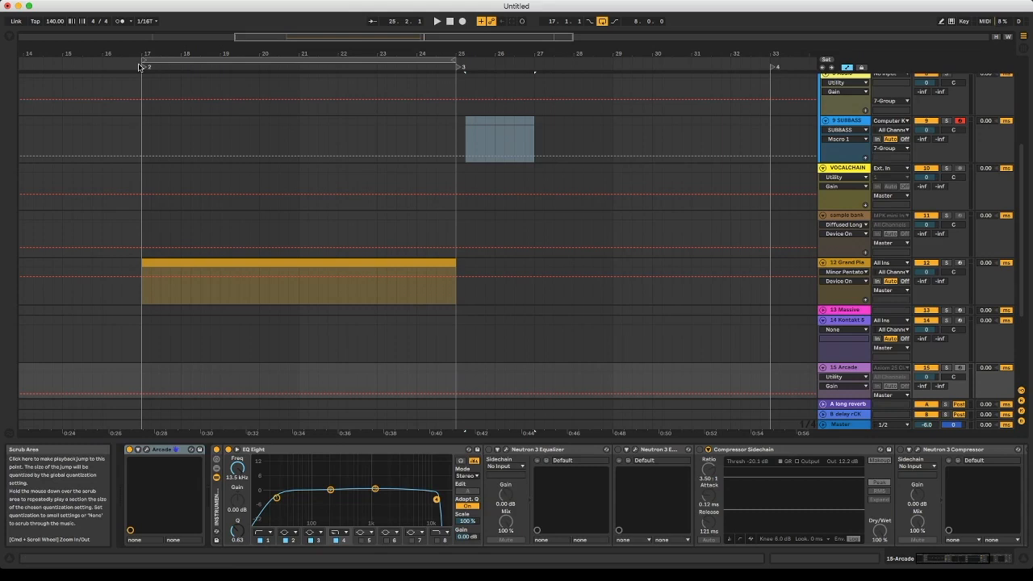
scroll(592, 152, "up", 5)
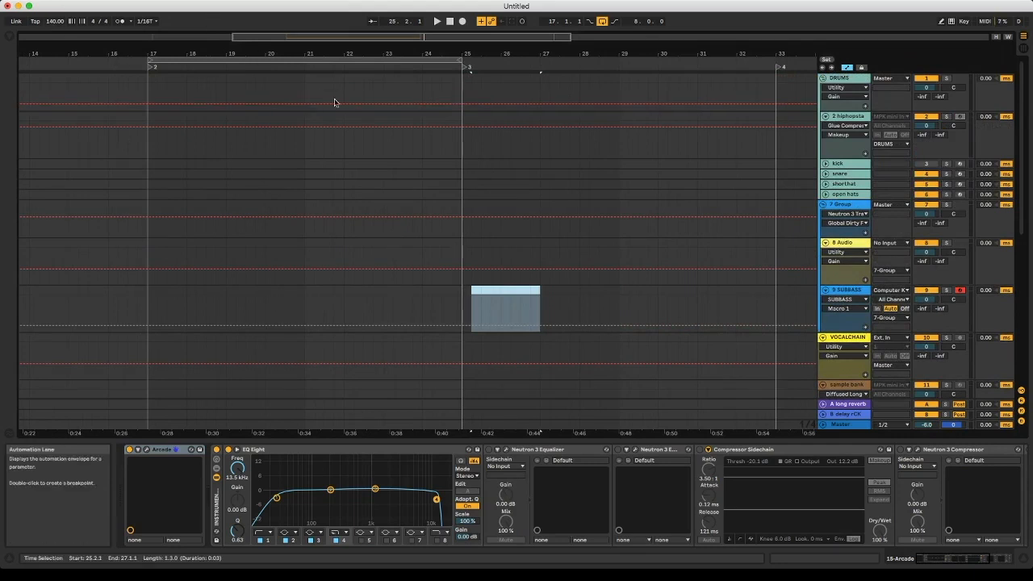
key("Tab")
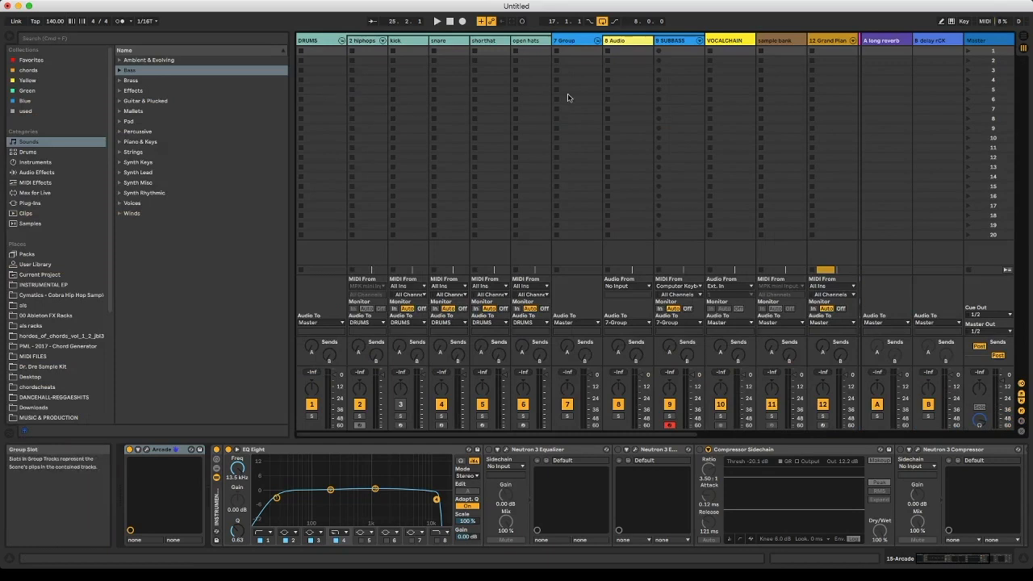
key("Tab")
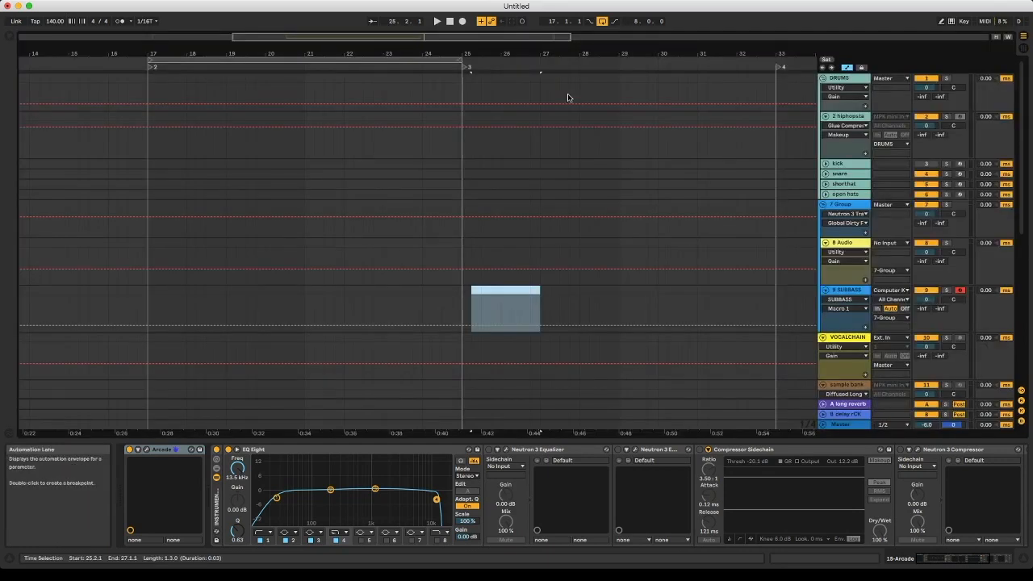
key("Tab")
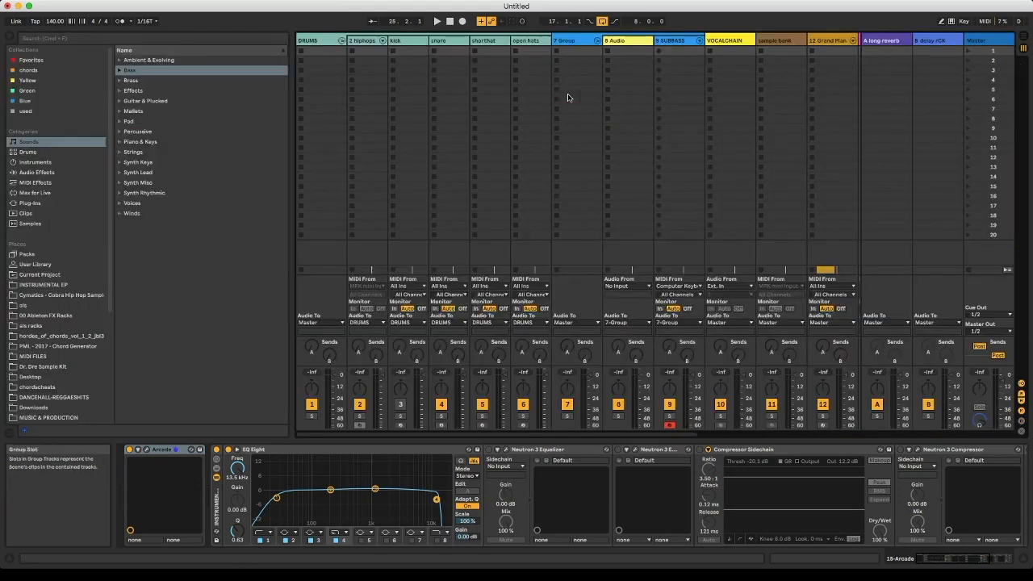
left_click(58, 1)
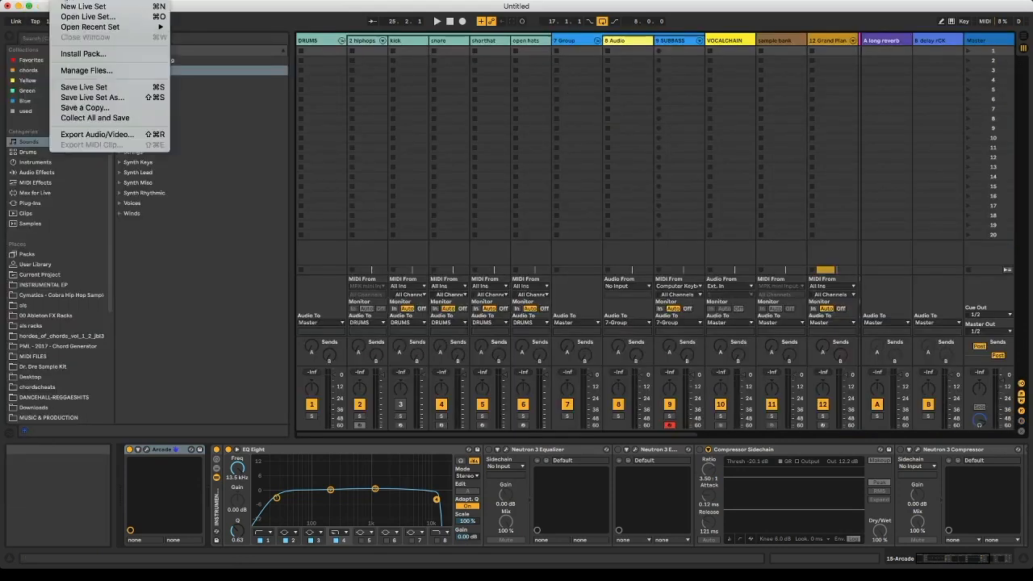
mouse_move(207, 1)
mouse_move(174, 1)
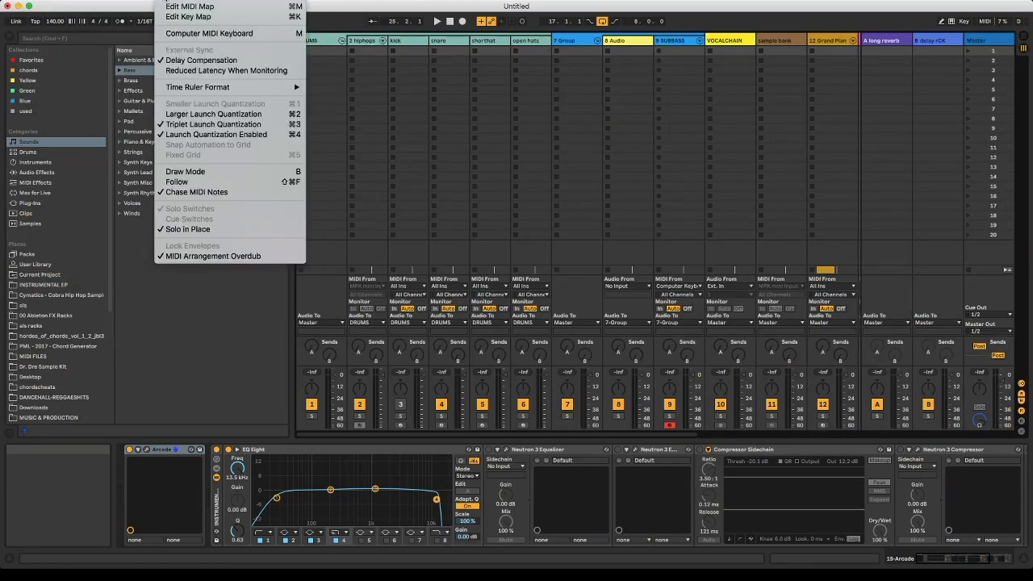
mouse_move(113, 1)
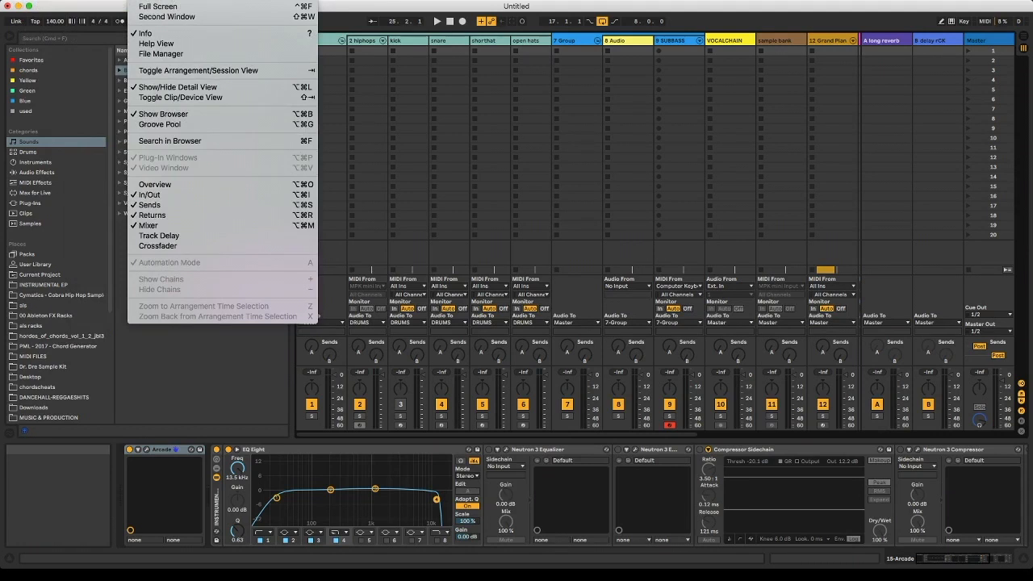
left_click(140, 1)
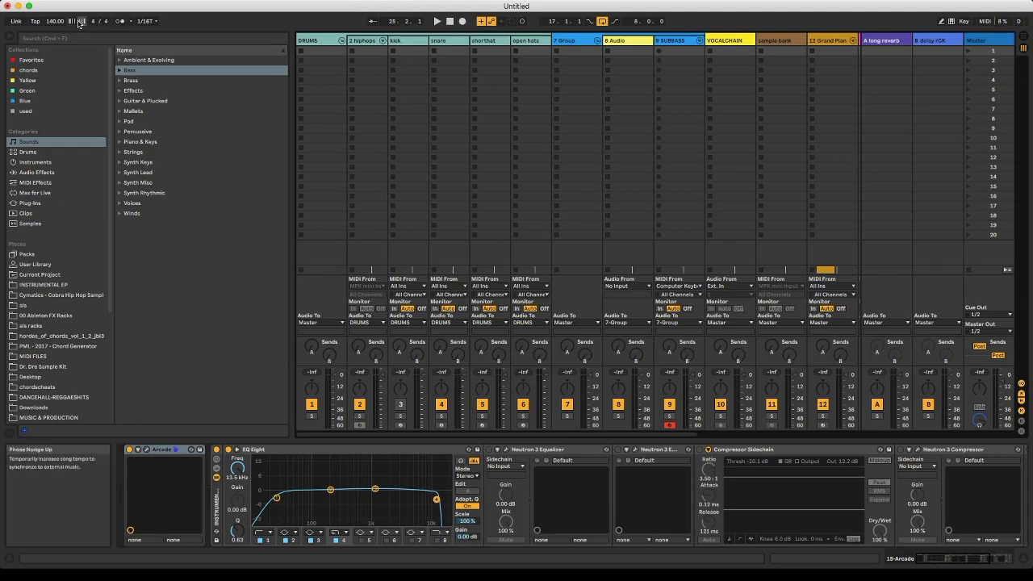
- Turn on the metronome and set it to be enabled only while recording
left_click(119, 22)
left_click(119, 21)
left_click(130, 21)
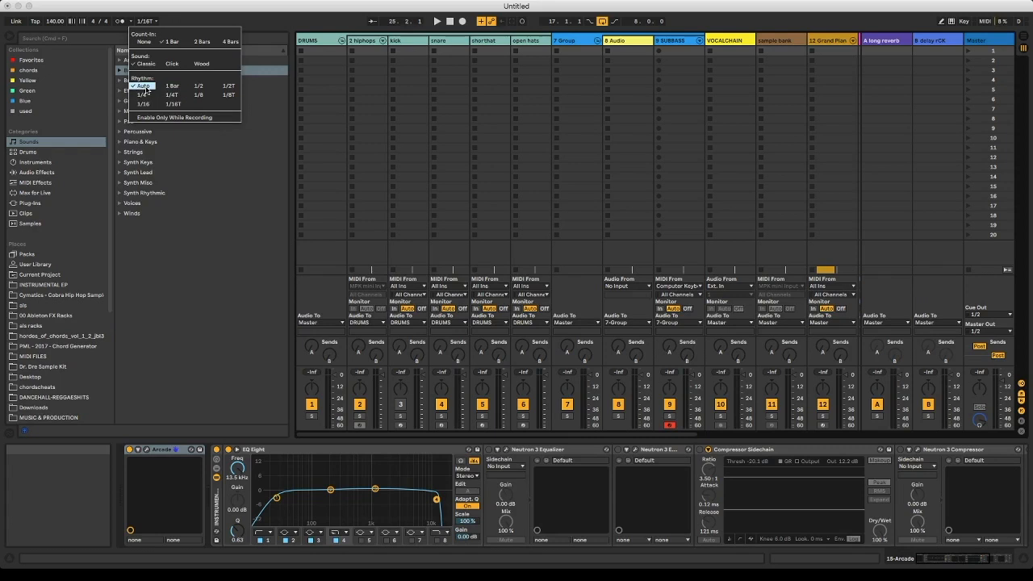
left_click(190, 118)
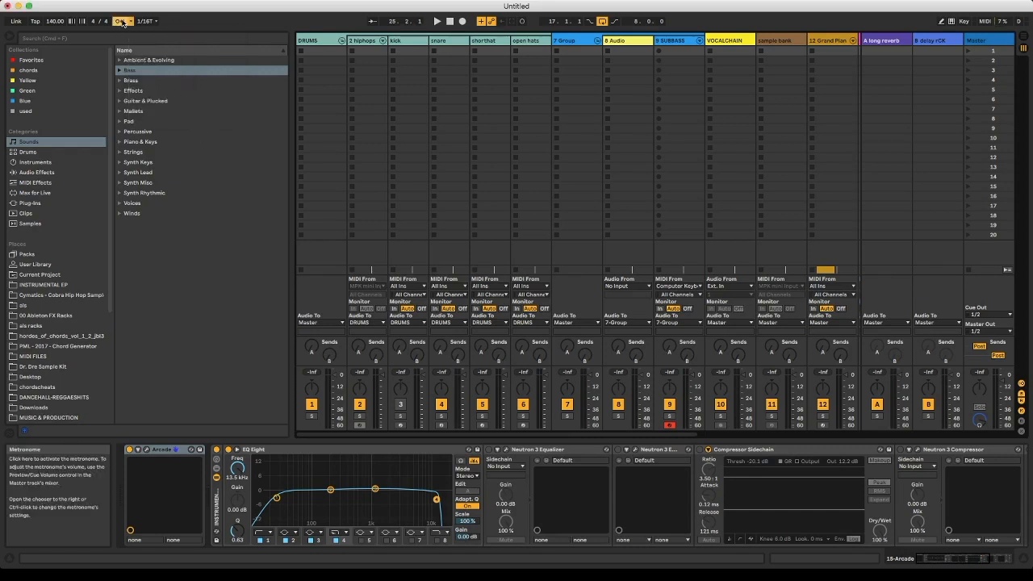
left_click(121, 21)
- Start playback and briefly record into the arrangement to test the metronome
left_click(437, 22)
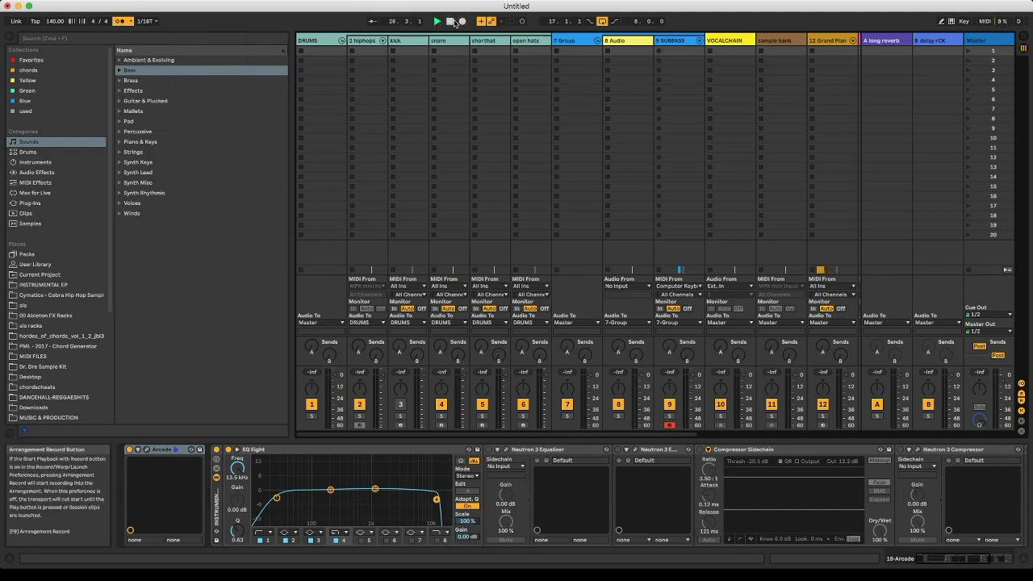
left_click(131, 22)
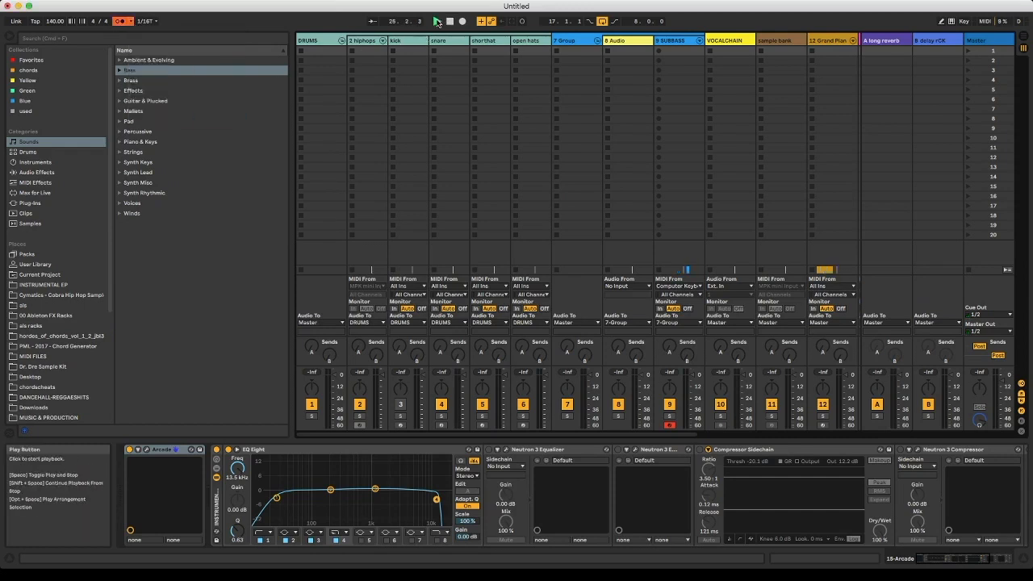
left_click(464, 22)
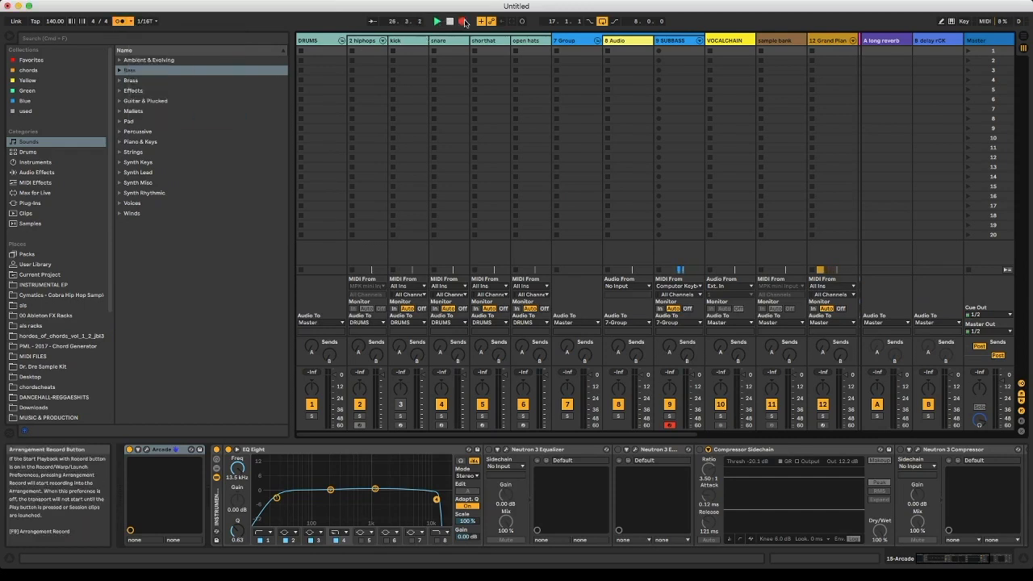
left_click(464, 21)
- Review the metronome's count-in, sound and rhythm settings and the global launch quantization choices
left_click(133, 22)
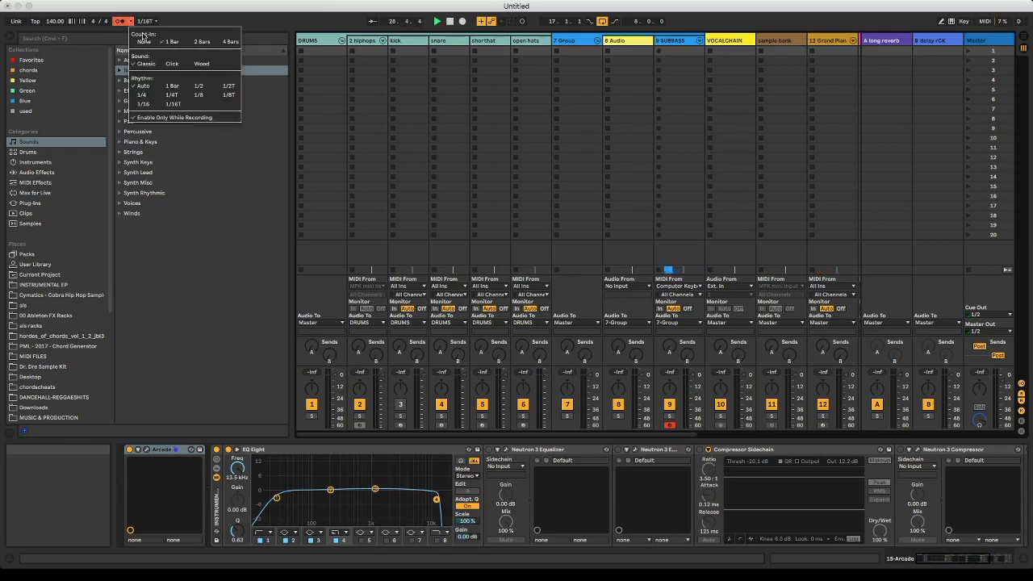
left_click(120, 22)
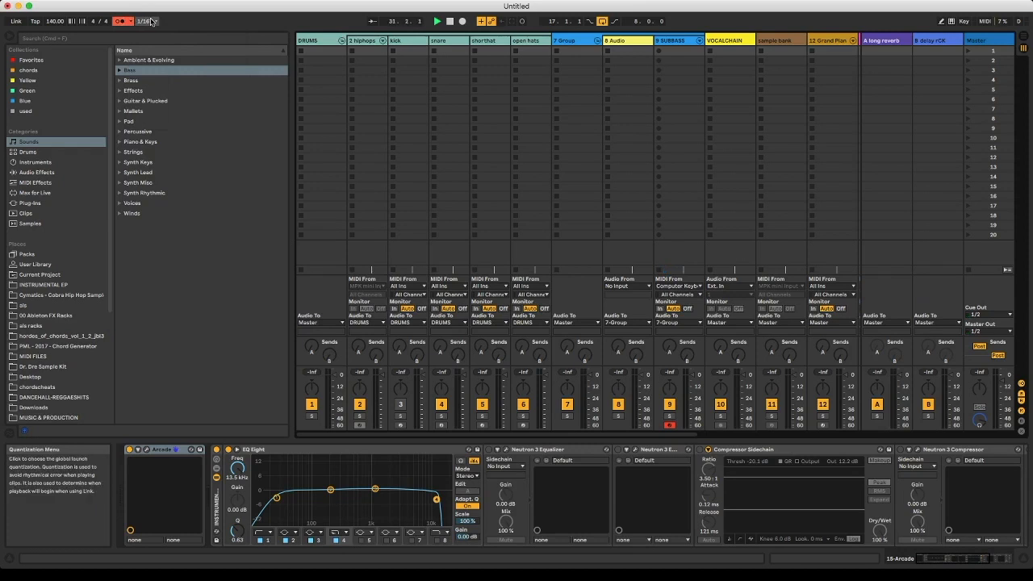
left_click(153, 22)
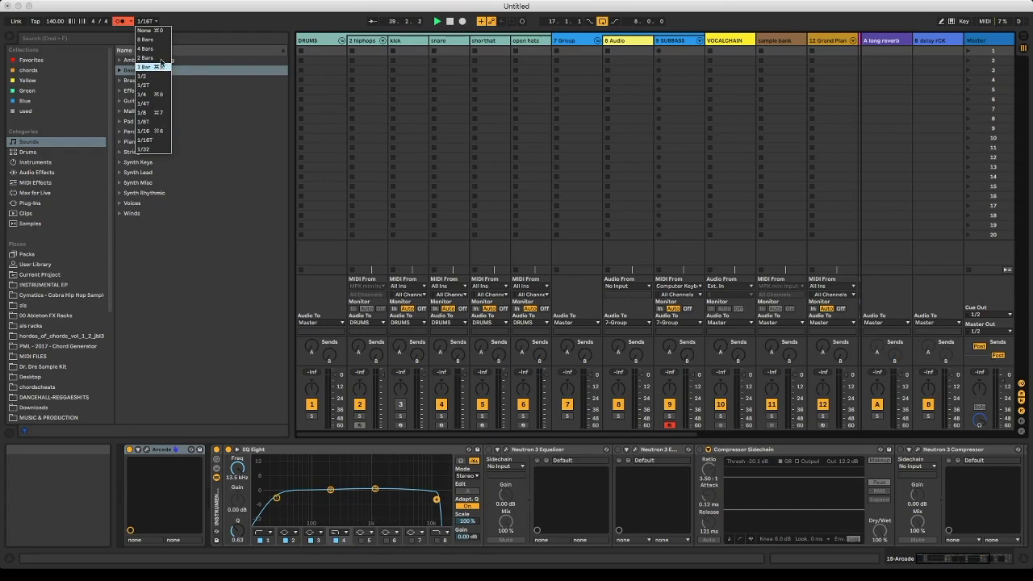
left_click(150, 22)
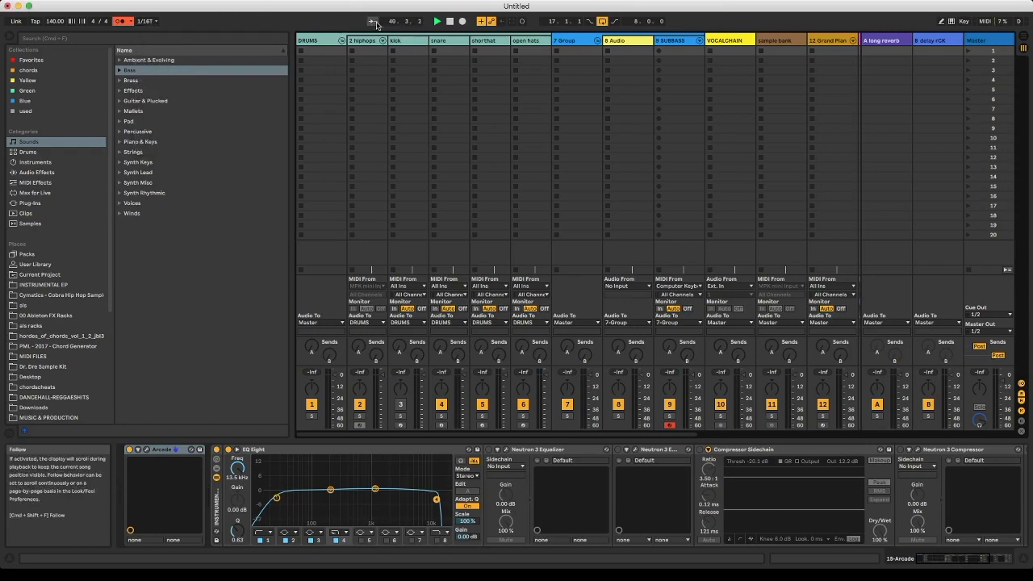
- Show the Clip View in the detail area and return to the Arrangement view
key("Tab")
key("Tab")
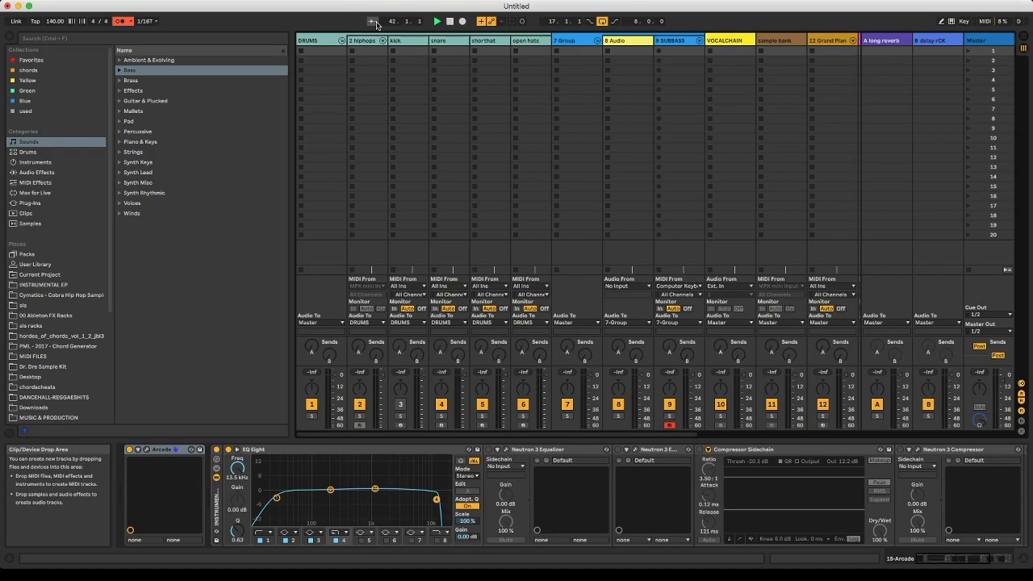
left_click(784, 557)
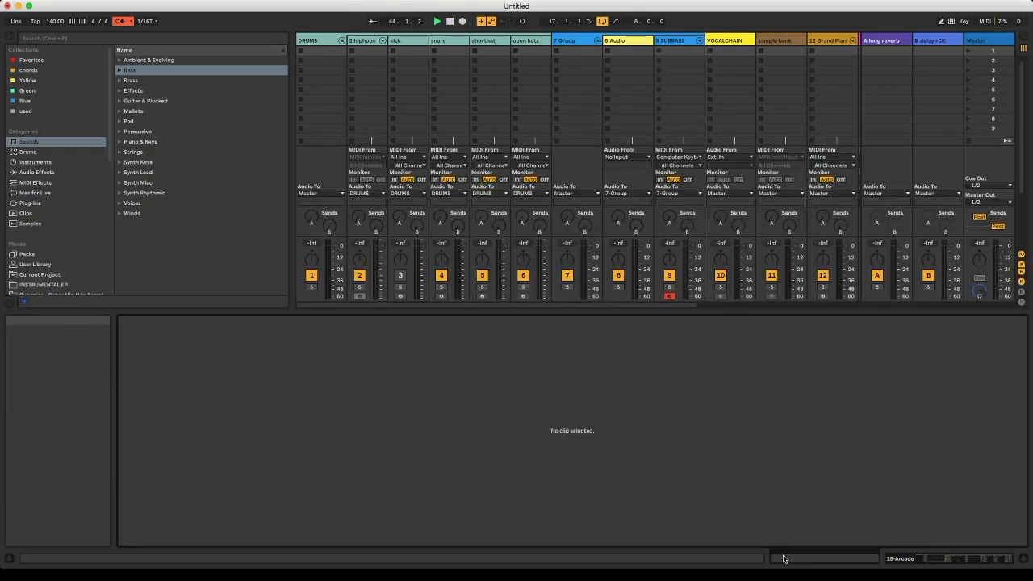
key("Tab")
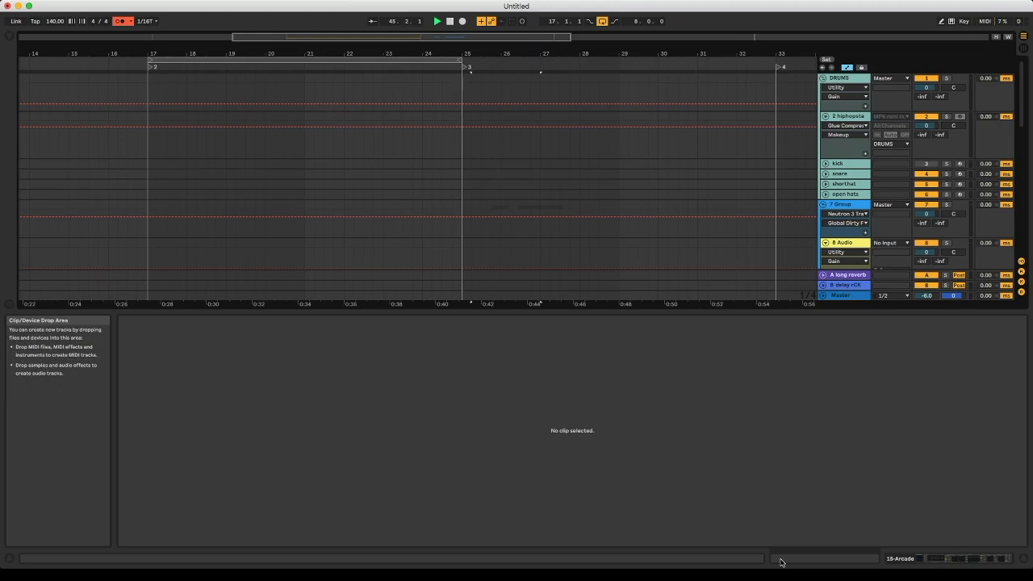
key("Tab")
key("Tab")
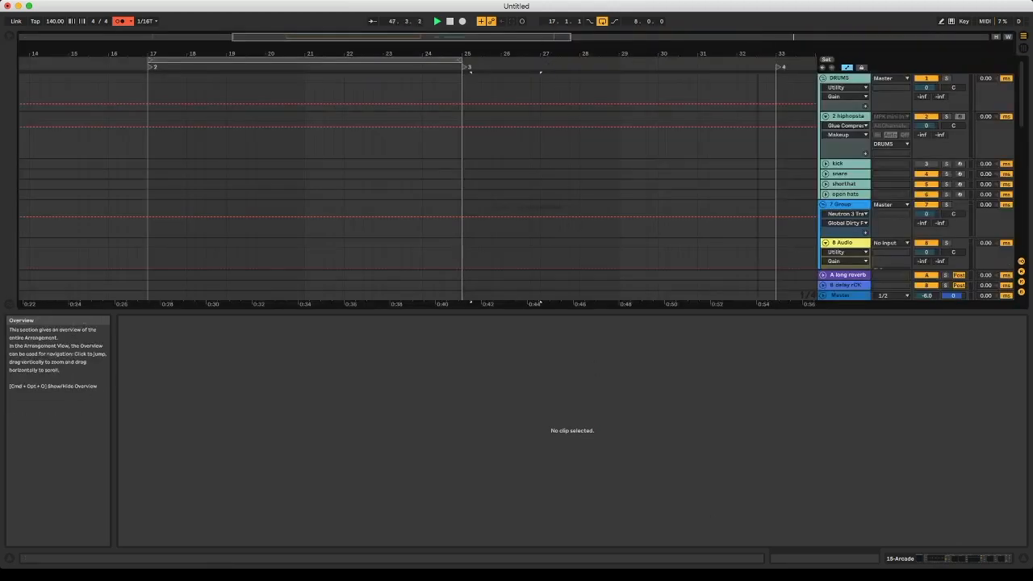
- Turn on Follow and play the arrangement from bar 55
left_click_drag(570, 37, 915, 40)
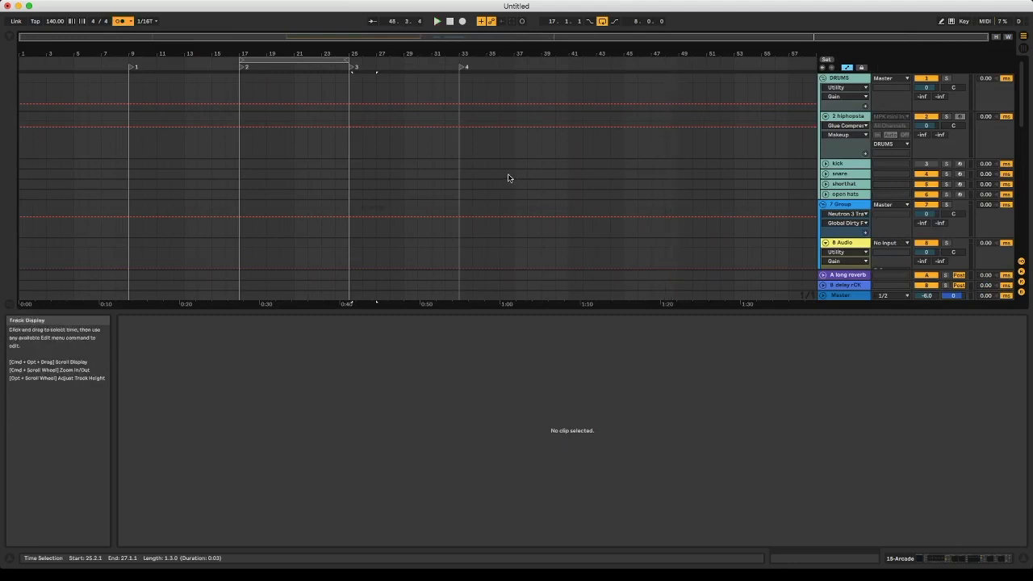
left_click(372, 21)
left_click(764, 87)
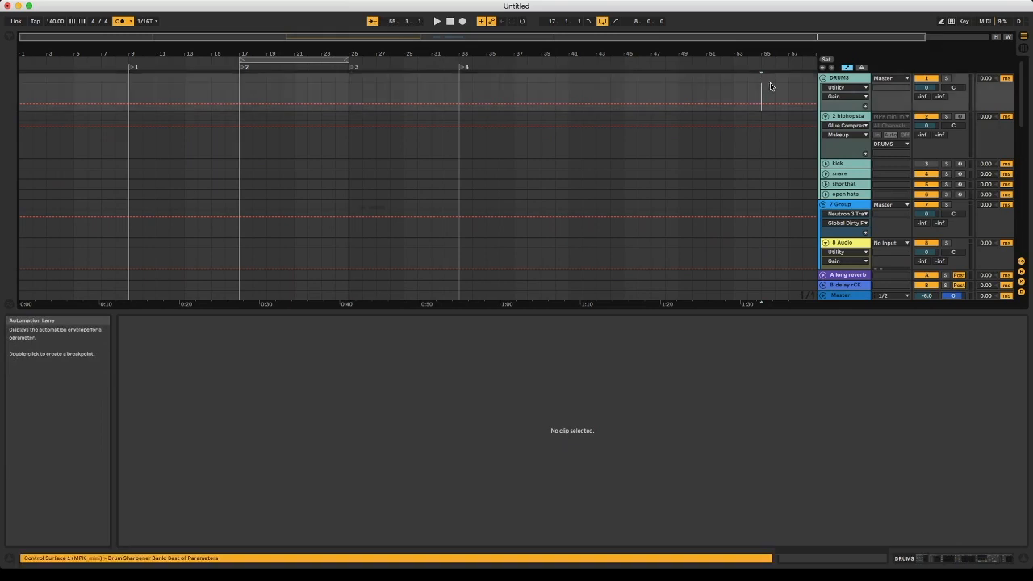
key("space")
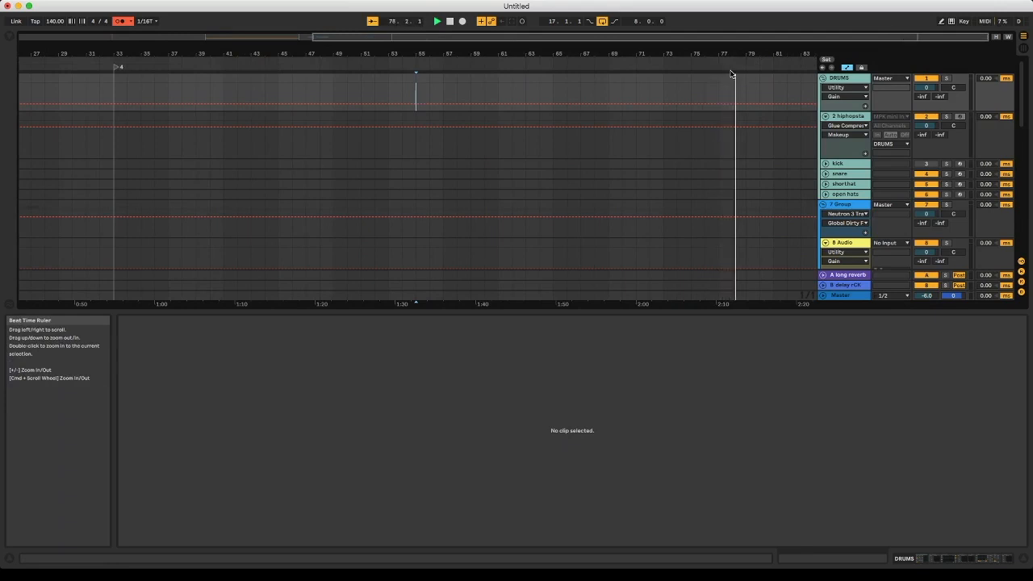
- Place the insert marker at bar 83 on the DRUMS track and stop playback
left_click(803, 94)
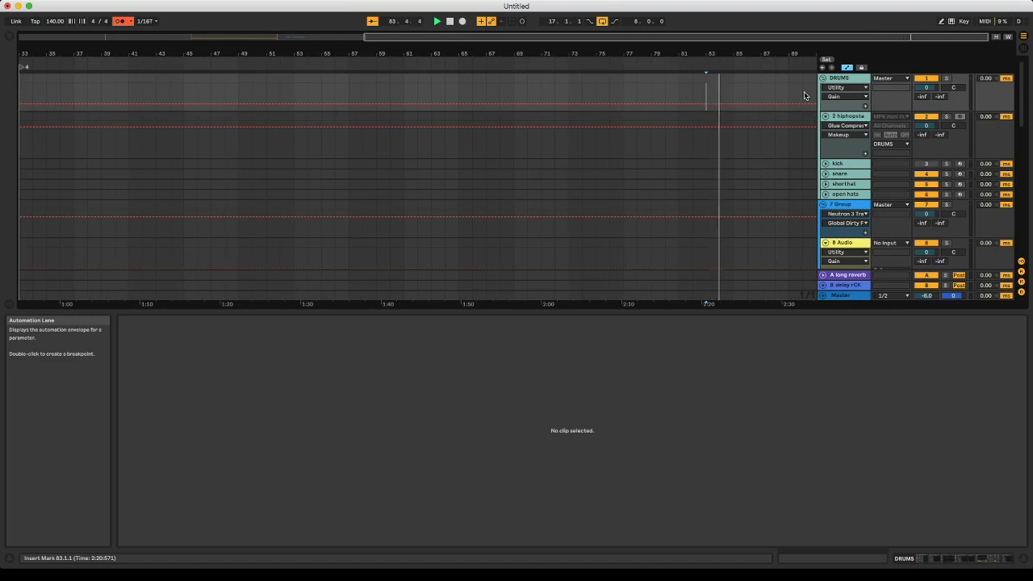
left_click_drag(768, 36, 768, 12)
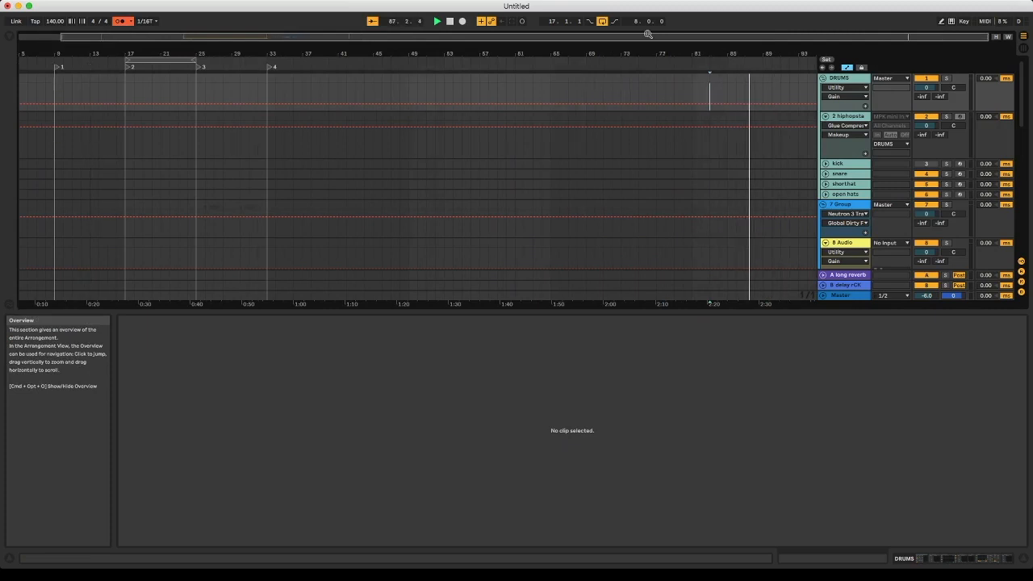
left_click(450, 21)
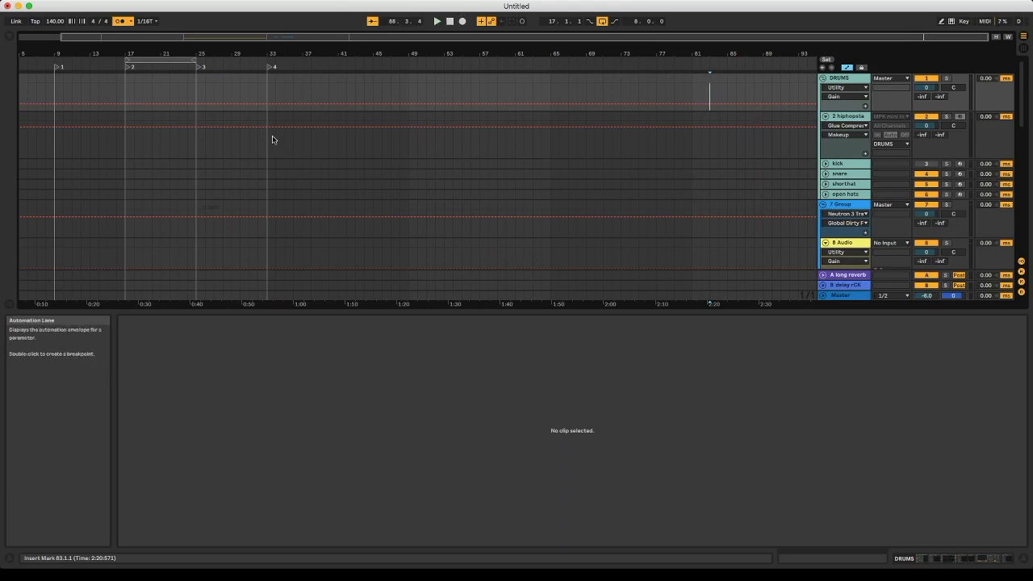
- Create an empty 65-bar MIDI clip on the kick track starting at bar 34
left_click_drag(272, 139, 847, 158)
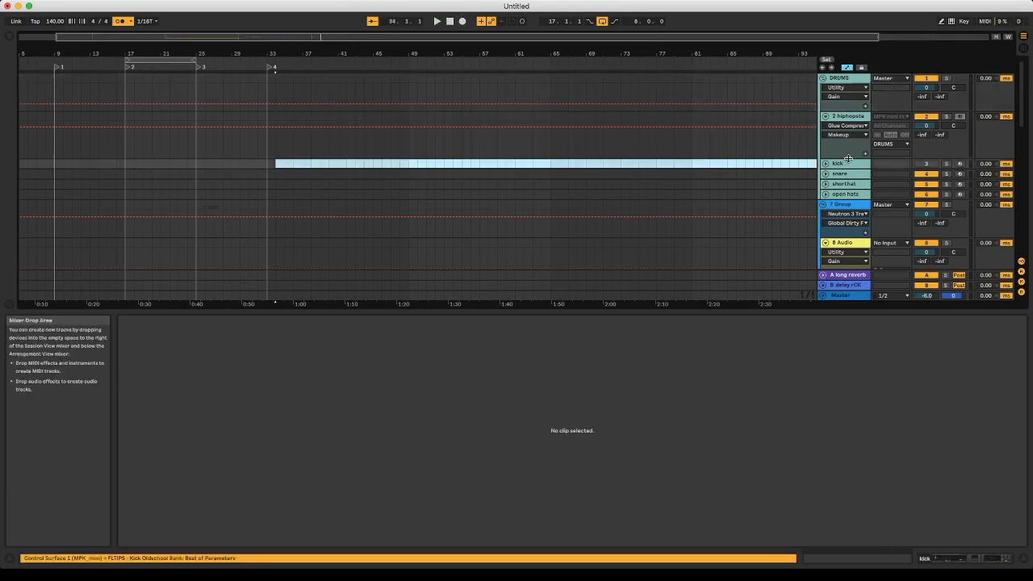
key("super+shift+m")
scroll(715, 163, "right", 3)
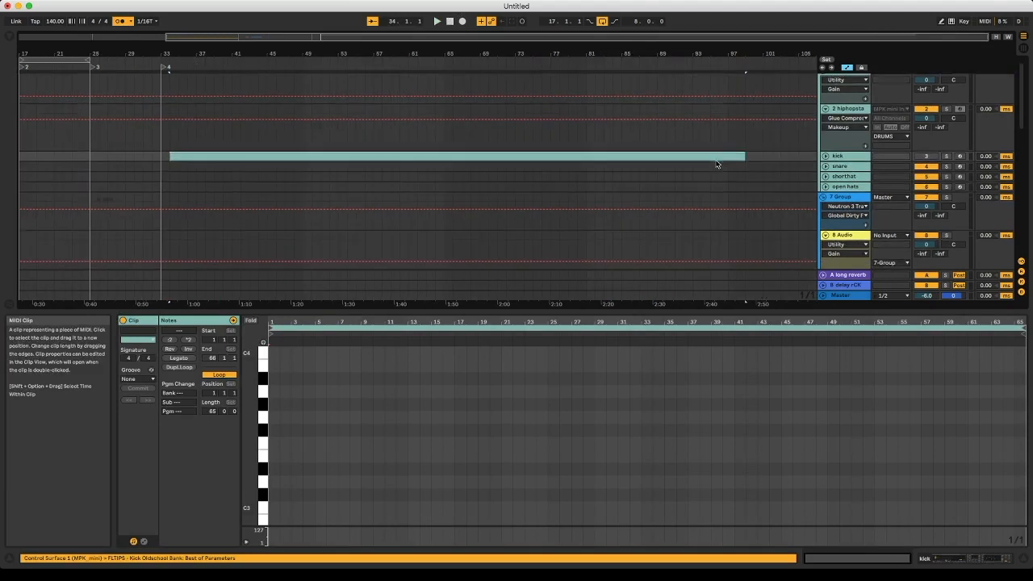
- Examine the kick clip's note grid up close and check the clip's track in the Session view
scroll(715, 163, "left", 3)
scroll(507, 388, "up", 1)
left_click_drag(494, 322, 406, 402)
scroll(407, 402, "right", 5)
scroll(407, 399, "right", 1)
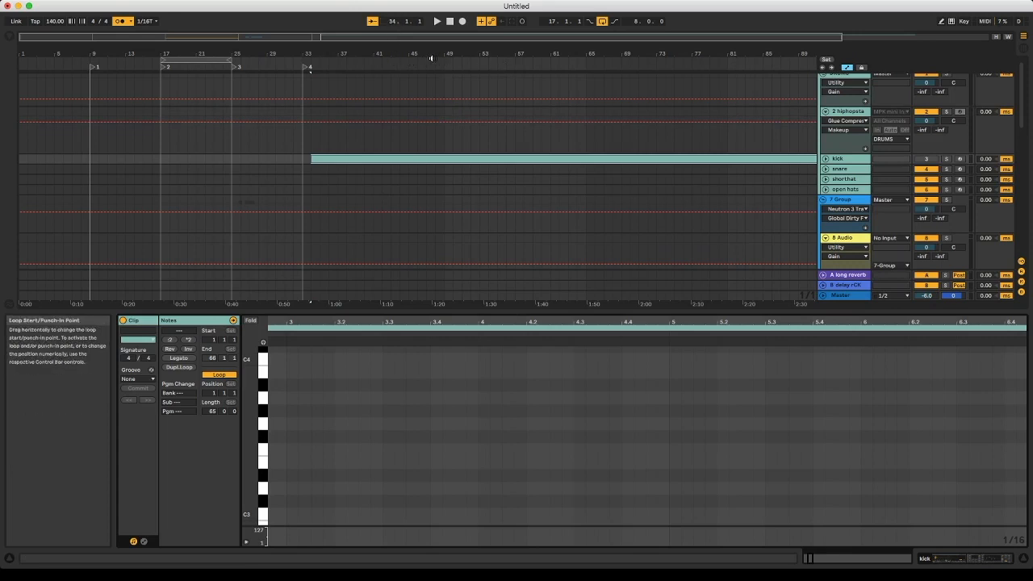
key("Tab")
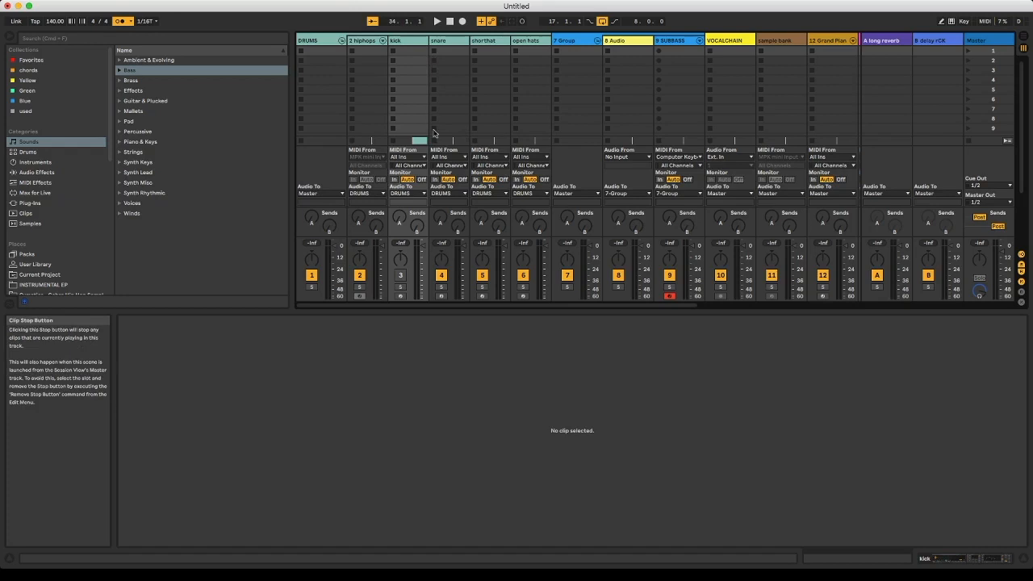
key("Tab")
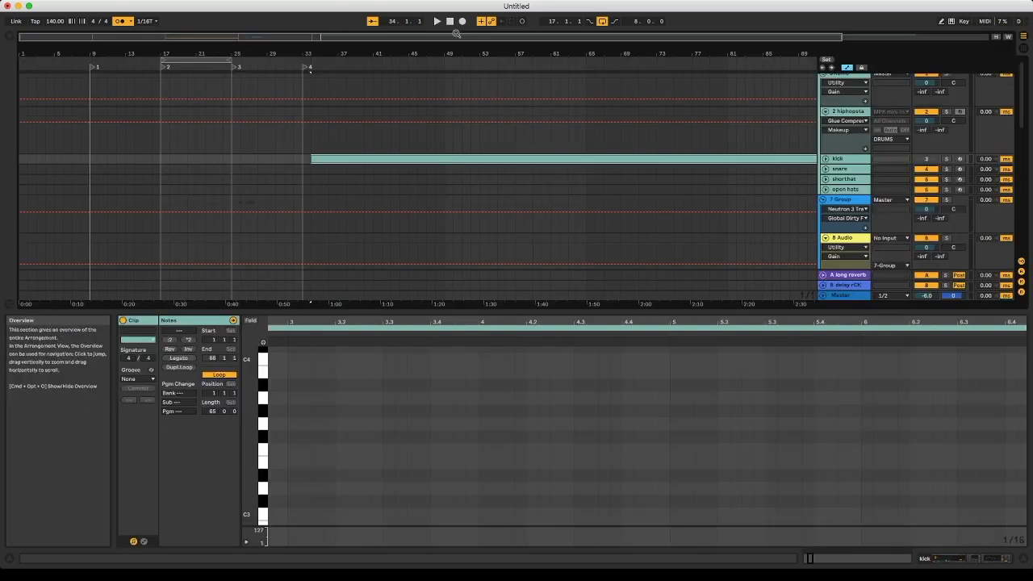
- Delete the empty MIDI clip on the kick track and return to the Session view
left_click(470, 159)
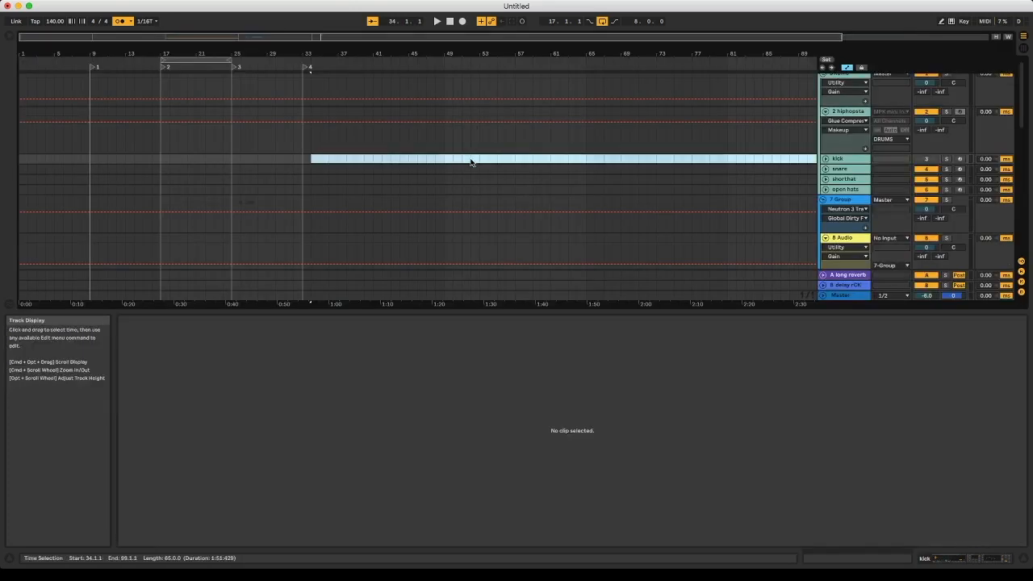
key("Tab")
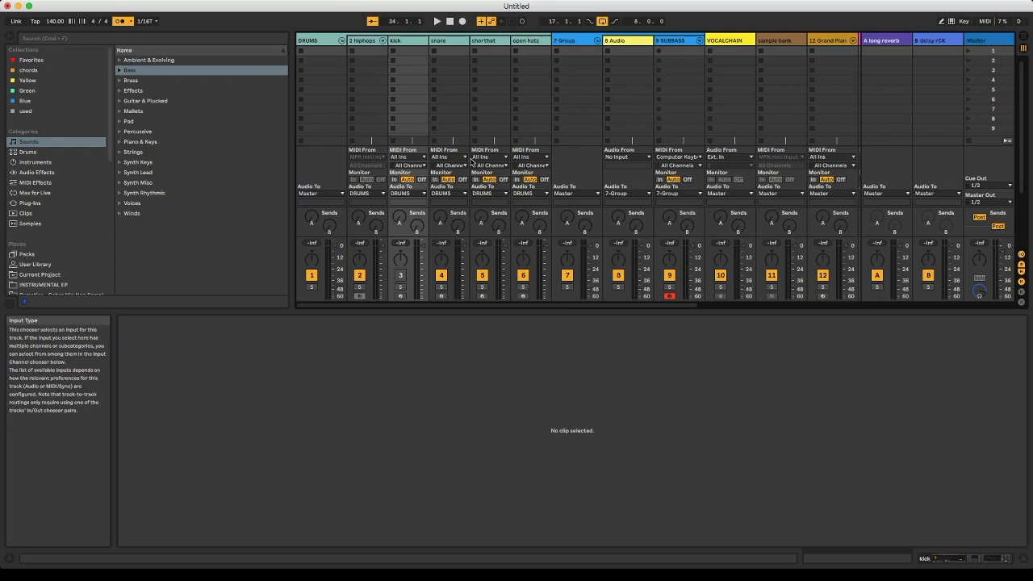
key("Tab")
key("Tab")
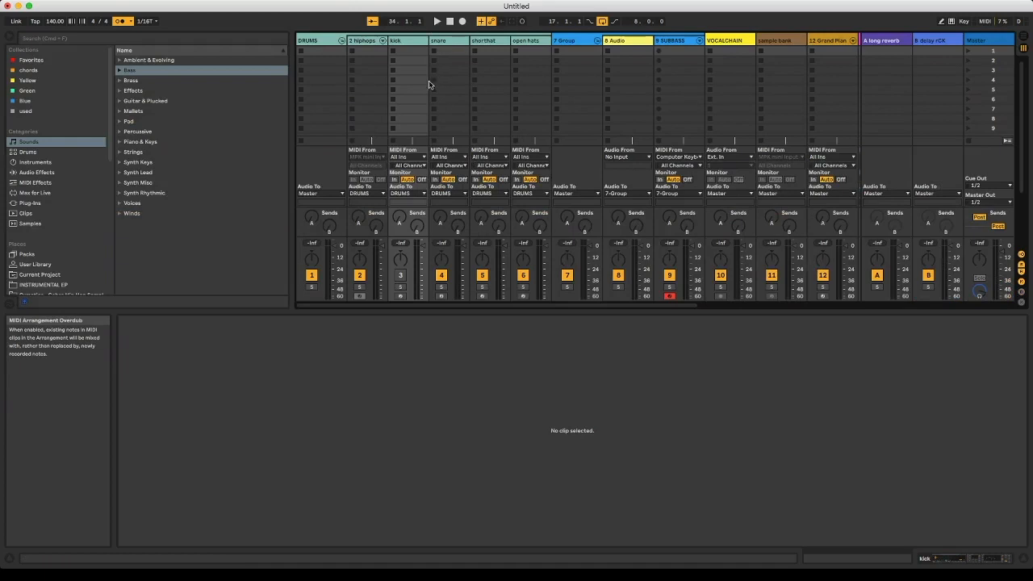
left_click(481, 21)
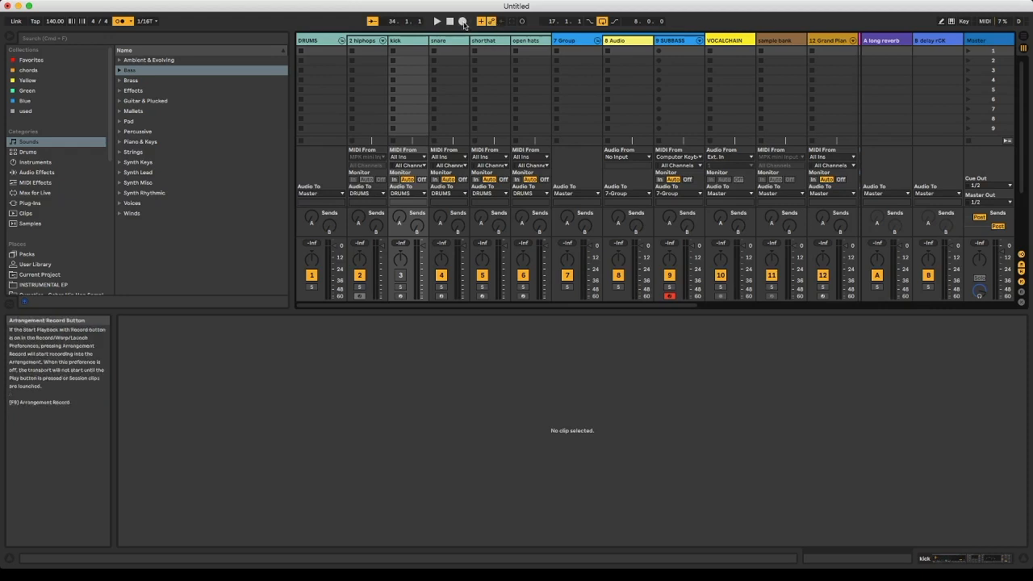
key("Tab")
key("Tab")
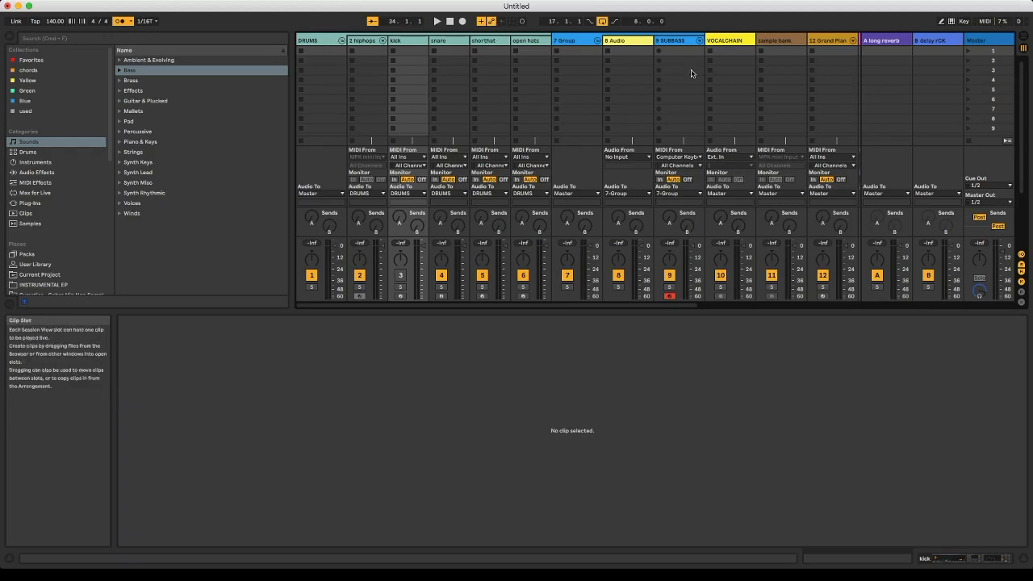
- In the Arrangement, draw a Glue Compressor Makeup automation peak on the 2-hiphopstarterkit track from about bar 59 to 65, highest near bar 63
key("Tab")
left_click(863, 150)
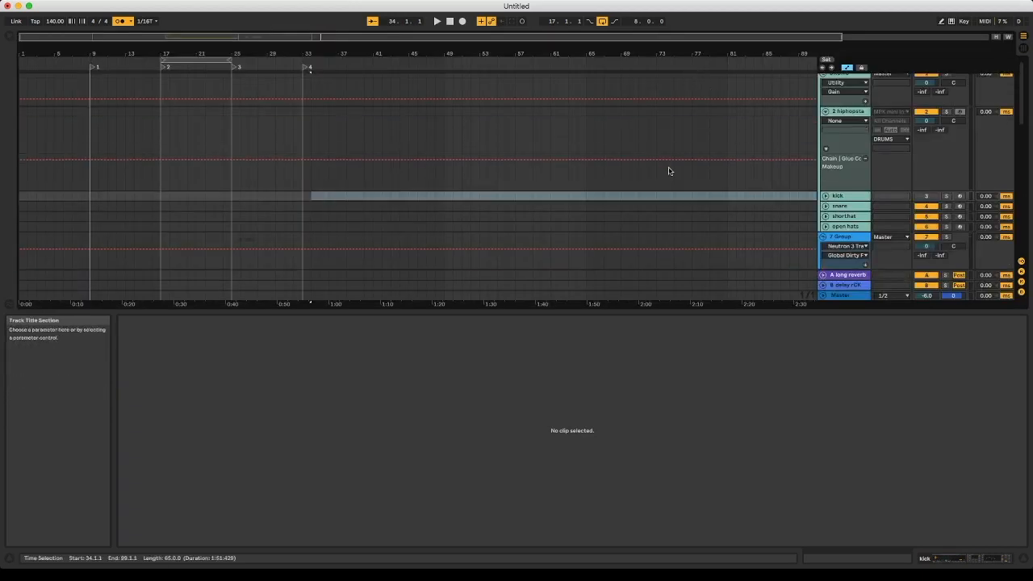
left_click_drag(585, 167, 532, 190)
left_click(566, 163)
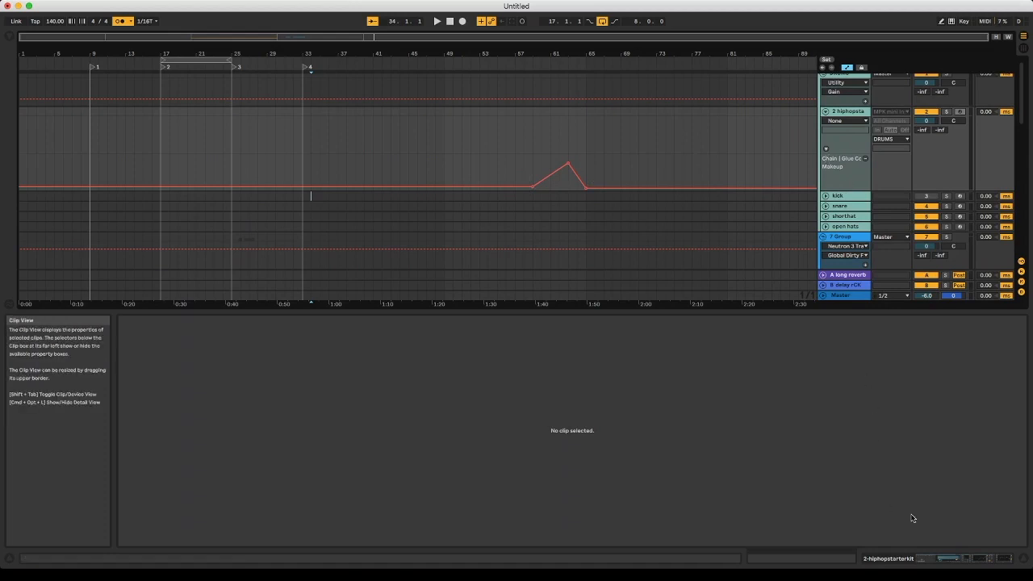
- Lower the Range of the 2-hiphopstarterkit track's Glue Compressor to about 19 dB and remove the Makeup automation lane
left_click(928, 558)
scroll(750, 509, "right", 5)
scroll(750, 509, "right", 6)
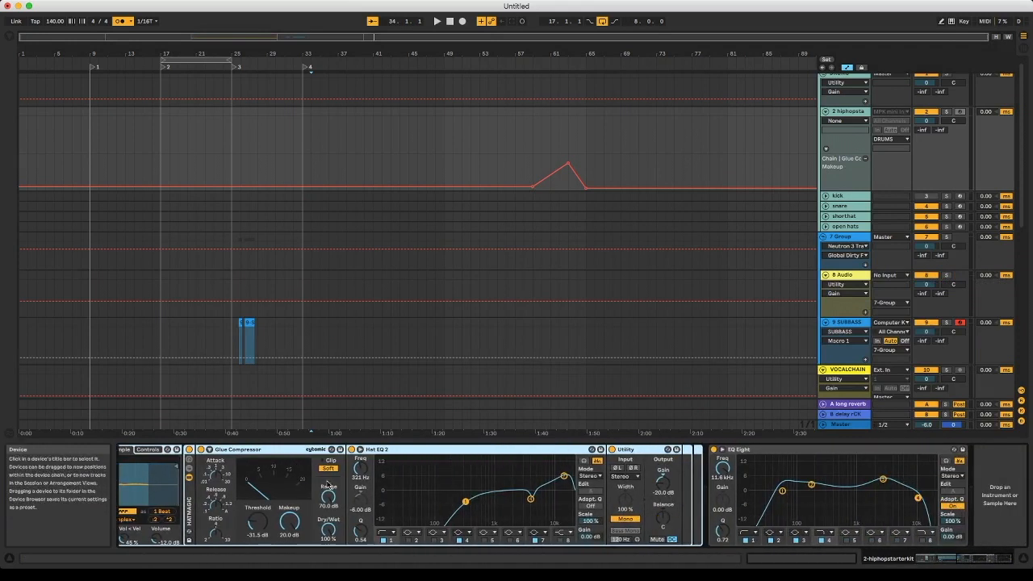
left_click_drag(328, 484, 328, 517)
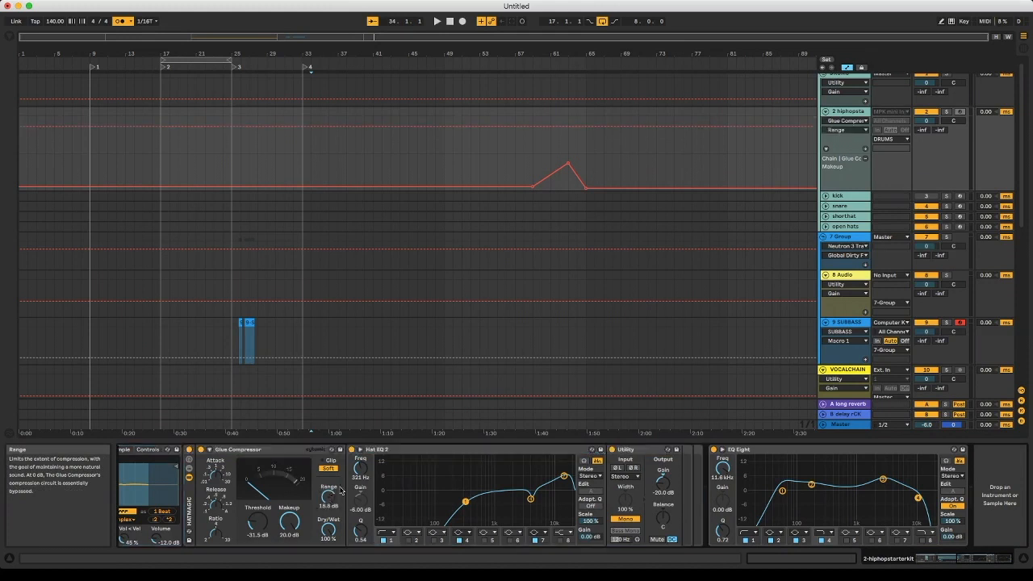
left_click(864, 159)
- Draw a falling ramp in the Glue Compressor Range automation from about bar 75 to 78, override Range manually, and re-enable automation
left_click_drag(700, 128, 674, 117)
left_click_drag(327, 497, 327, 526)
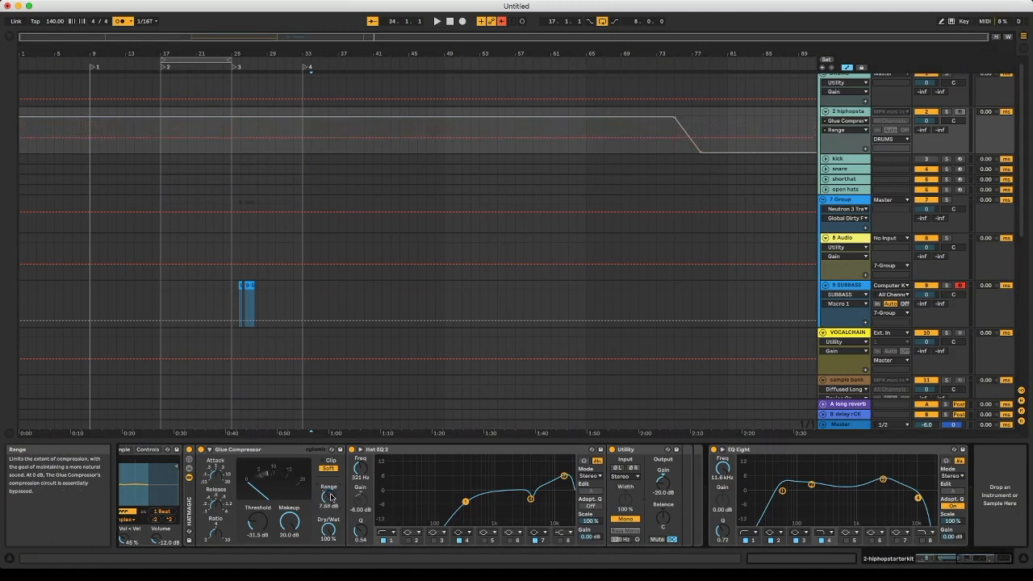
left_click(502, 21)
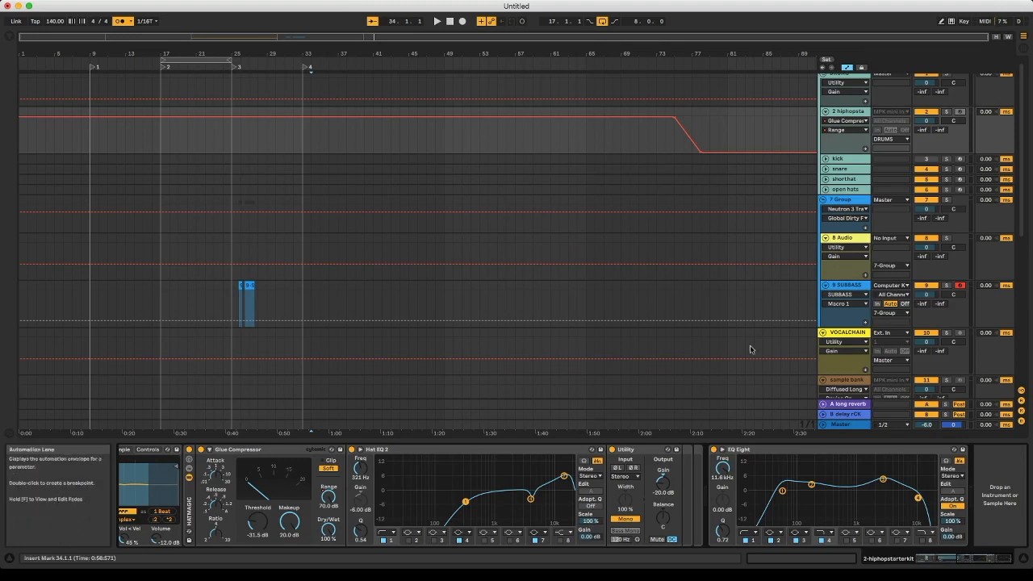
- Set the SUBBASS track's MIDI input to Computer Keyboard and turn on the computer MIDI keyboard
left_click(896, 284)
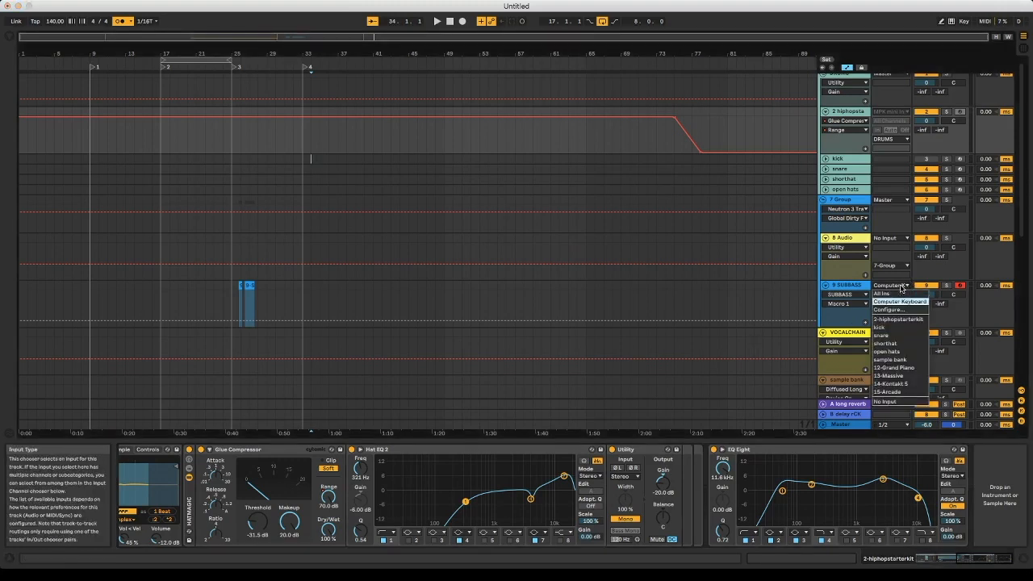
left_click(899, 301)
left_click(950, 22)
- Play notes on the armed SUBBASS track and capture them as a MIDI clip starting at bar 34
key("a")
key("a")
key("a")
key("a")
key("a")
key("a")
key("super+shift+c")
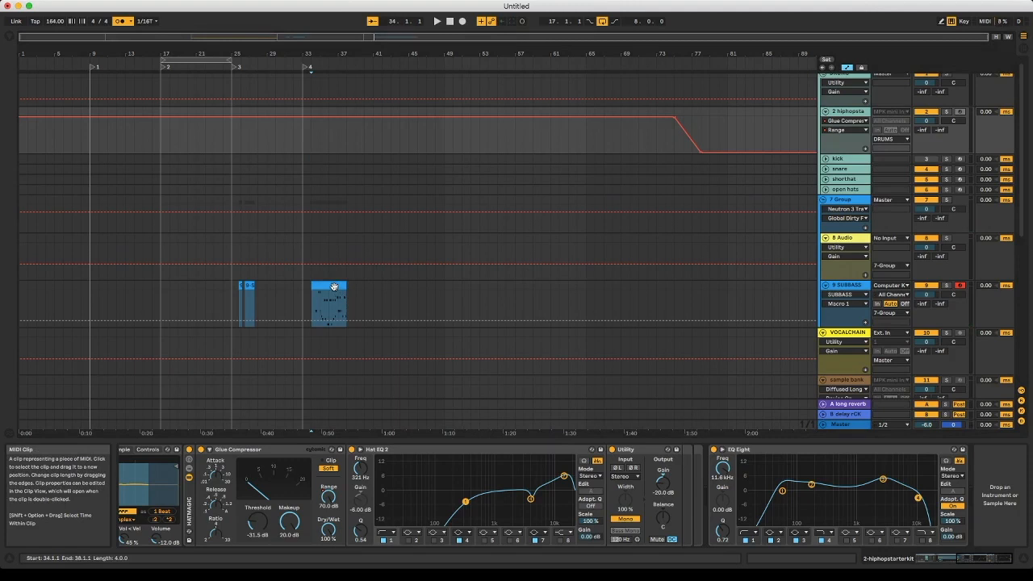
- Delete the captured MIDI clip at bar 34 and the short clips between bars 25 and 29 on the SUBBASS track
left_click(334, 286)
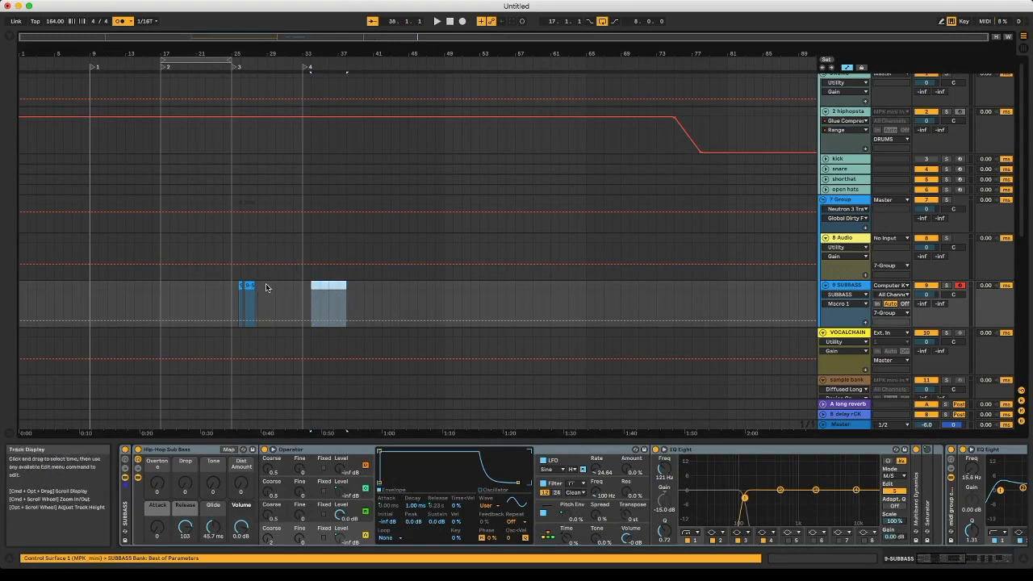
left_click_drag(265, 286, 254, 288)
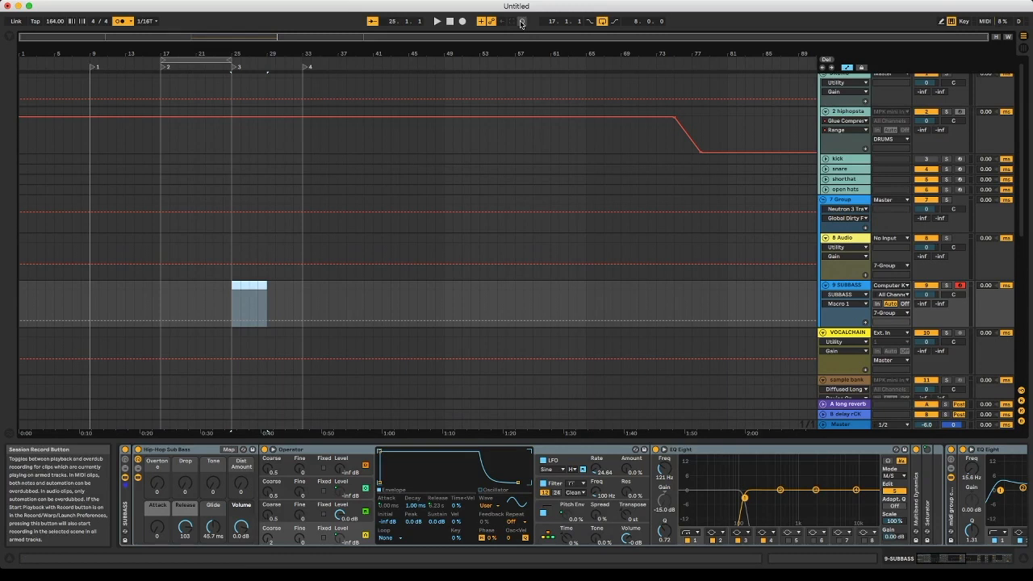
key("Tab")
key("Tab")
scroll(959, 113, "up", 1)
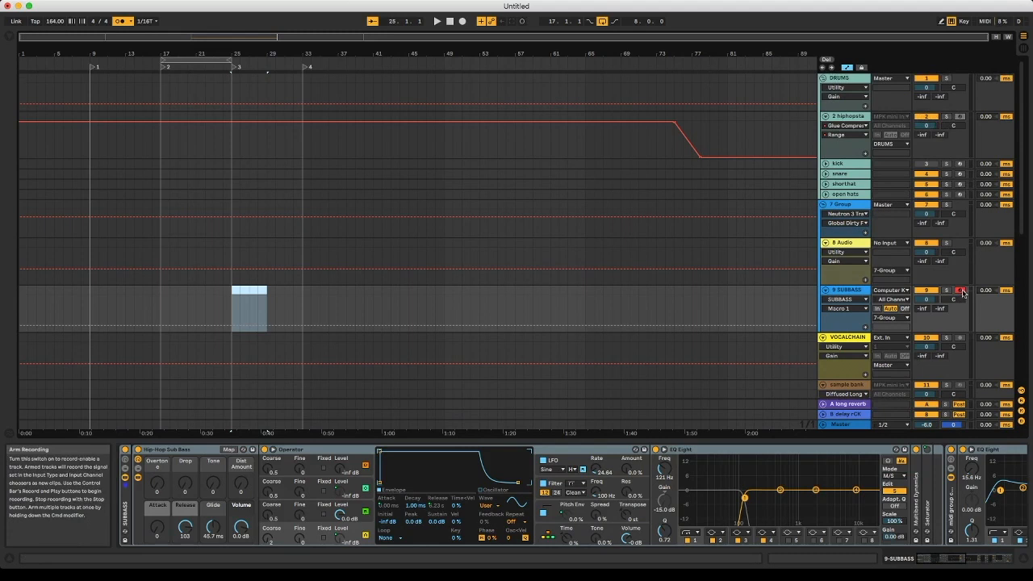
scroll(962, 287, "down", 5)
scroll(963, 287, "up", 5)
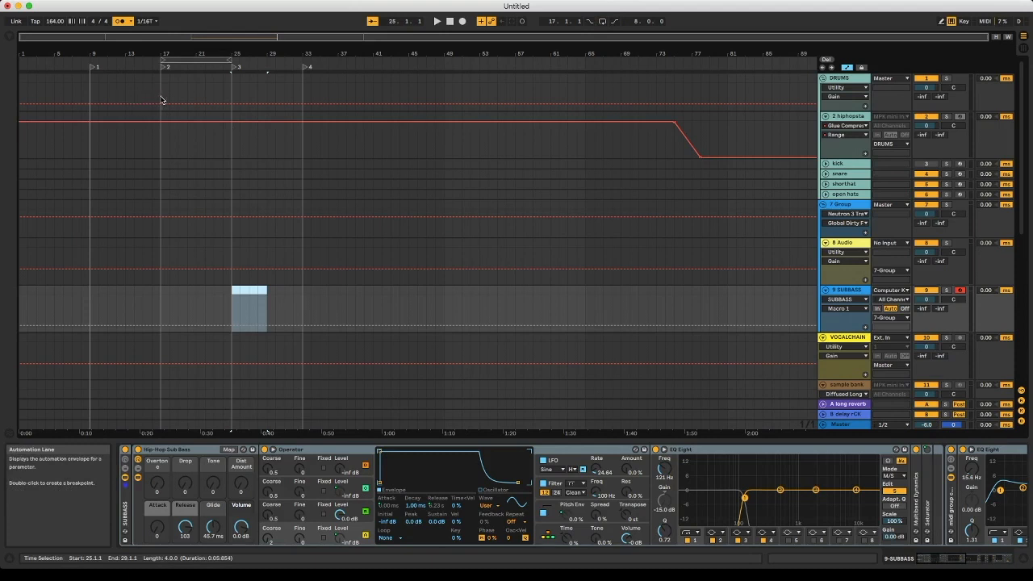
left_click_drag(183, 38, 185, 48)
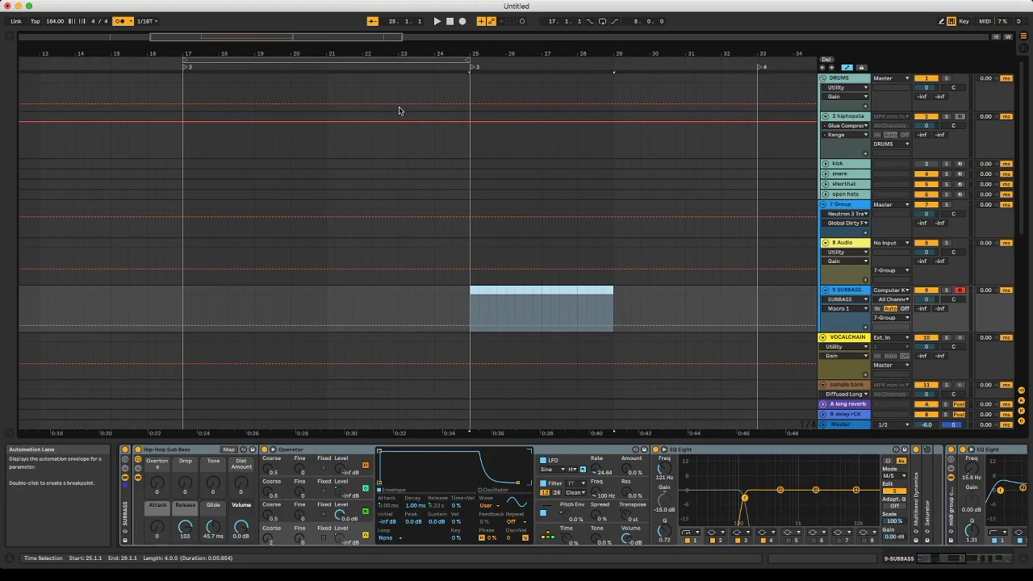
left_click_drag(378, 35, 774, 35)
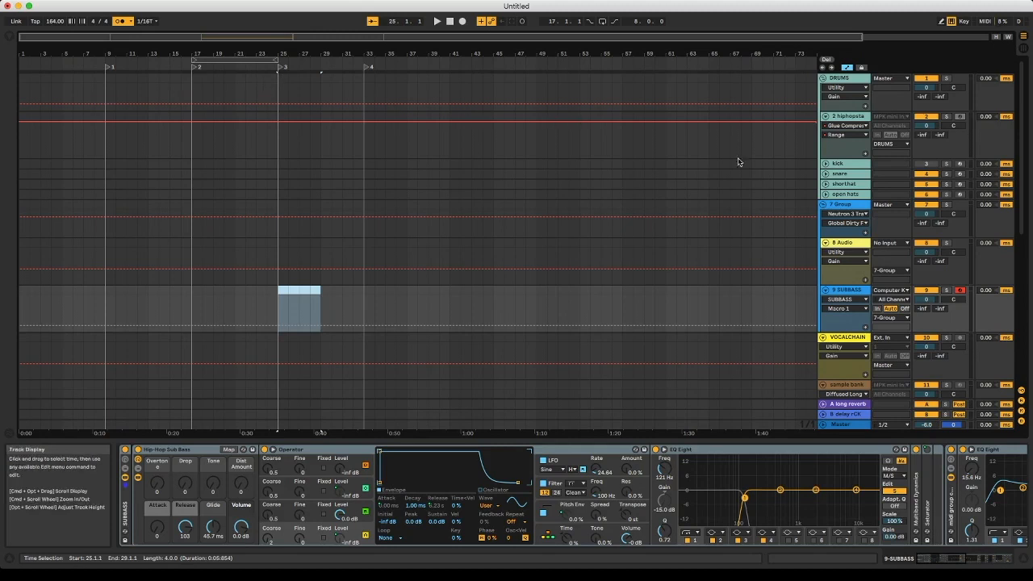
- In Draw Mode, draw stepped Utility Gain automation on the 8 Audio track from about bar 36 to 51 and insert a sine shape at bar 45
left_click(940, 22)
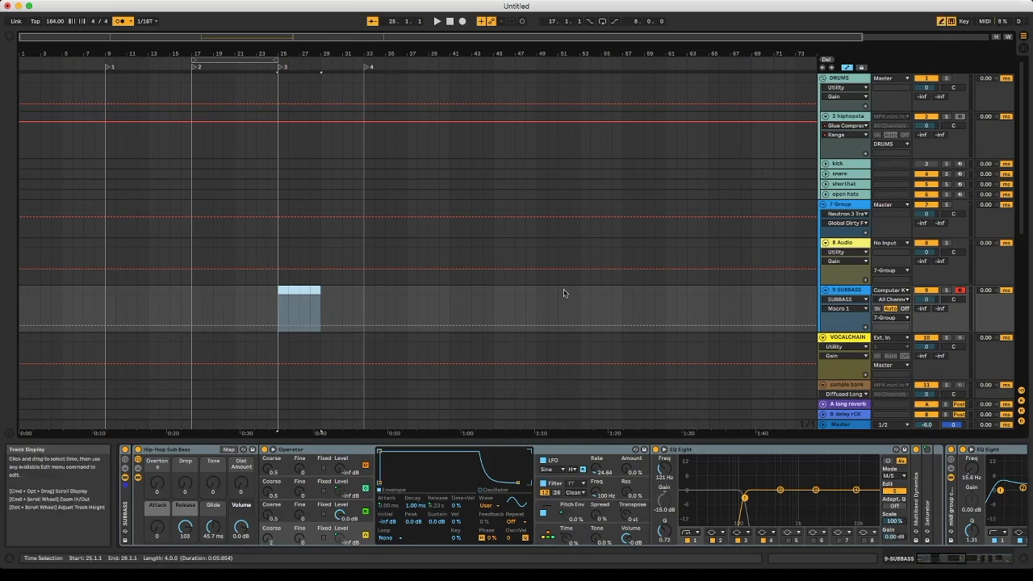
mouse_move(555, 244)
left_mouse_down()
mouse_move(472, 279)
mouse_move(454, 242)
mouse_move(411, 279)
mouse_move(459, 254)
mouse_move(486, 277)
mouse_move(550, 248)
left_mouse_up()
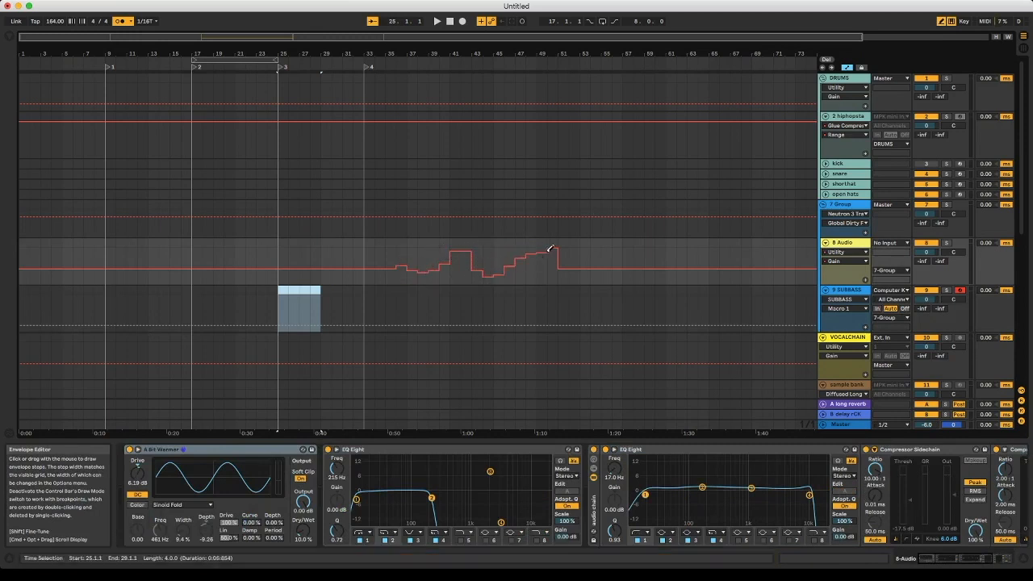
right_click(494, 273)
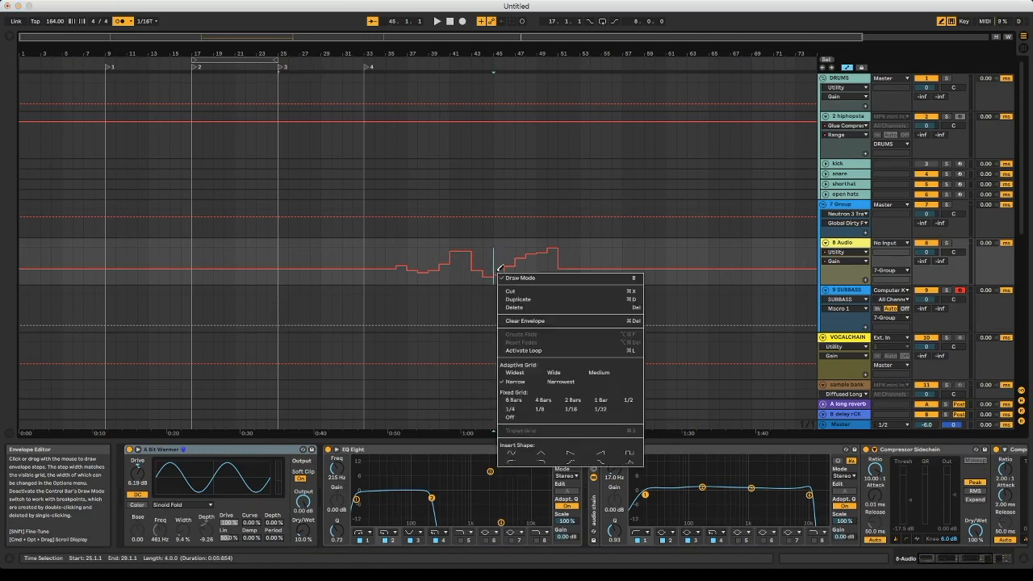
left_click(517, 453)
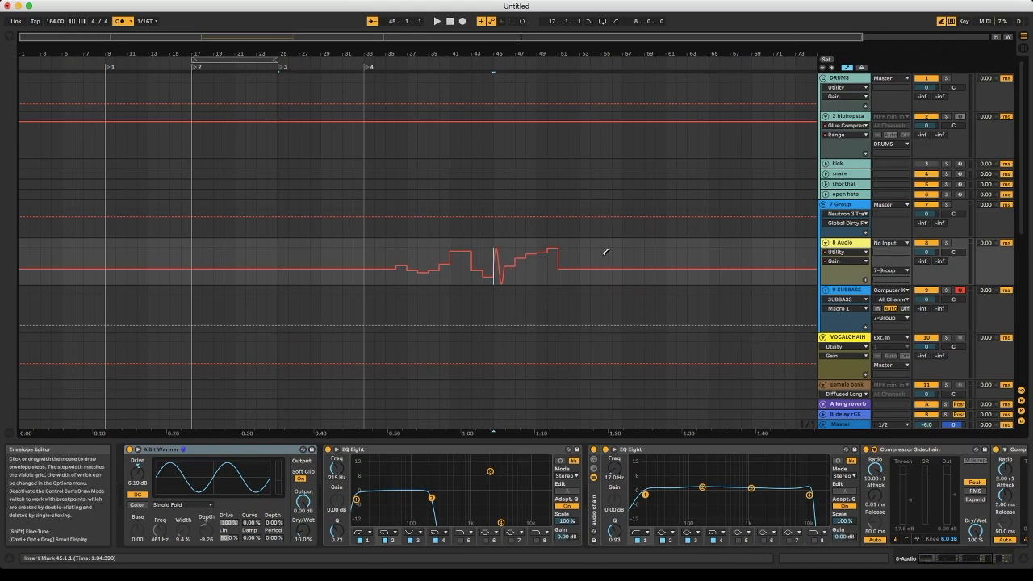
- Create an empty 12-bar MIDI clip on the open hats track starting at bar 41 and unfold the track
left_click(449, 195)
left_click_drag(450, 194, 579, 194)
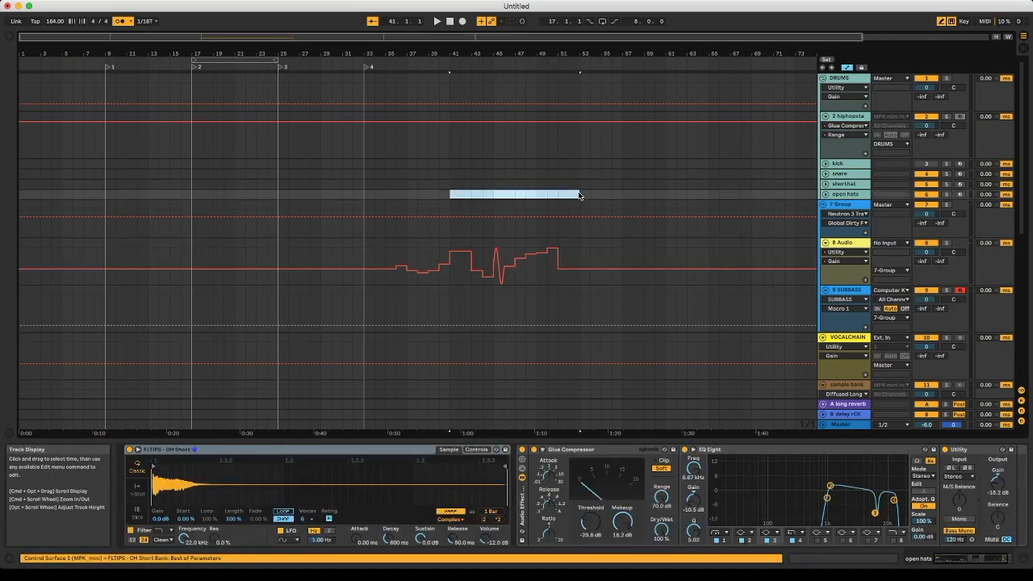
key("super+shift+m")
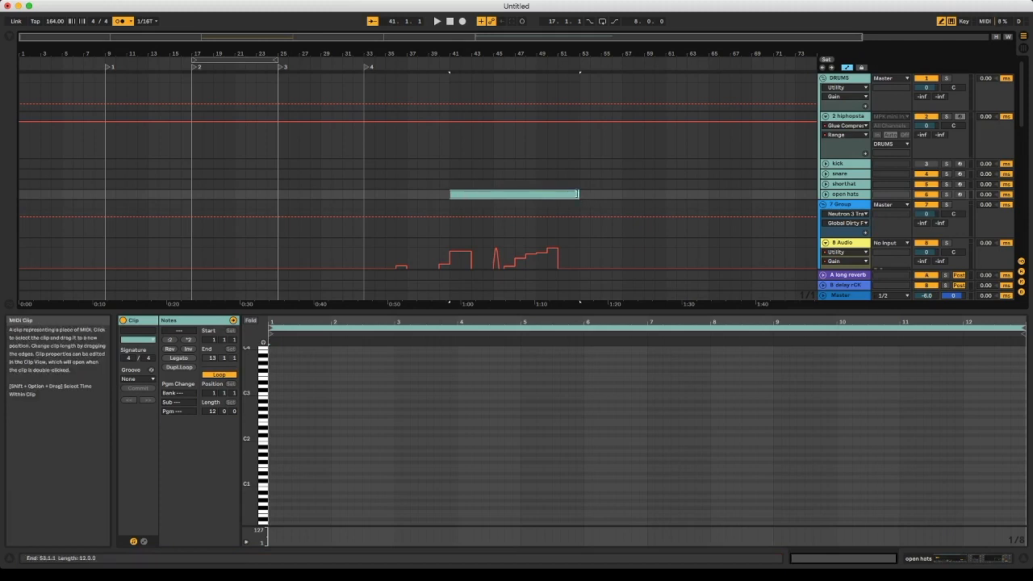
left_click(825, 194)
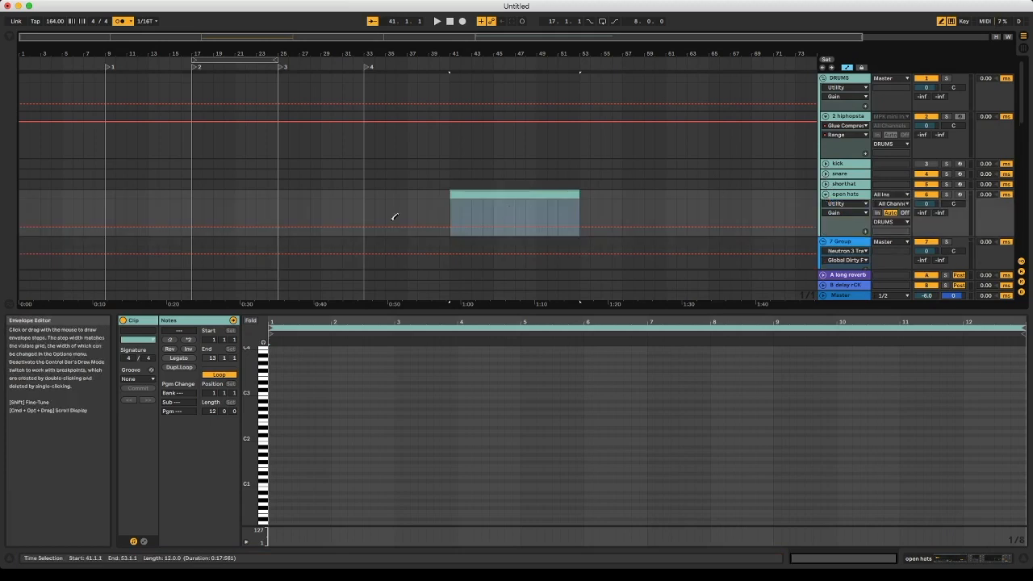
- Draw several short notes in the first three bars of the open hats clip and delete the clip
left_click(462, 196)
left_click(311, 386)
left_click(358, 344)
left_click(358, 413)
left_click(430, 385)
left_click(453, 412)
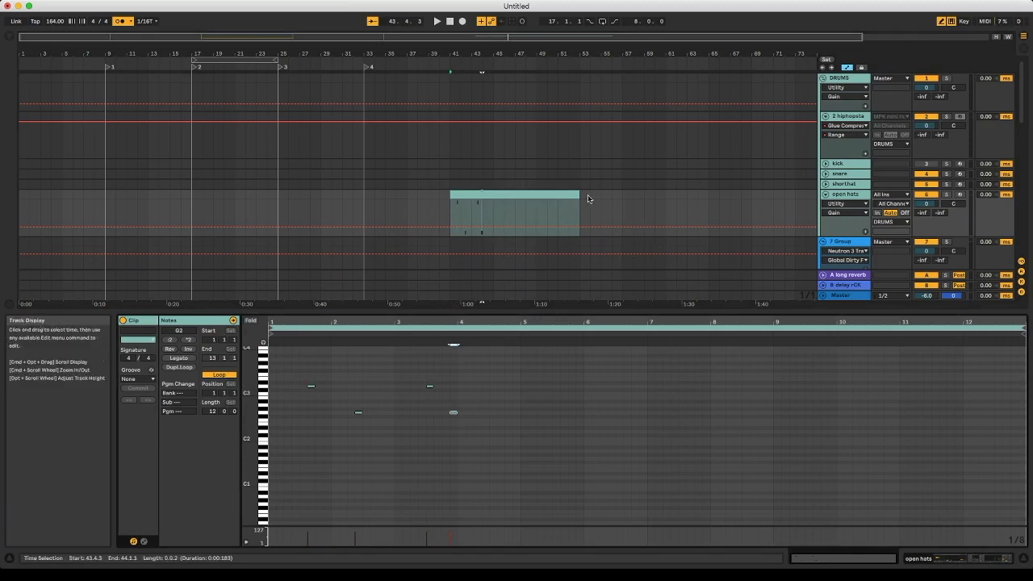
left_click(563, 194)
left_click(563, 193)
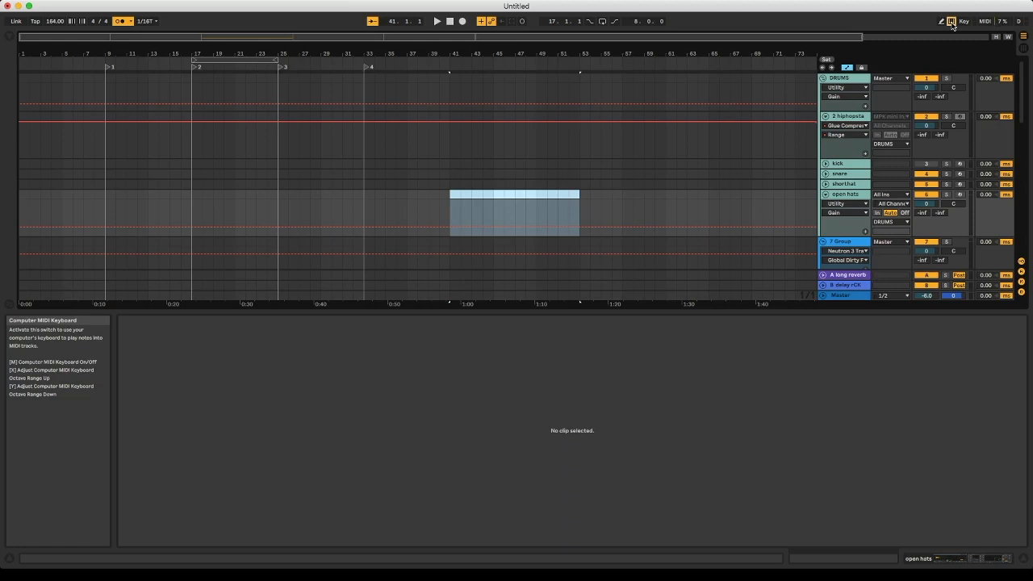
- Show the open hats track's devices and switch Key Map Mode on and off to view the mappable controls
mouse_move(922, 560)
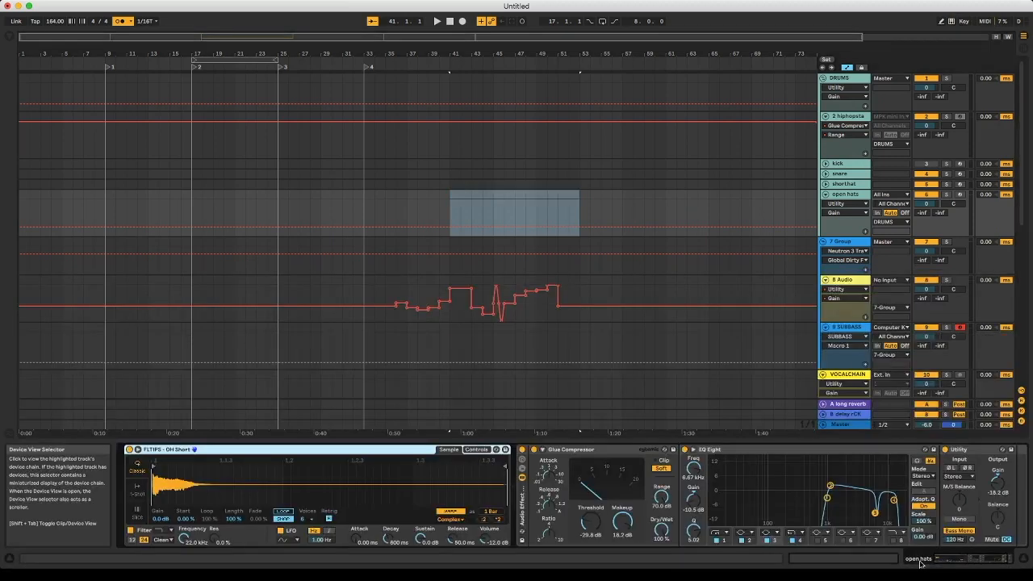
left_click(964, 21)
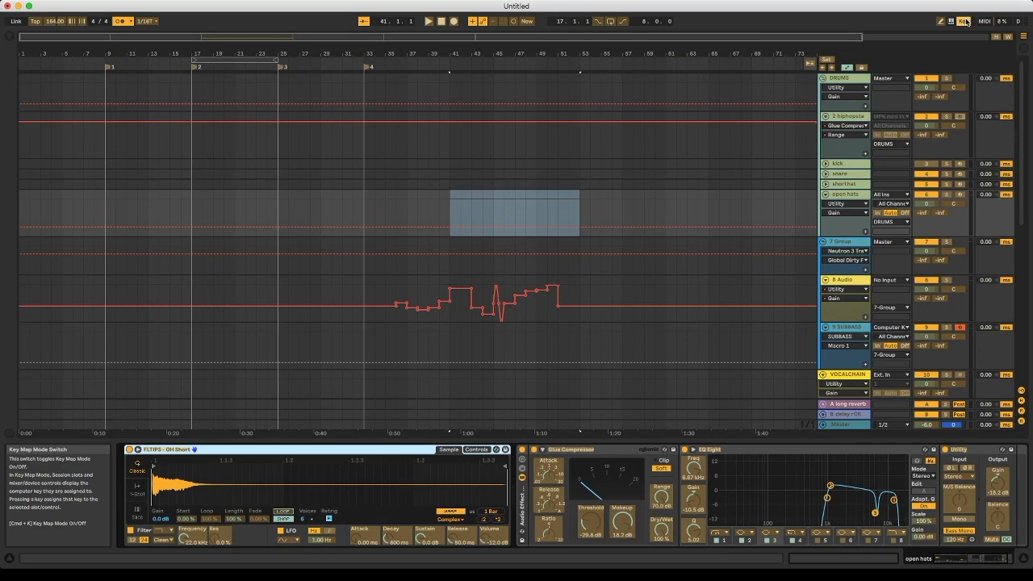
left_click(964, 21)
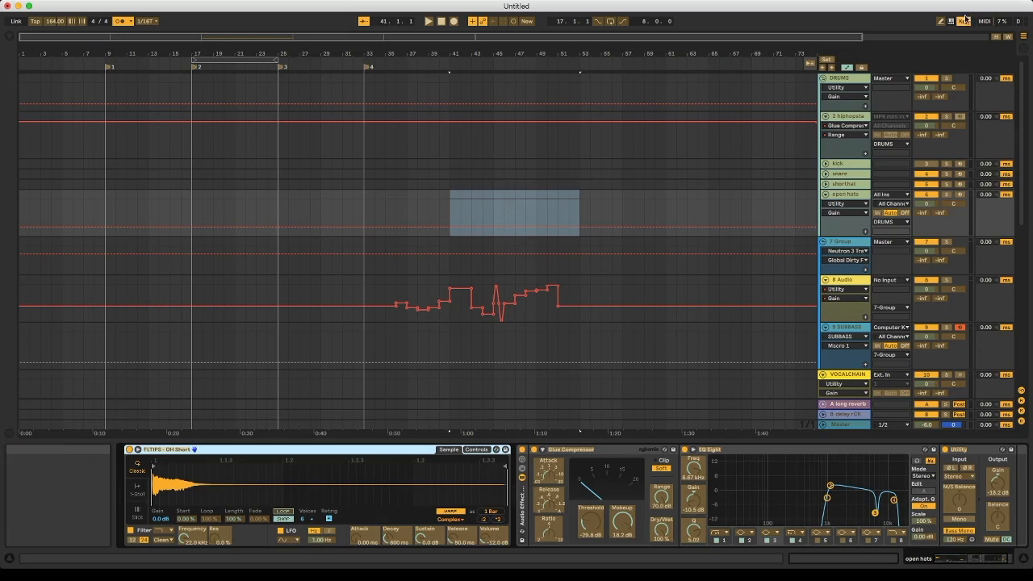
left_click(964, 21)
- Turn on MIDI Map Mode, select the band 3 frequency of the open hats EQ Eight for mapping, and exit without assigning a controller
left_click(983, 21)
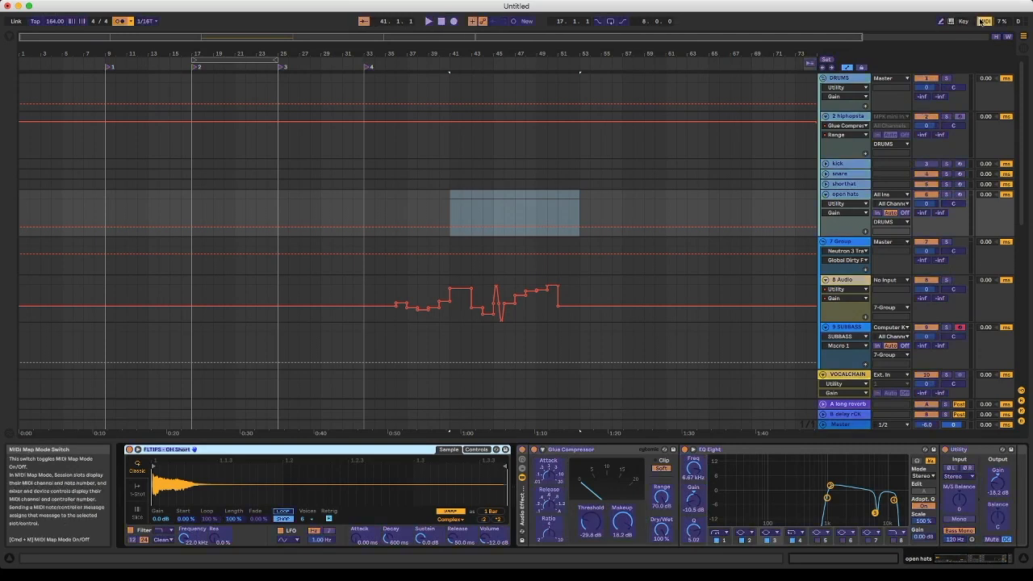
left_click(696, 469)
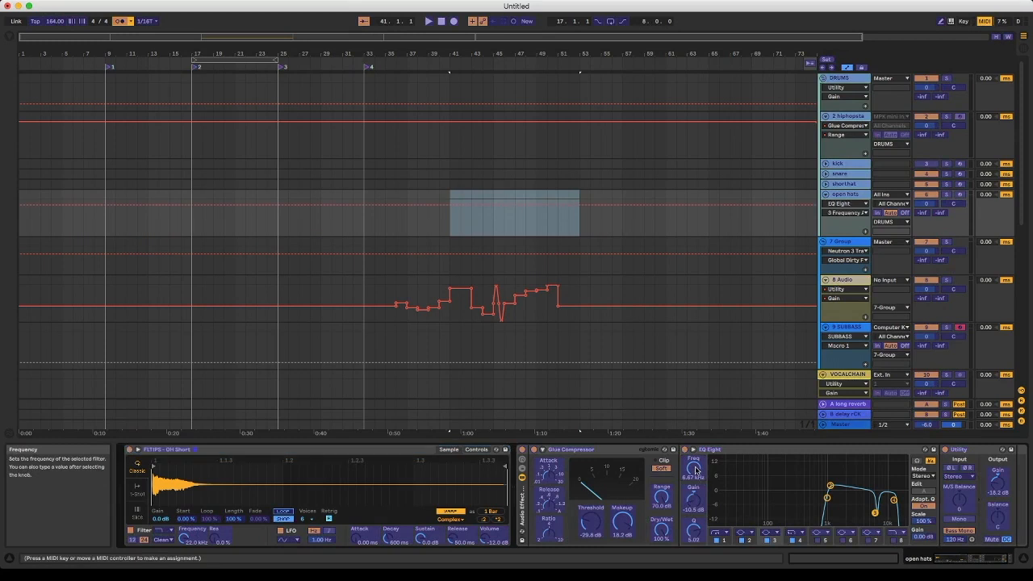
left_click(984, 22)
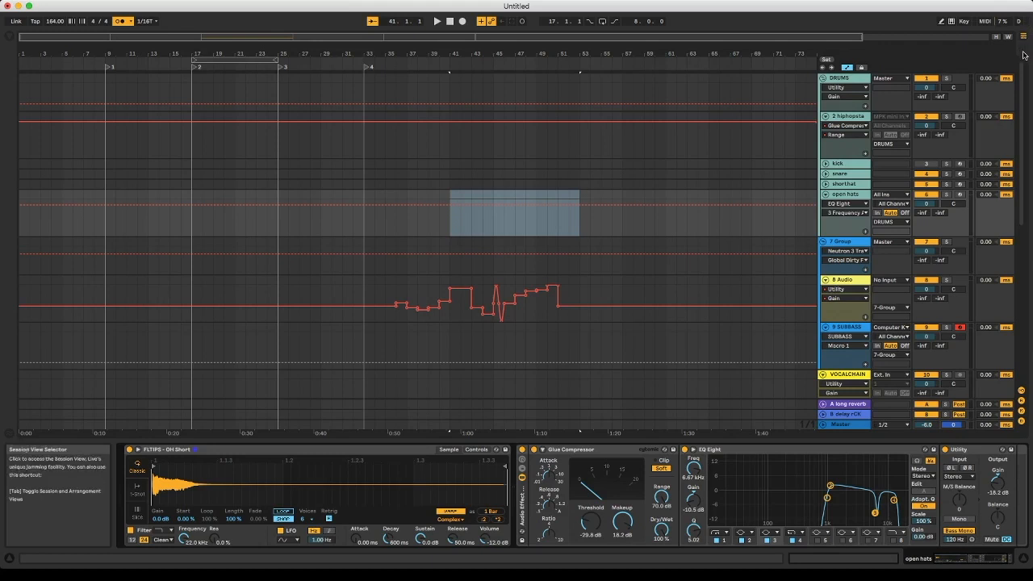
- Switch between the Session and Arrangement views and enlarge the Arrangement overview to about four times its height
left_click(1023, 55)
left_click(1023, 39)
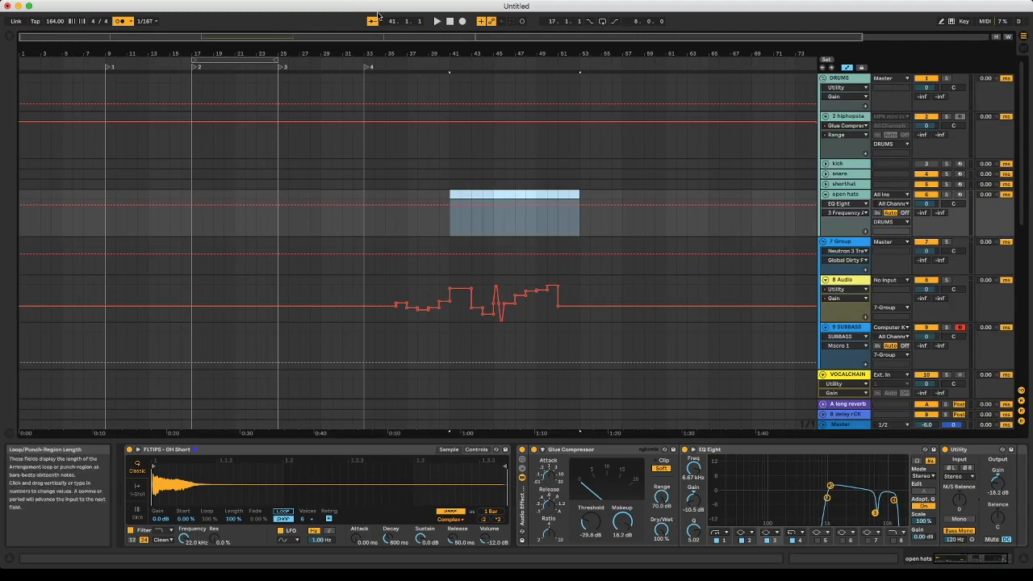
left_click_drag(313, 38, 313, 86)
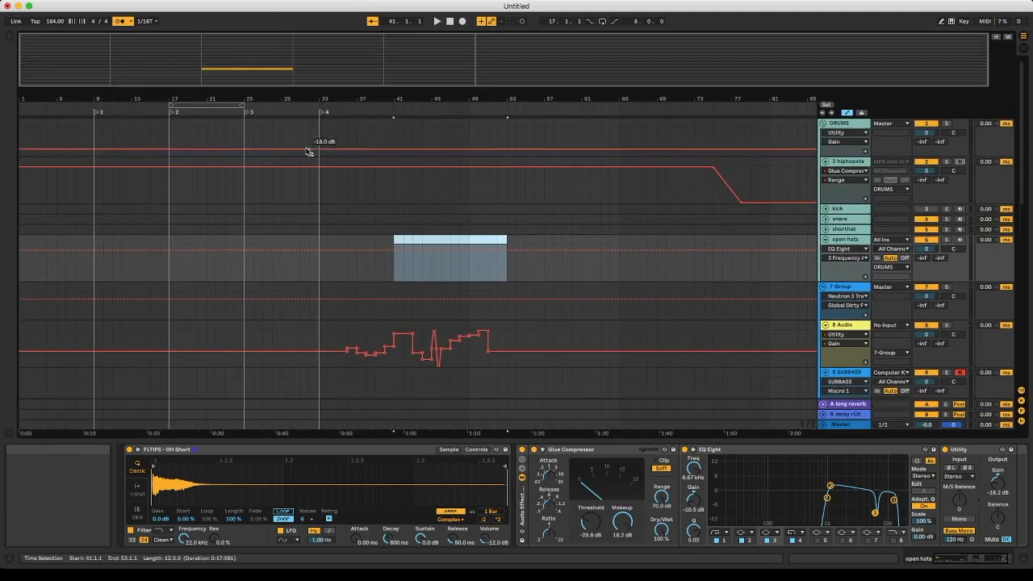
key("Tab")
key("Tab")
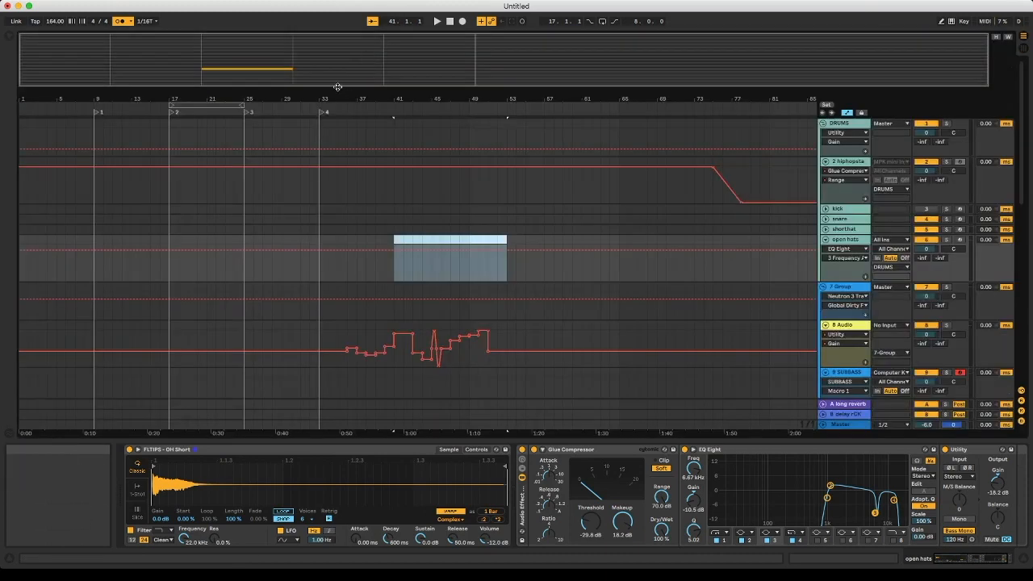
mouse_move(336, 86)
left_mouse_down()
mouse_move(337, 58)
mouse_move(339, 103)
left_mouse_up()
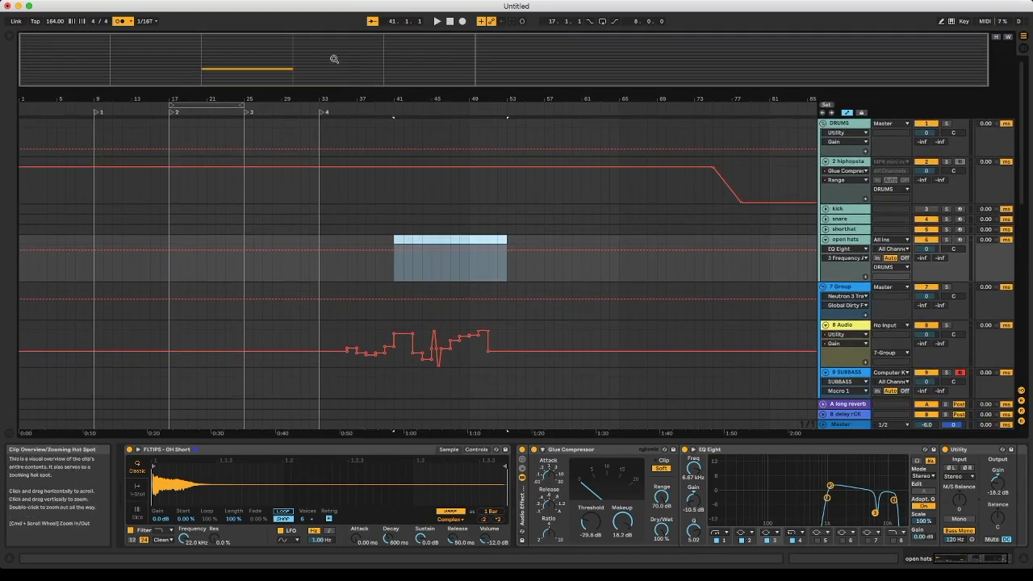
left_click_drag(332, 60, 346, 8)
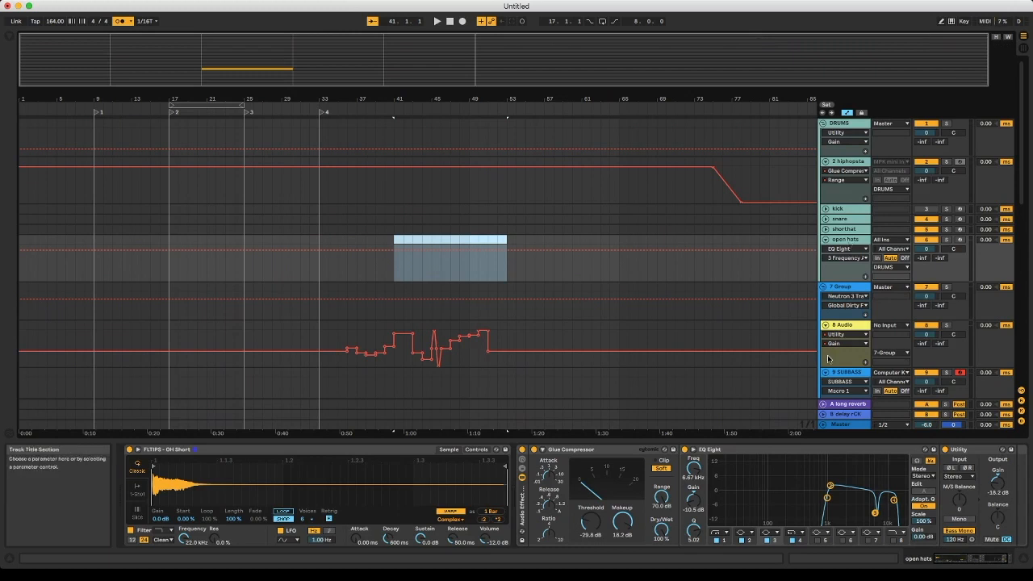
scroll(828, 358, "down", 10)
scroll(828, 358, "up", 10)
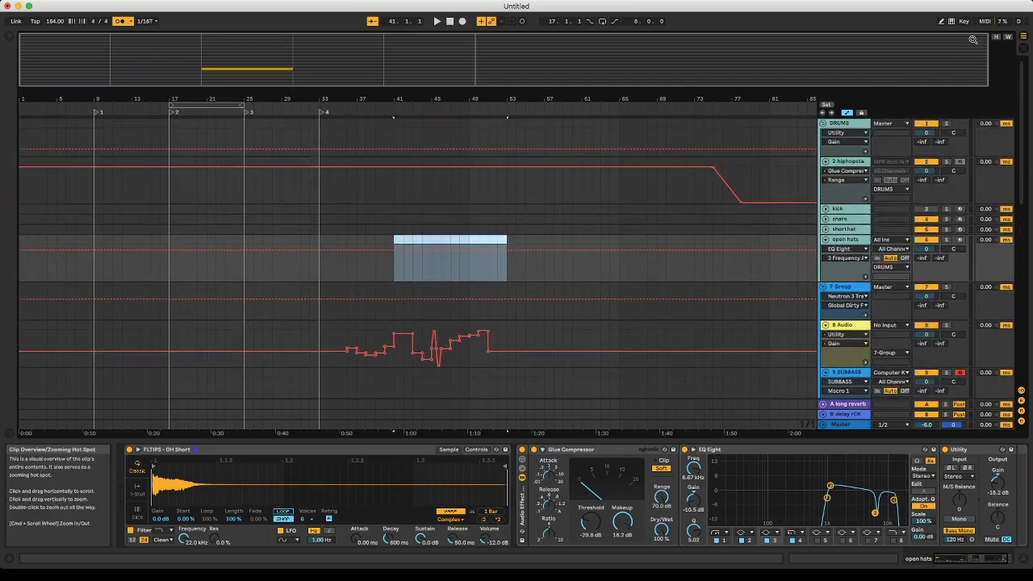
- Fit the arrangement's track height and song width to the view with the Optimize options, and switch both off again
left_click(996, 38)
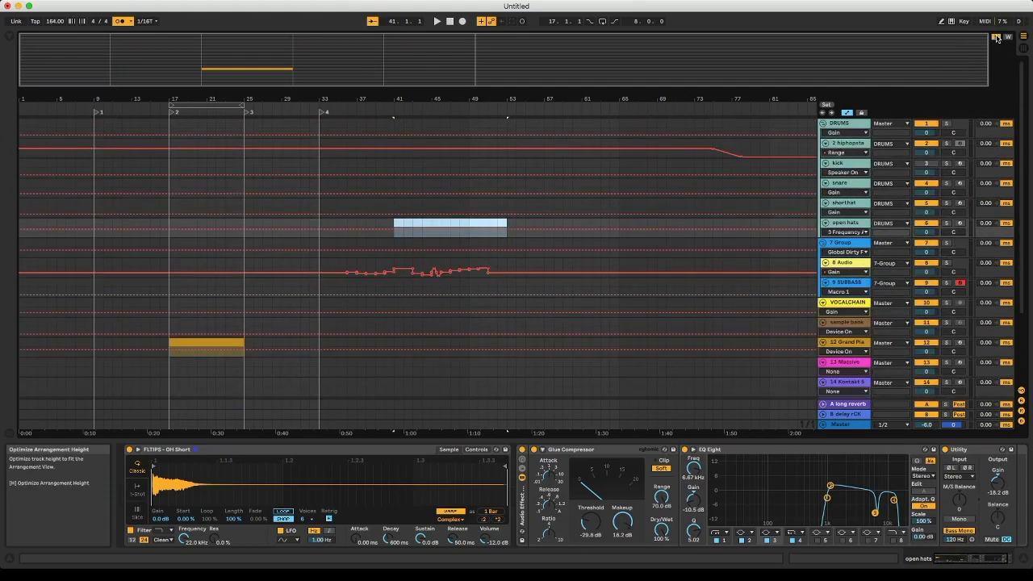
scroll(849, 202, "down", 3)
scroll(849, 201, "up", 3)
scroll(848, 202, "down", 3)
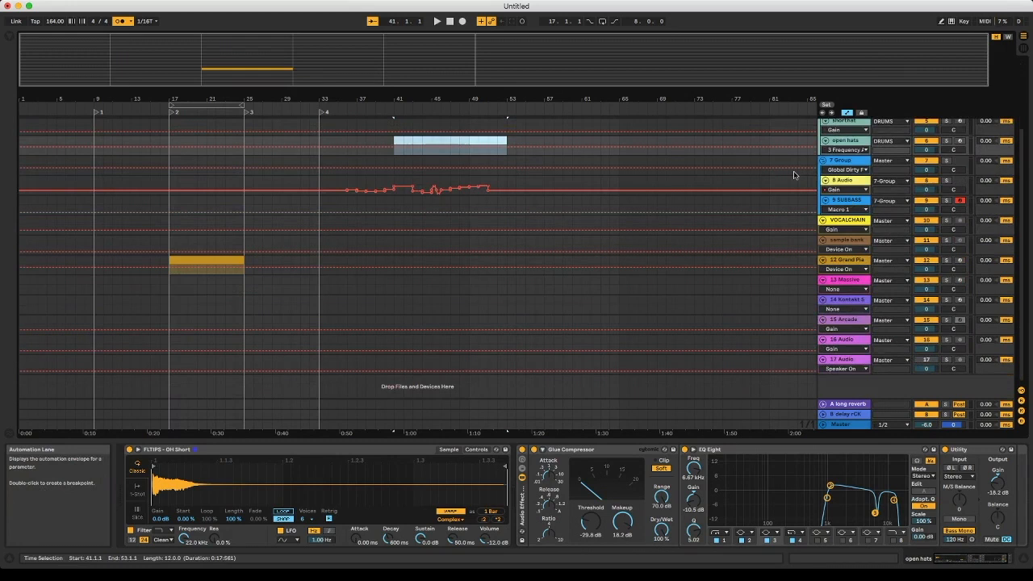
left_click(1007, 38)
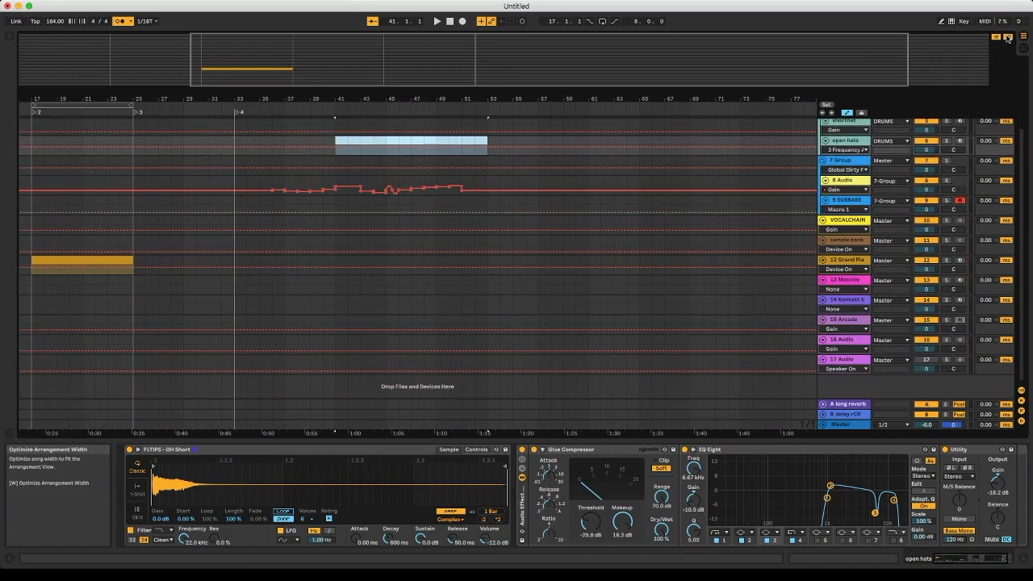
left_click(1007, 38)
left_click(995, 37)
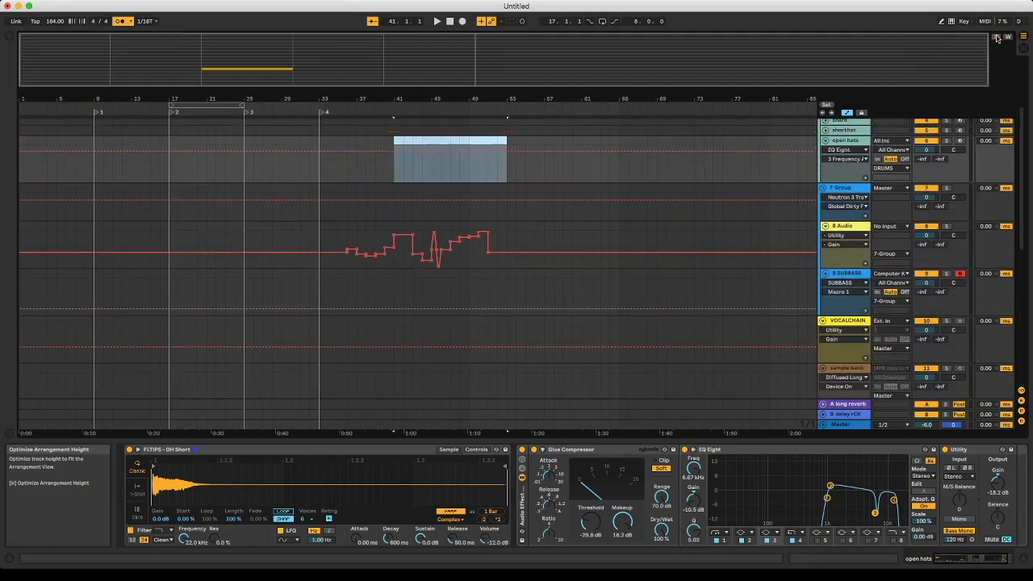
- Show the browser in the Arrangement View and return to the Session View
key("Tab")
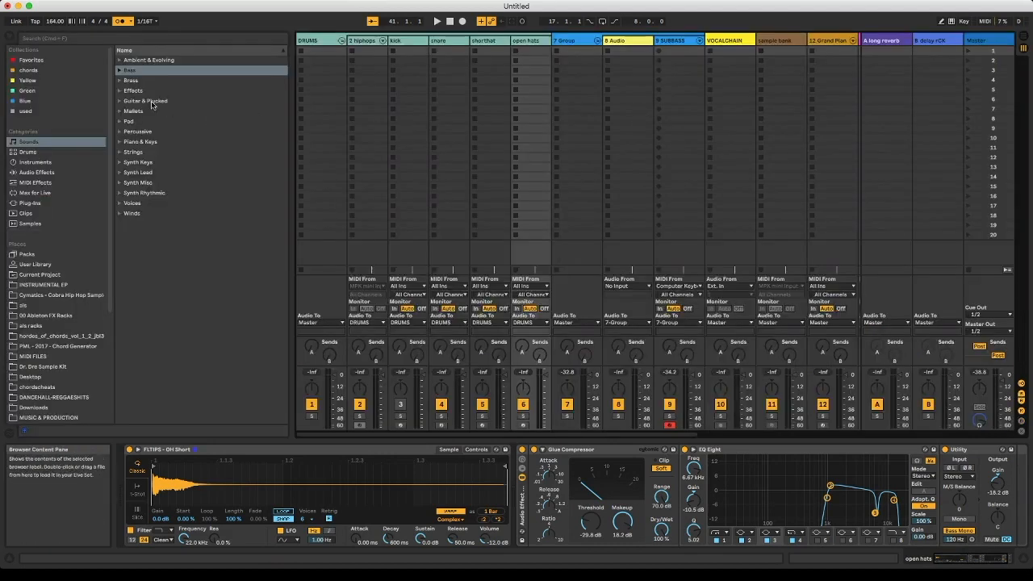
key("Tab")
left_click(8, 40)
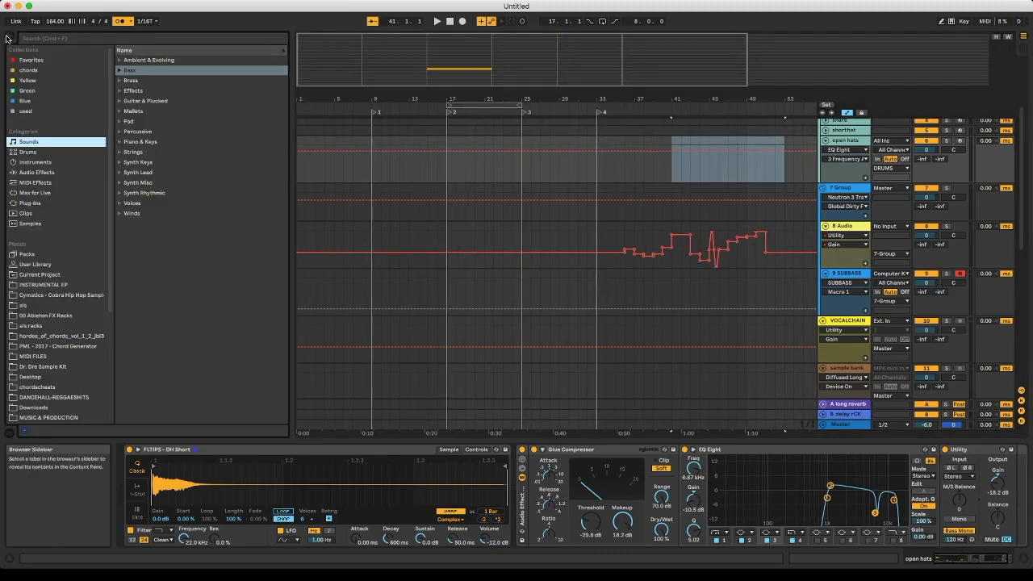
key("Tab")
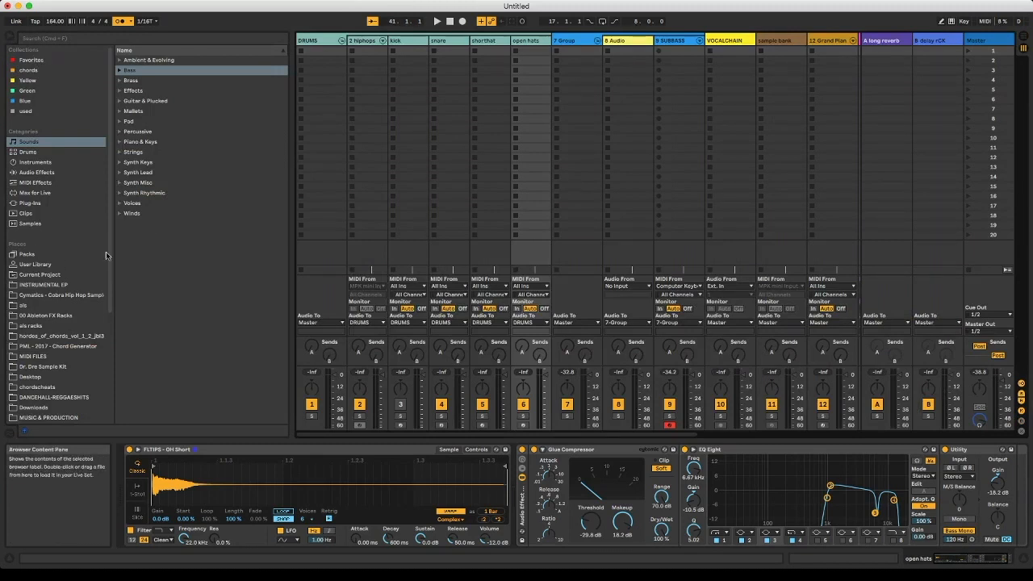
- View the browser's Blue and Favorites collections, ending on Favorites
left_click(36, 60)
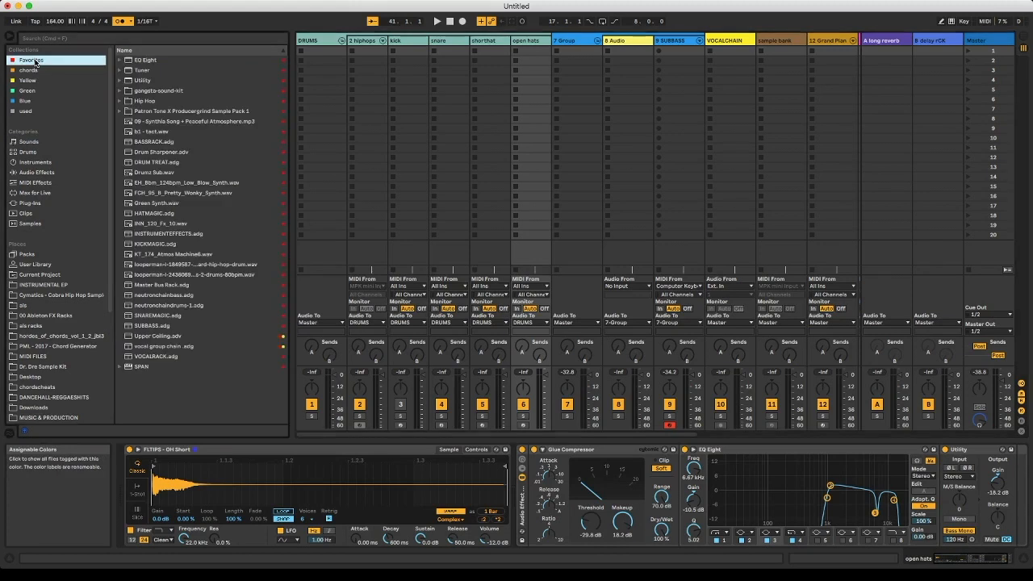
left_click(32, 100)
left_click(33, 60)
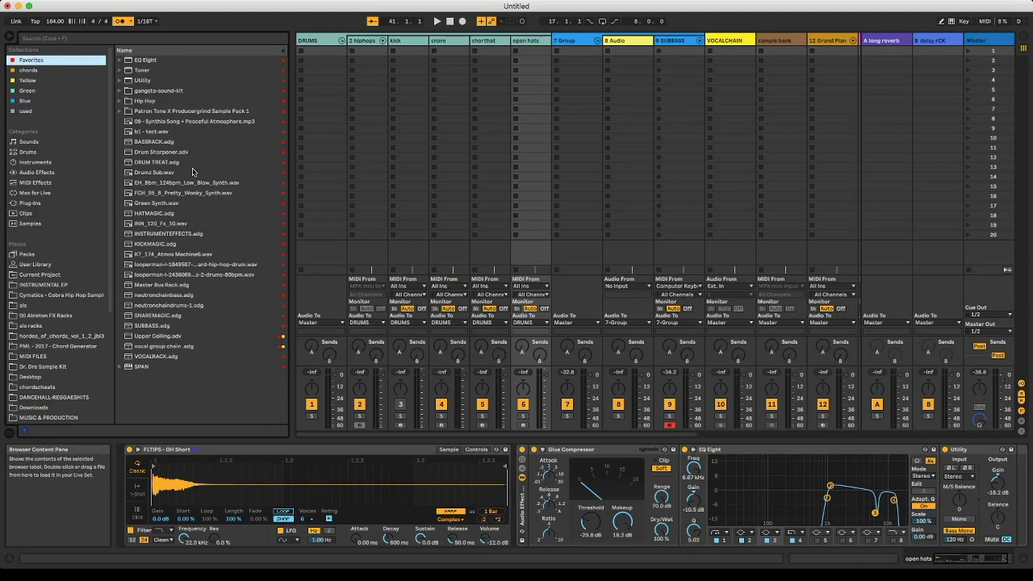
- Look through the Bass presets in the Sounds category and the kits in the Drums category
left_click(38, 143)
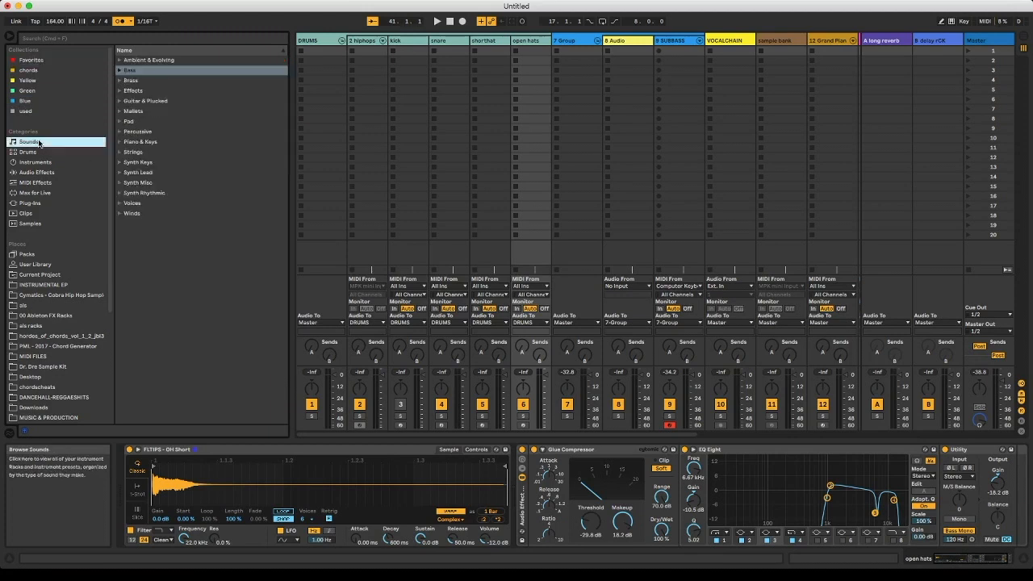
left_click(120, 70)
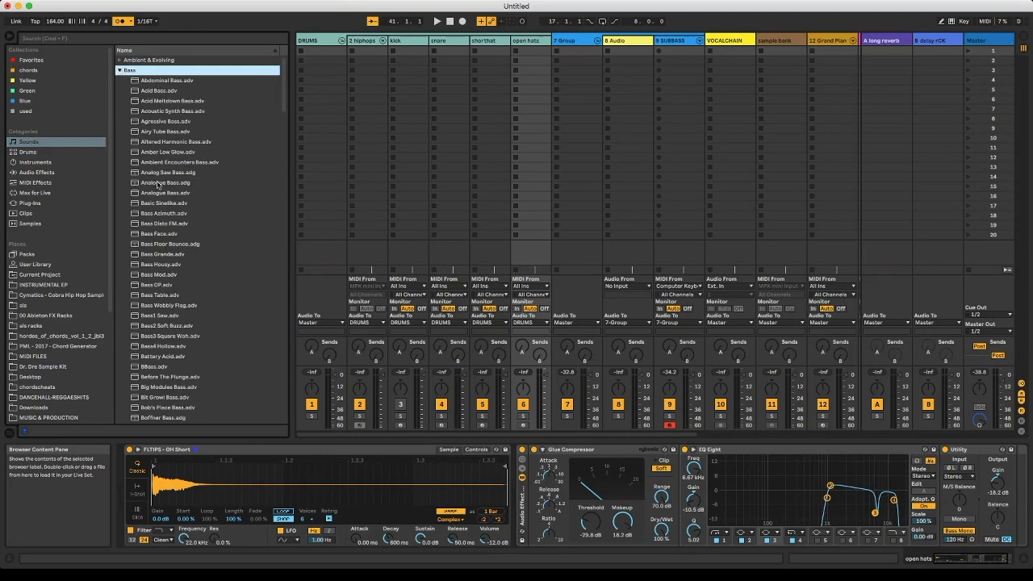
scroll(158, 186, "down", 15)
scroll(157, 186, "up", 15)
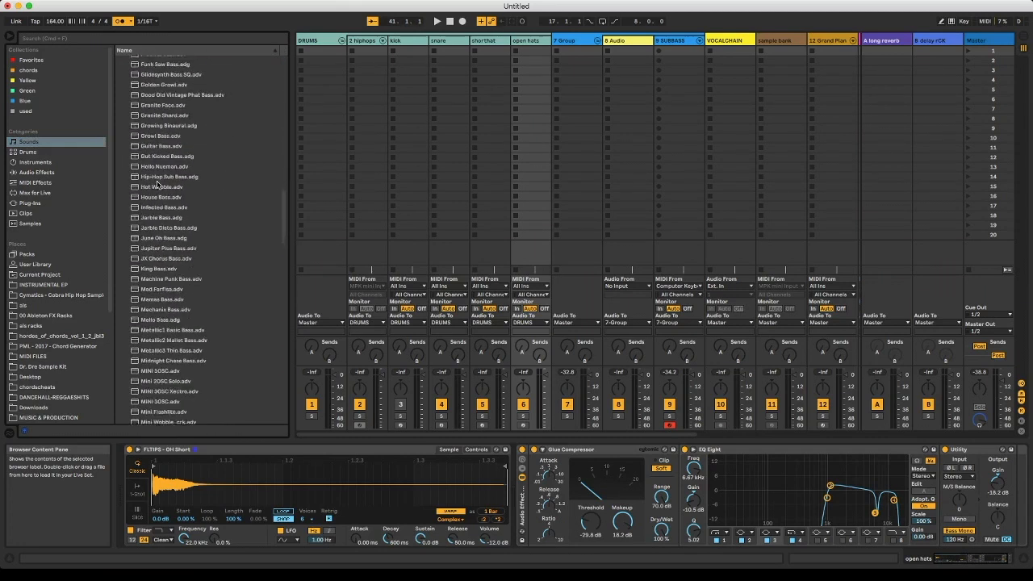
left_click(119, 71)
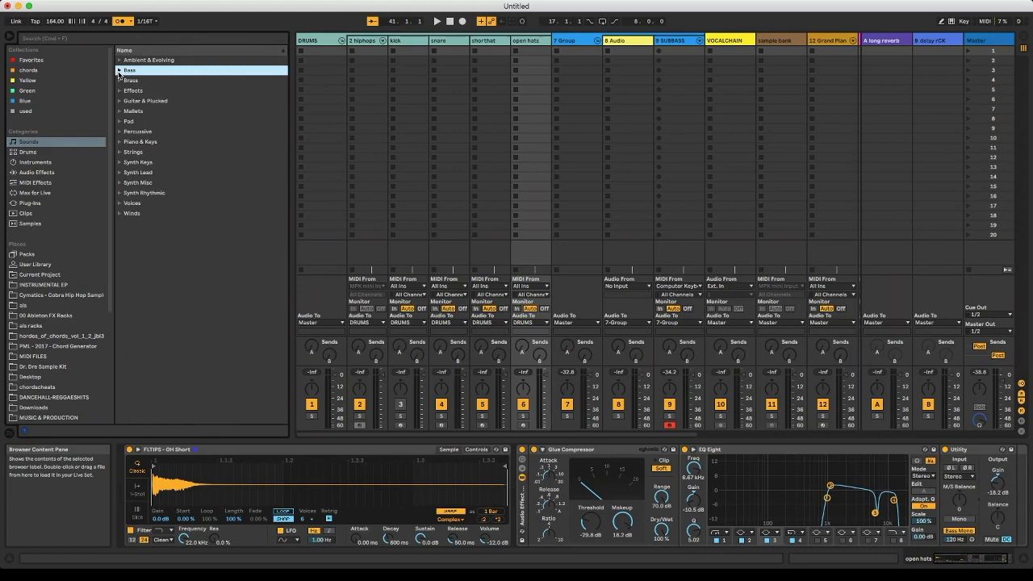
left_click(24, 151)
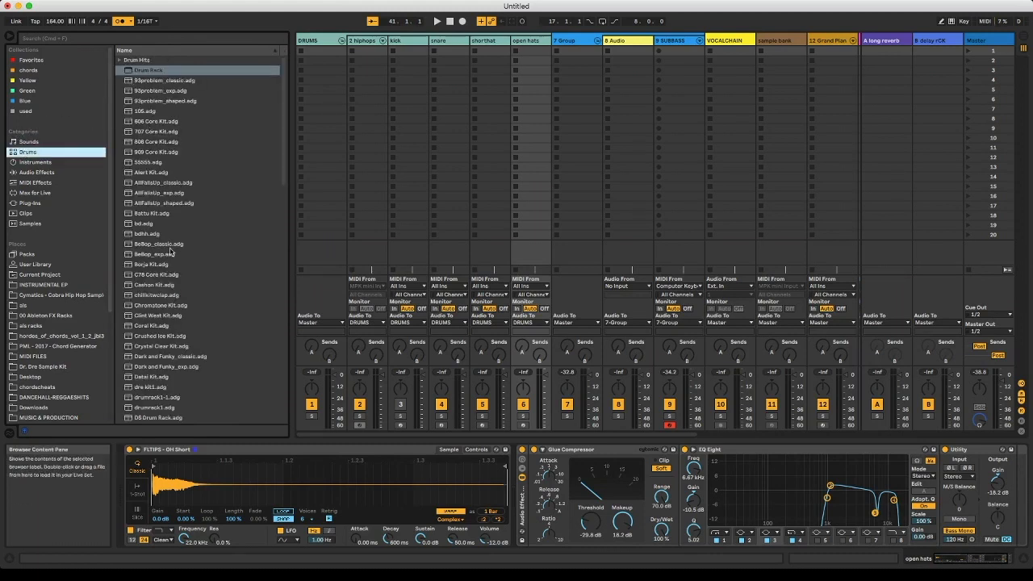
scroll(171, 253, "down", 20)
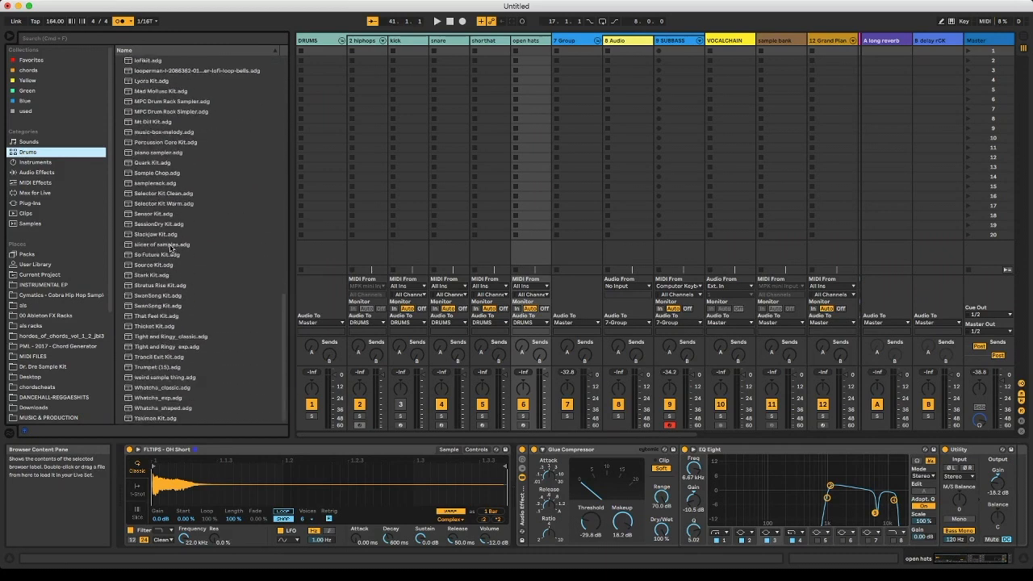
- Look through the Instruments, Audio Effects, MIDI Effects and Max for Live categories of the browser
left_click(42, 163)
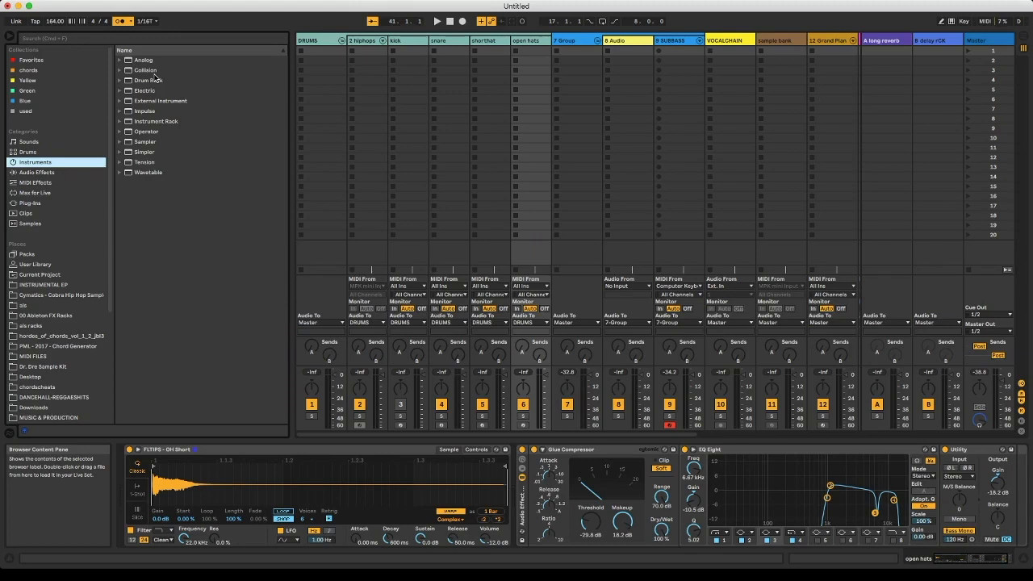
left_click(49, 172)
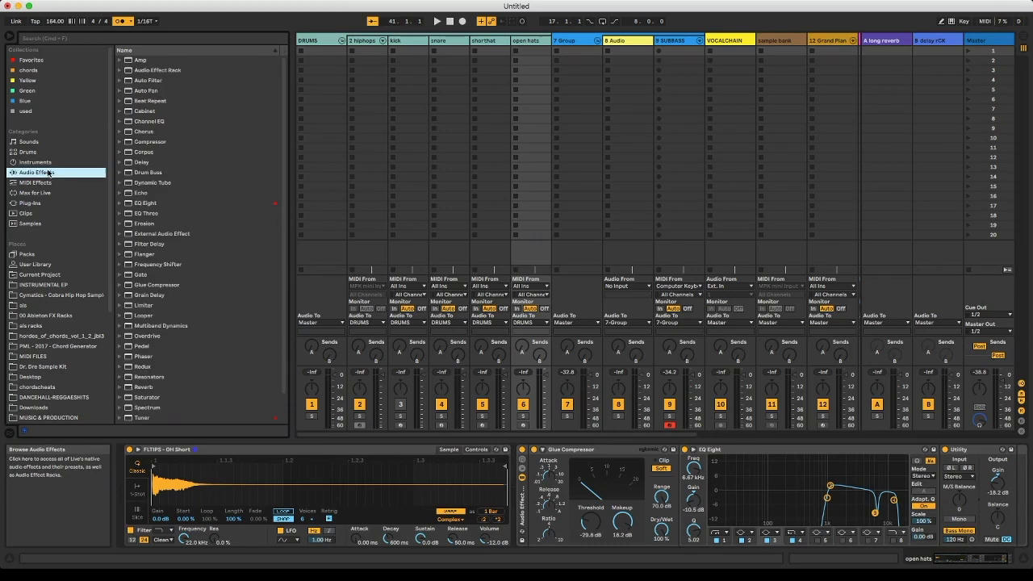
scroll(204, 123, "down", 2)
scroll(204, 124, "up", 2)
scroll(207, 191, "down", 2)
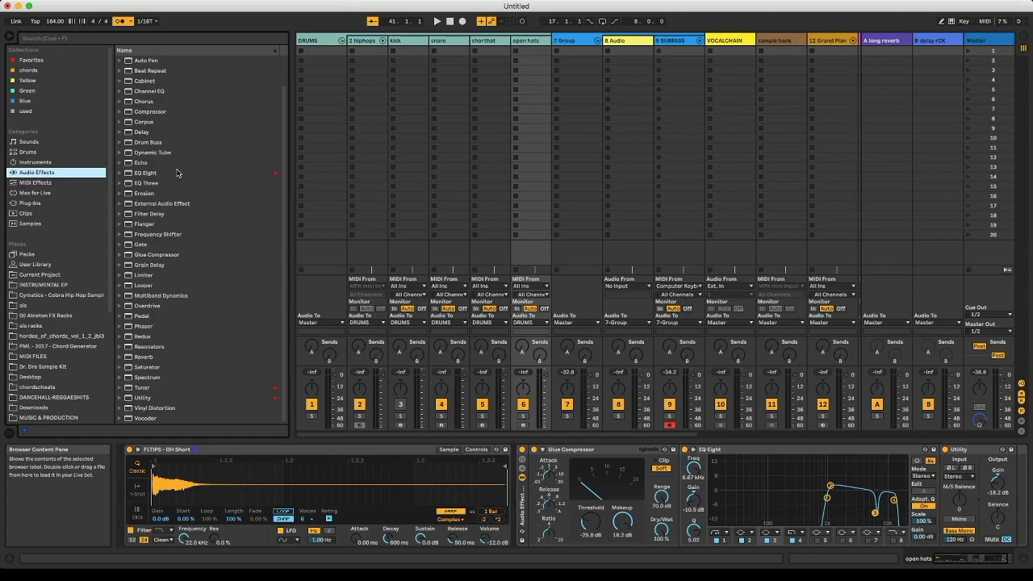
left_click(82, 182)
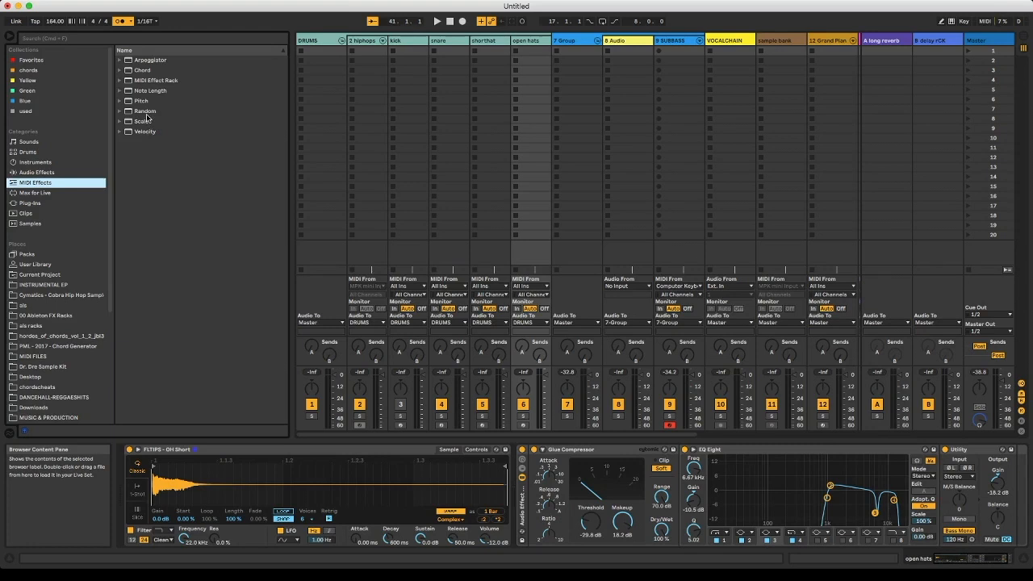
left_click(47, 193)
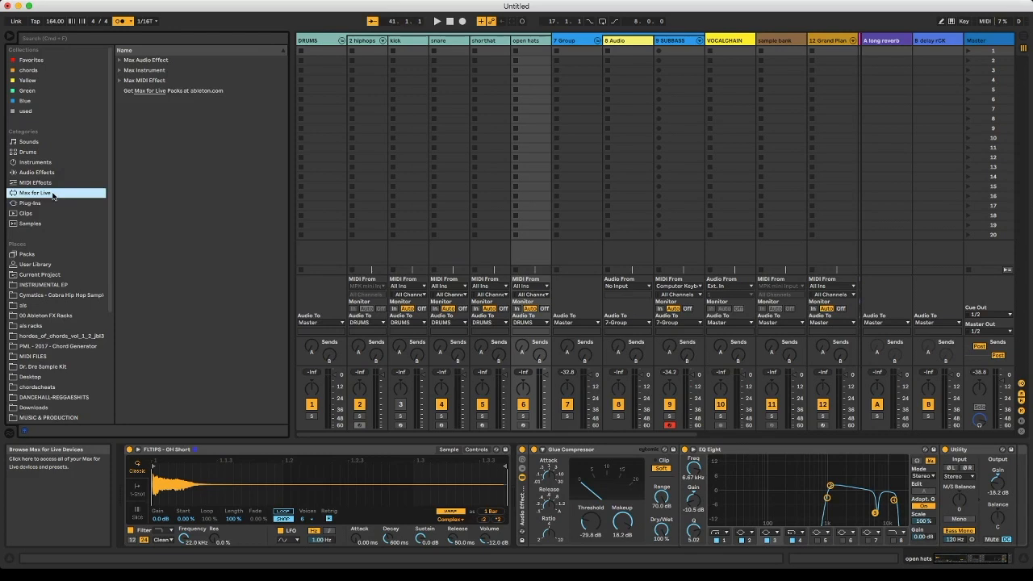
- Examine the VST3 and VST folders in the Plug-Ins category, collapsing each one again
left_click(37, 204)
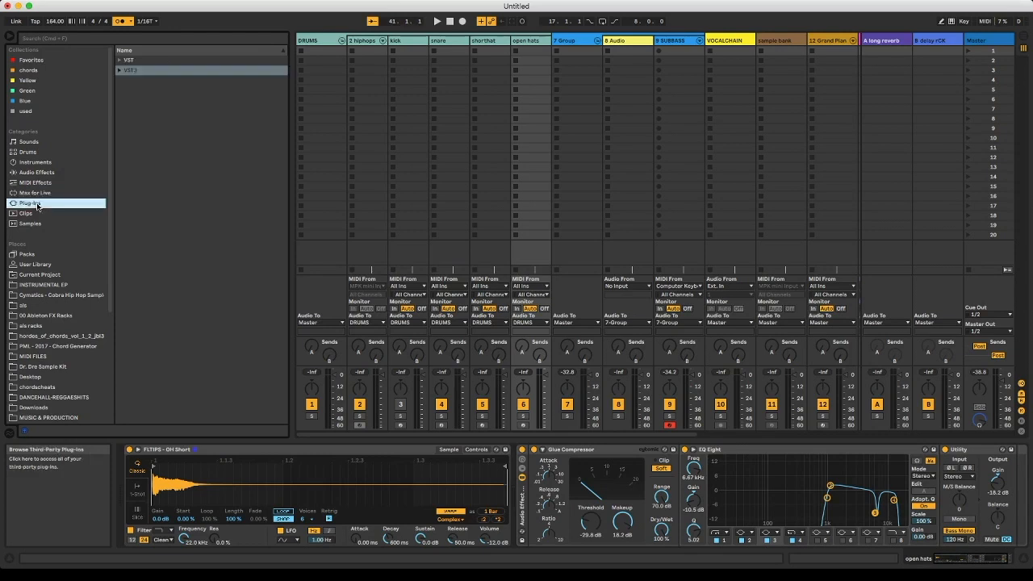
left_click(119, 72)
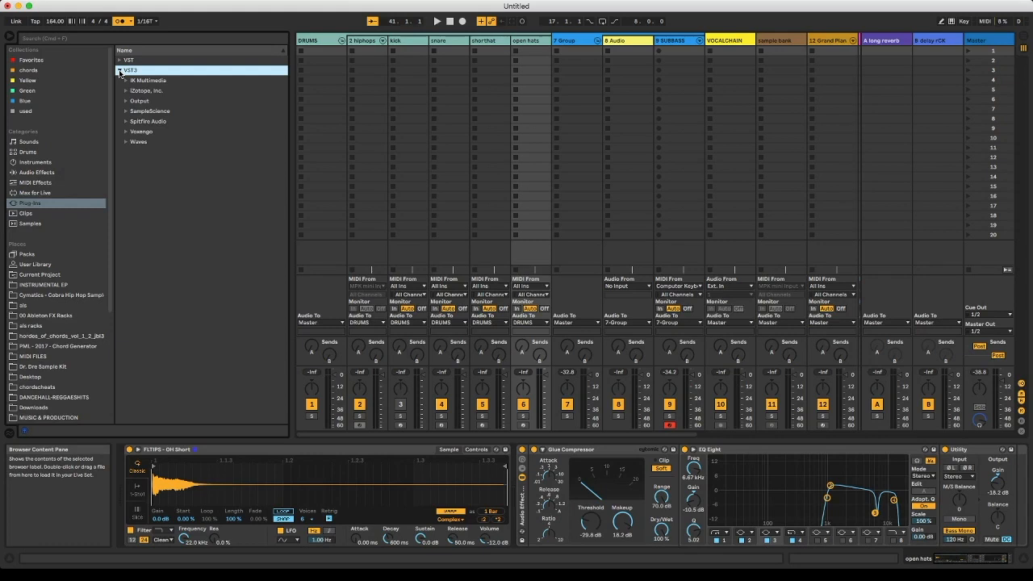
left_click(119, 71)
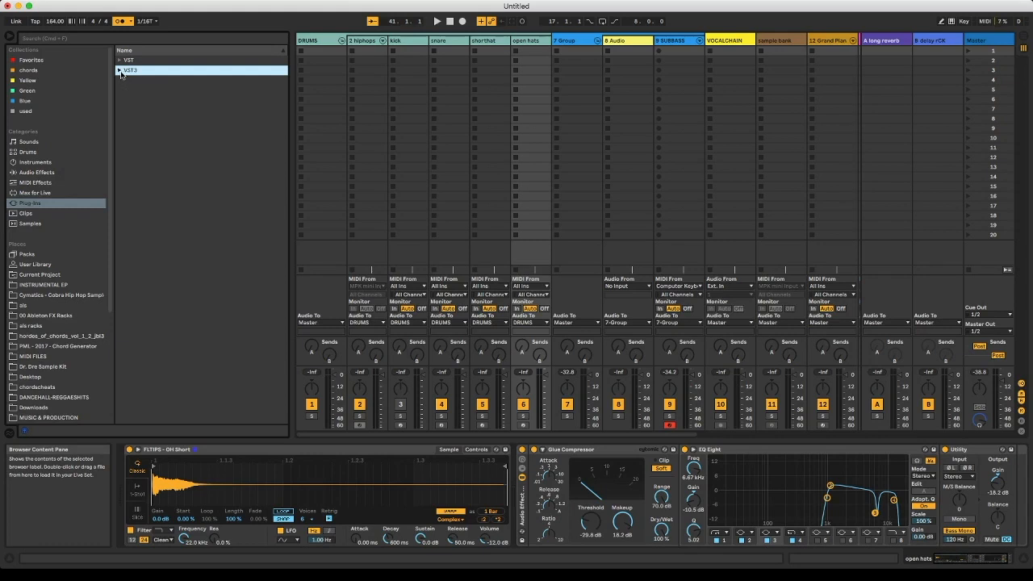
left_click(119, 59)
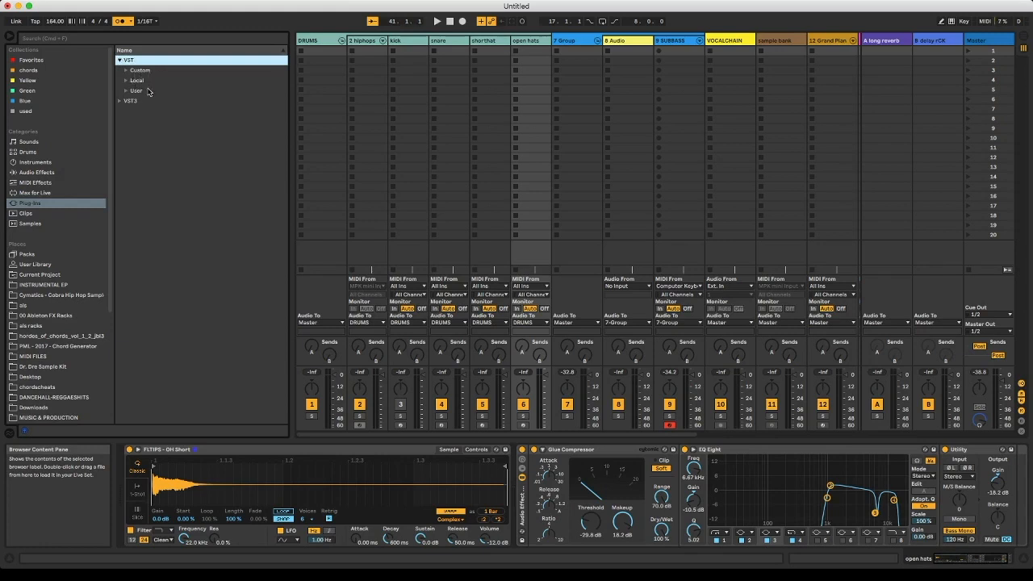
left_click(119, 60)
left_click(21, 203)
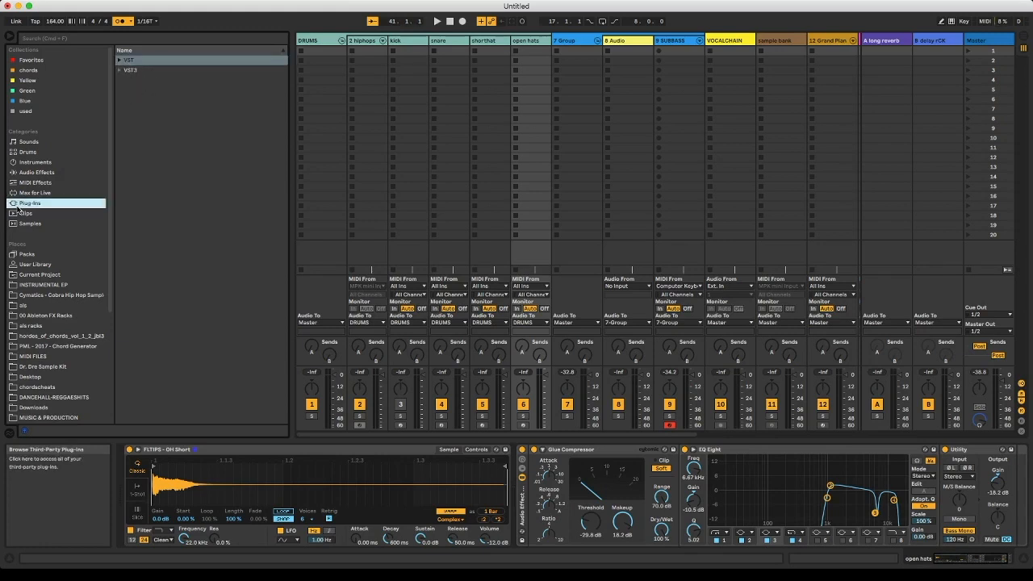
- Load the 85_Whatcha_Cowbell4.alc clip from the Clips category into the scene 2 slot of audio track 16 and launch it
left_click(18, 213)
scroll(158, 161, "down", 1)
left_click(158, 154)
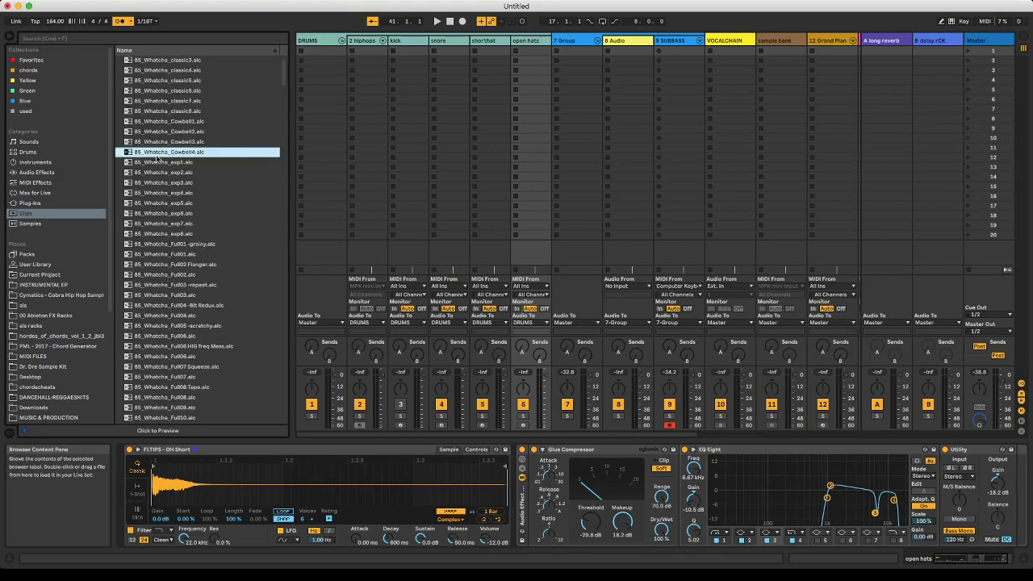
left_click_drag(157, 155, 357, 81)
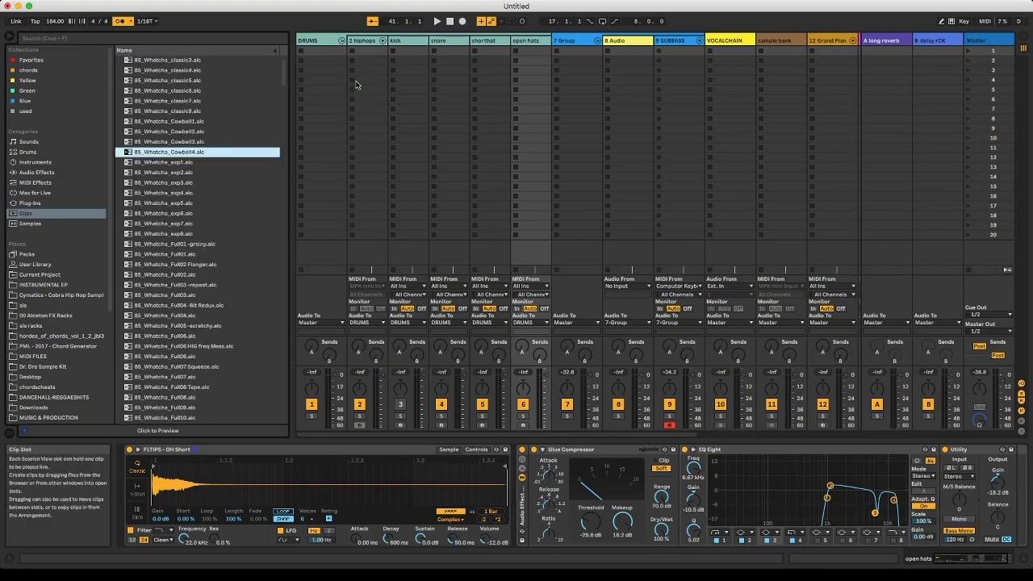
left_click_drag(196, 157, 744, 71)
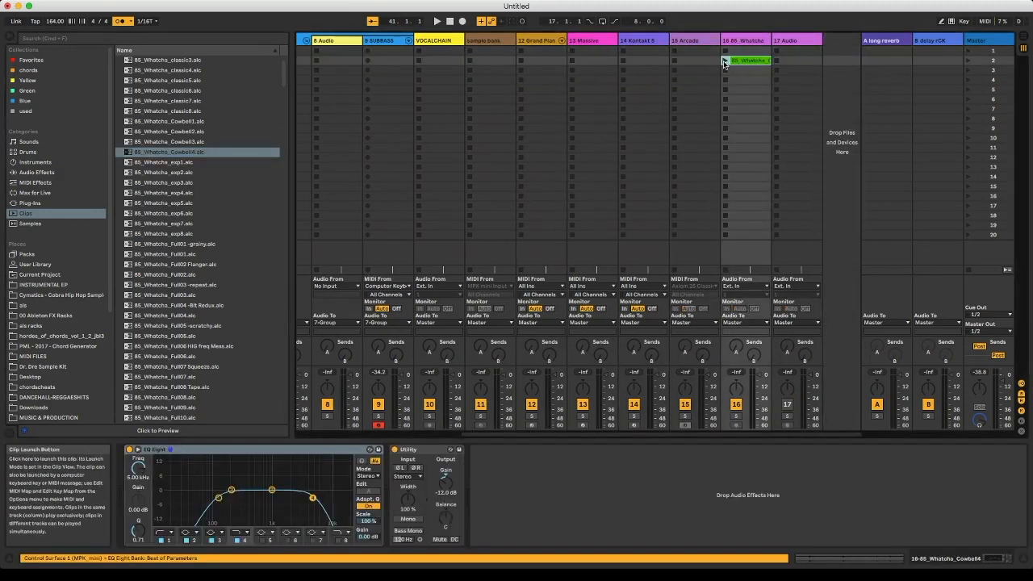
left_click(724, 62)
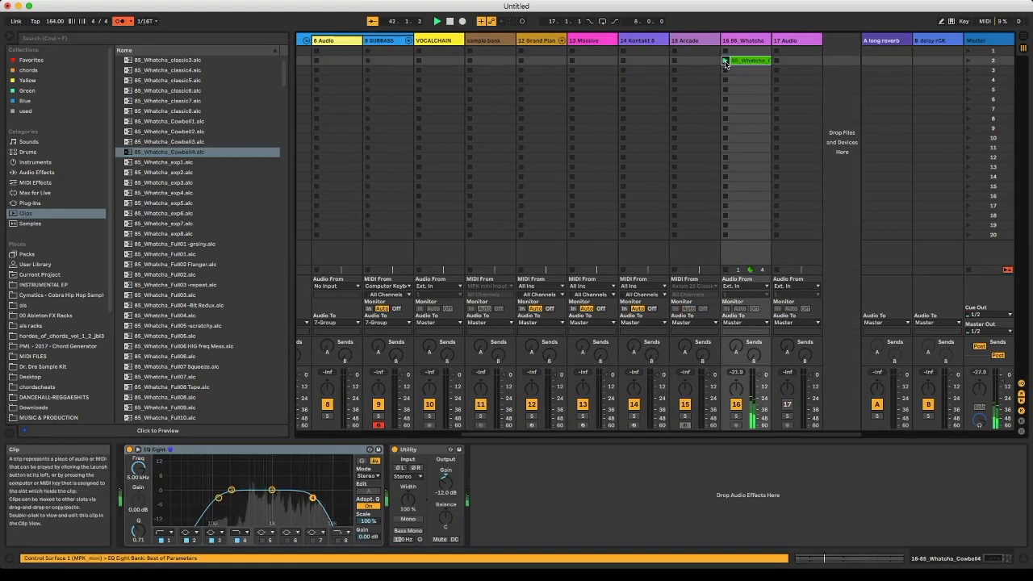
- Stop the cowbell clip on track 16 and delete it from its scene 2 slot
left_click(726, 70)
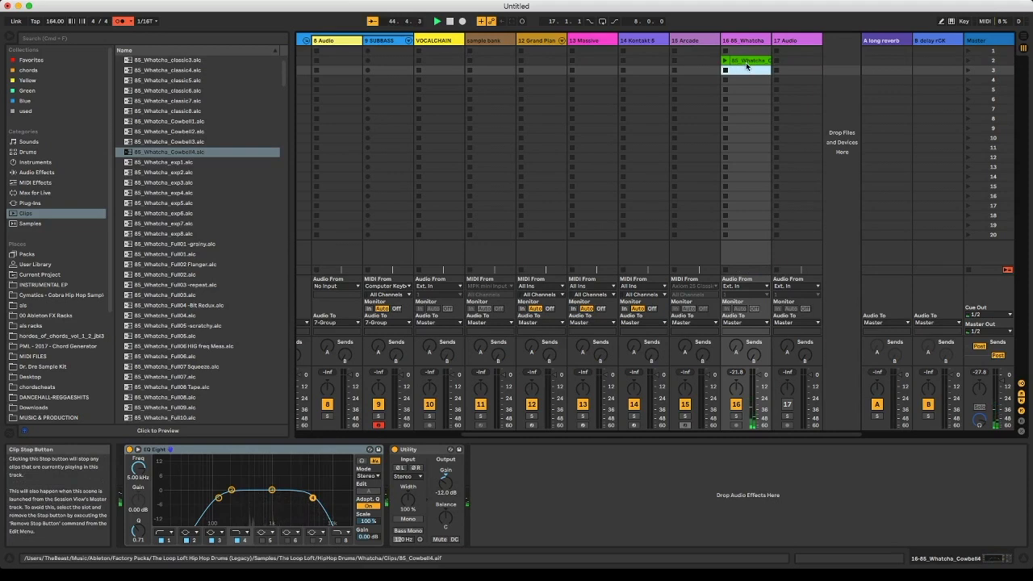
left_click(746, 62)
key("Delete")
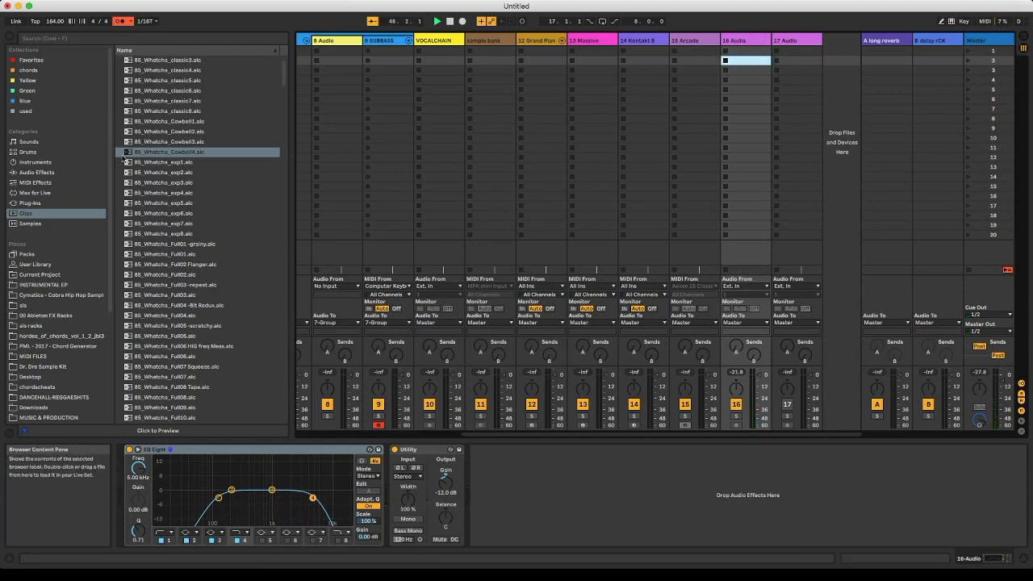
- Look through the audio files in the browser's Samples category
left_click(30, 223)
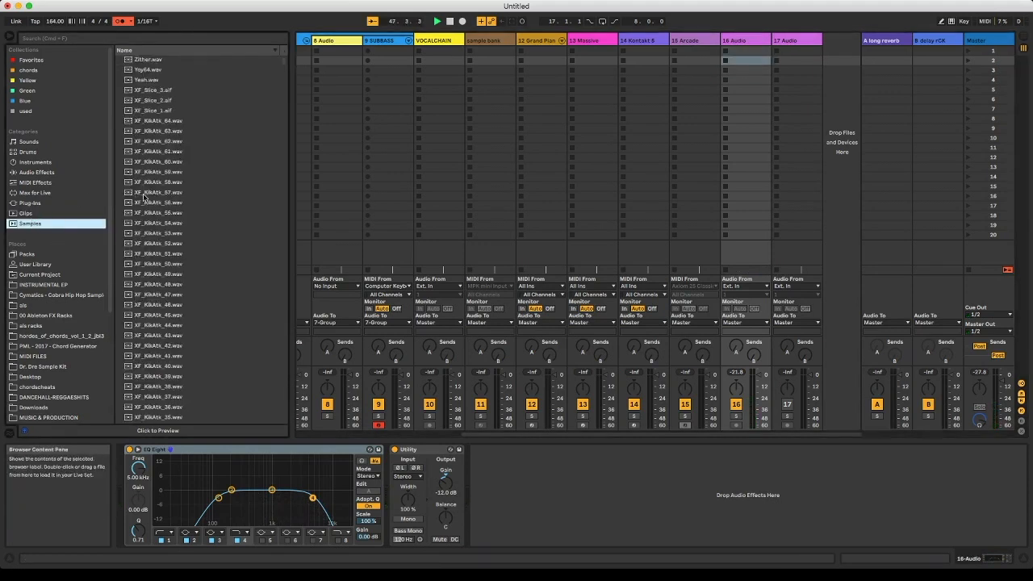
- Skim further through the Samples category, covering its snare, kick and hi-hat files
scroll(143, 196, "up", 20)
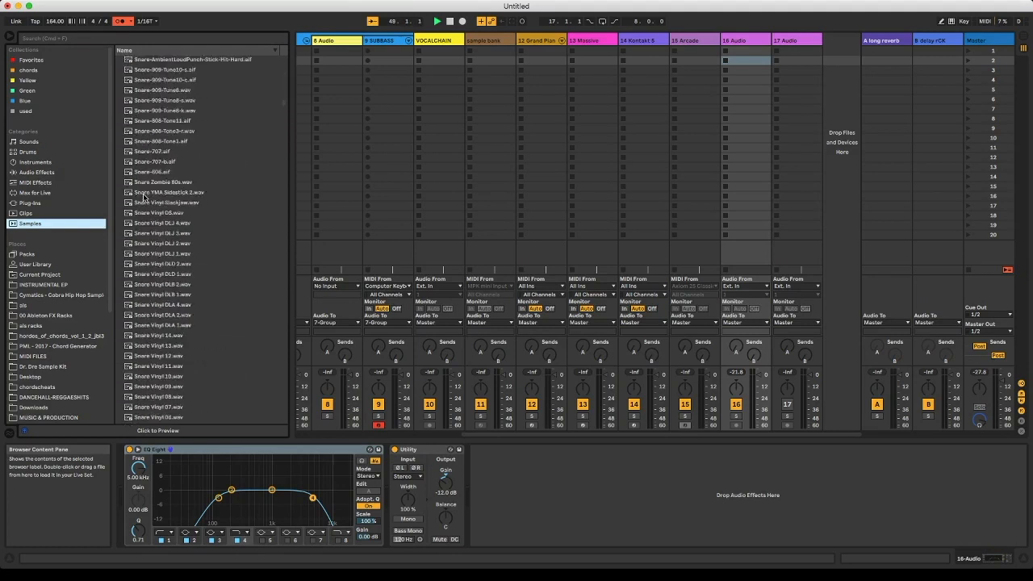
scroll(144, 196, "down", 20)
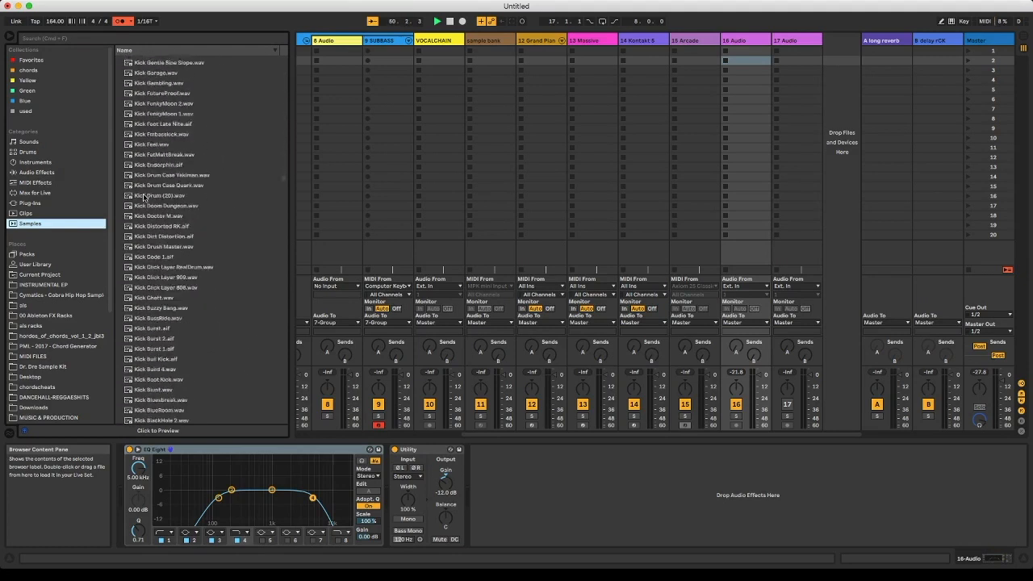
scroll(144, 196, "up", 15)
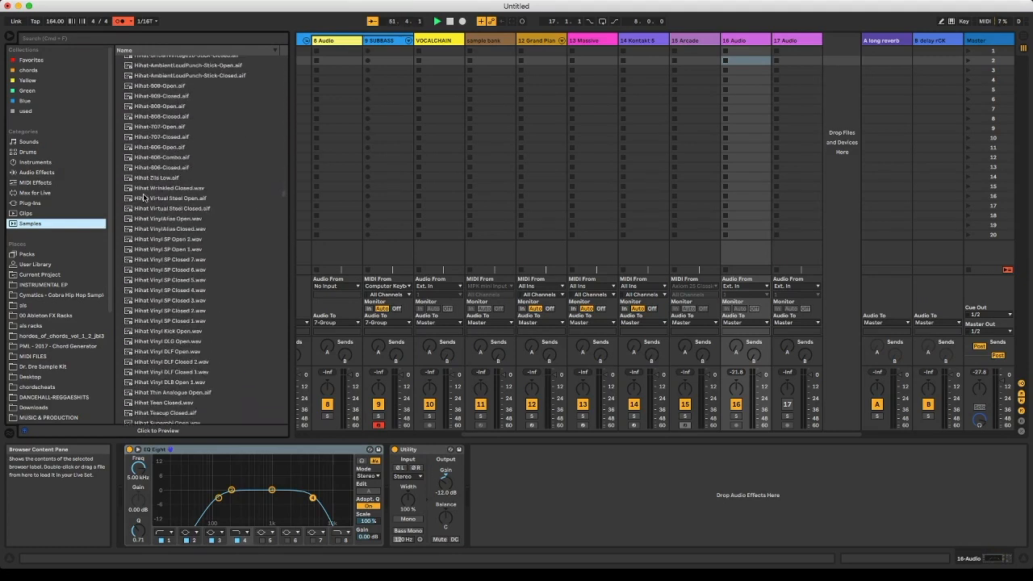
- View the contents of Current Project and of User Library in the browser's Places
scroll(36, 270, "down", 8)
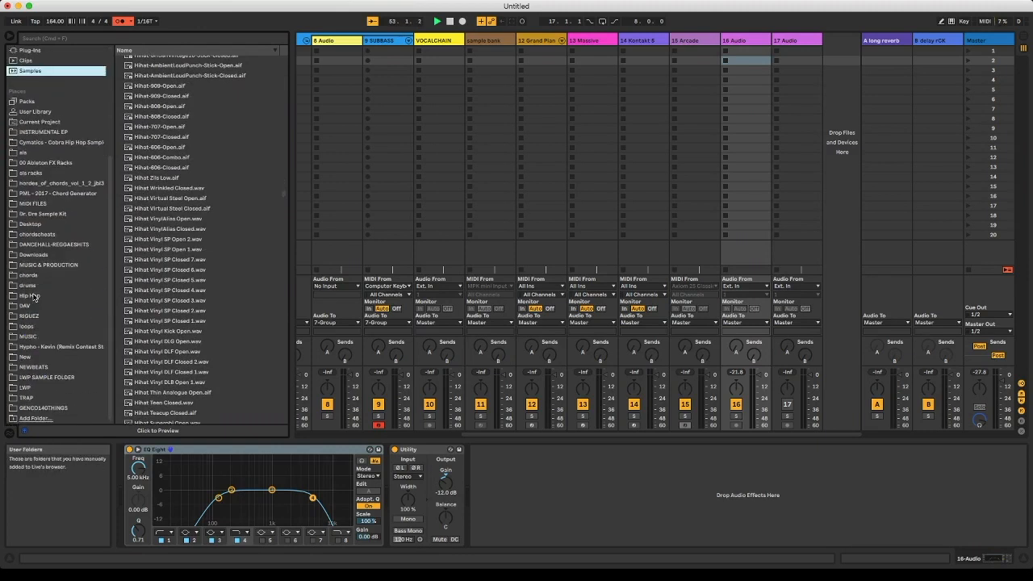
left_click(46, 122)
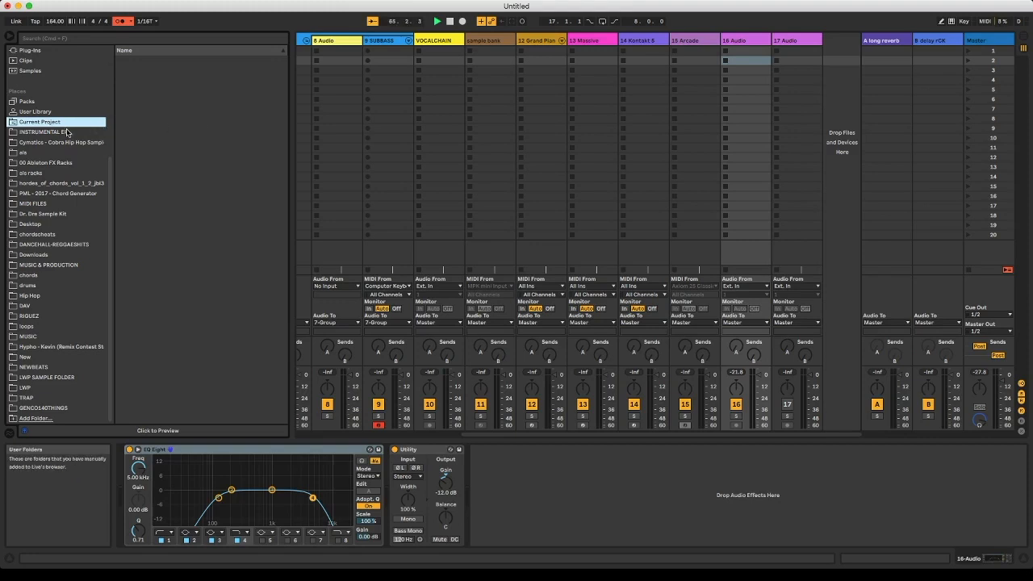
left_click(44, 113)
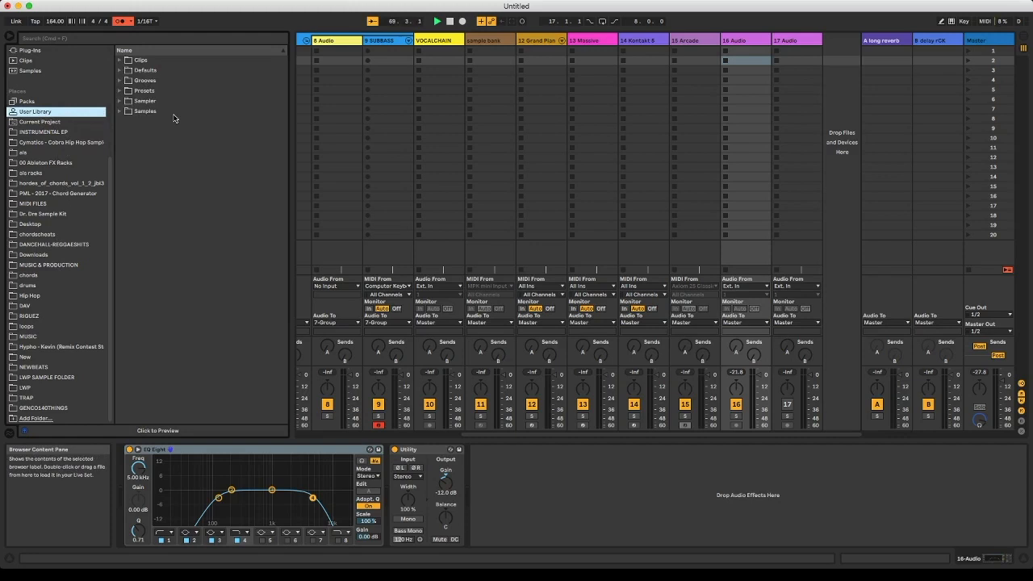
- Check the Defaults, Clips and Grooves folders of the User Library, leaving each one collapsed
left_click(129, 81)
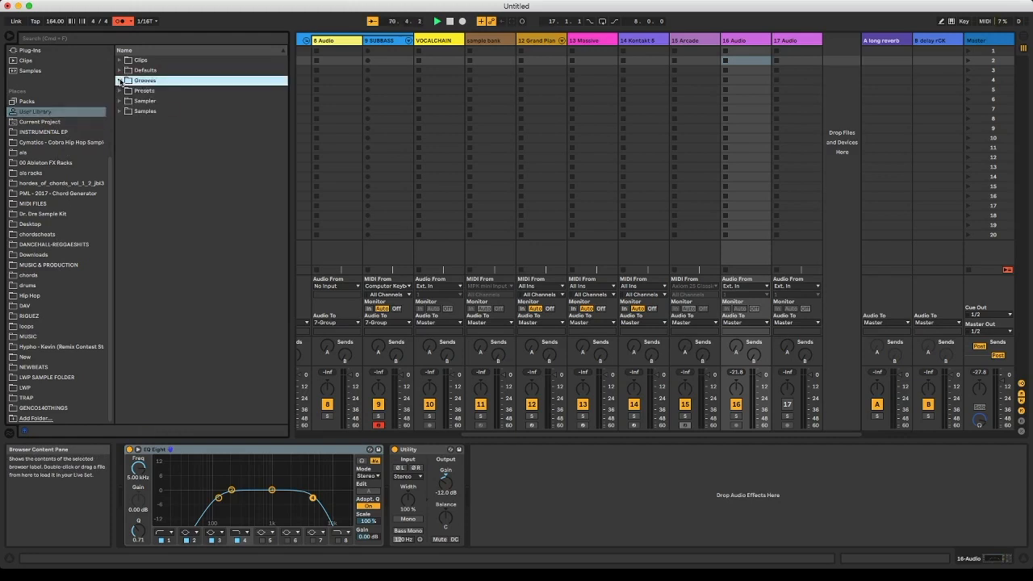
left_click(120, 71)
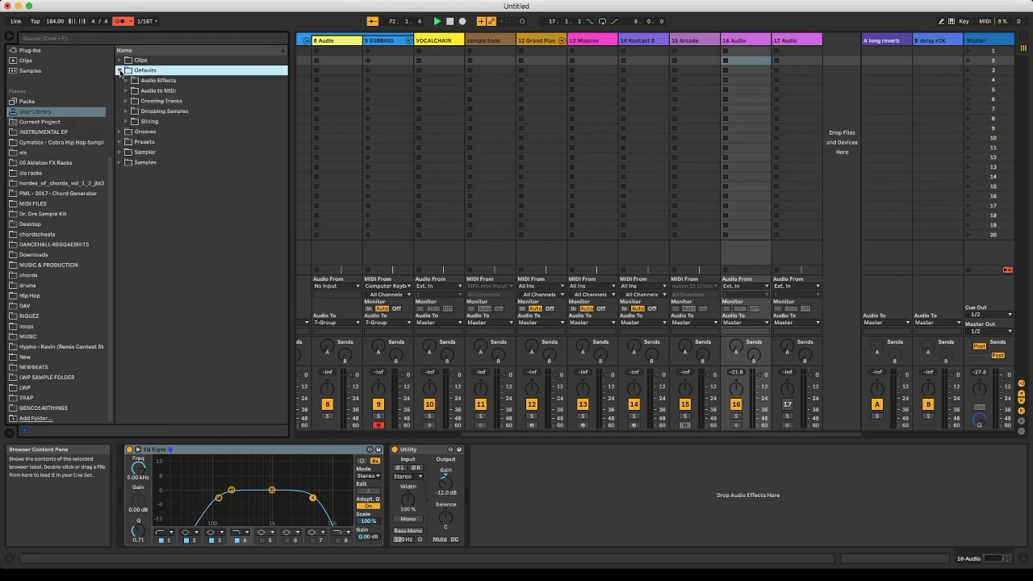
left_click(119, 70)
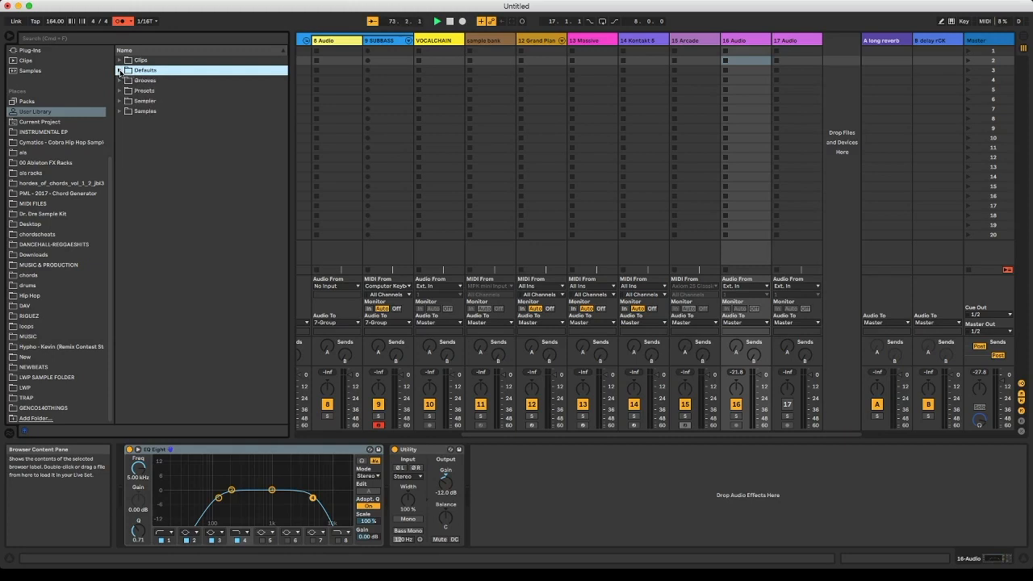
left_click(119, 71)
left_click(119, 71)
left_click(120, 62)
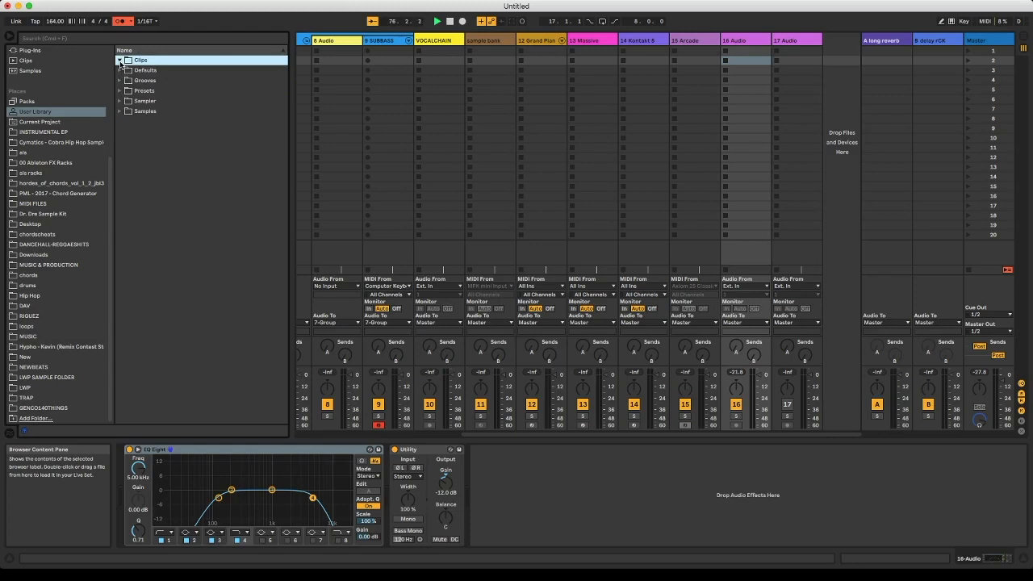
left_click(122, 81)
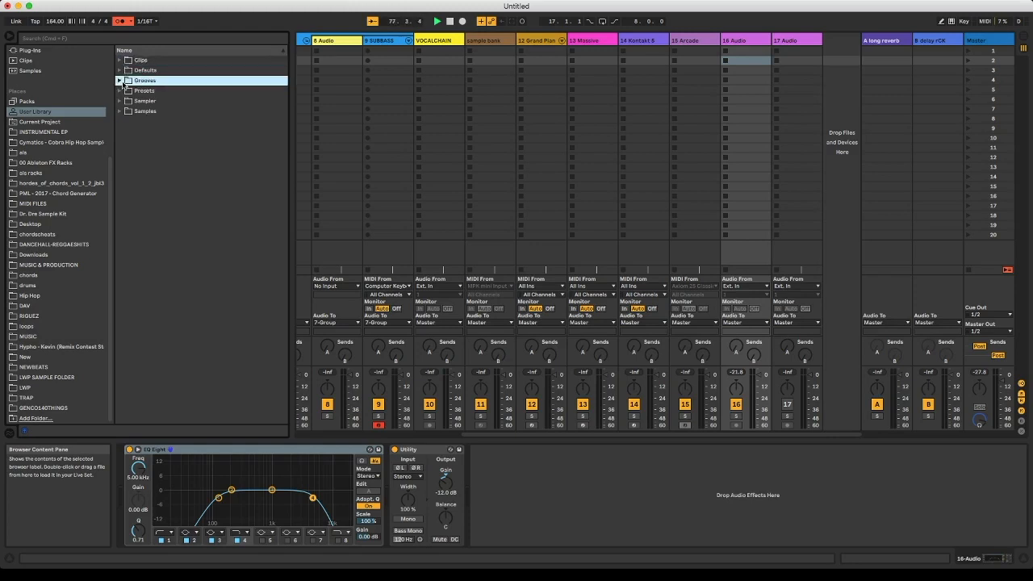
- Turn off the metronome
left_click(123, 23)
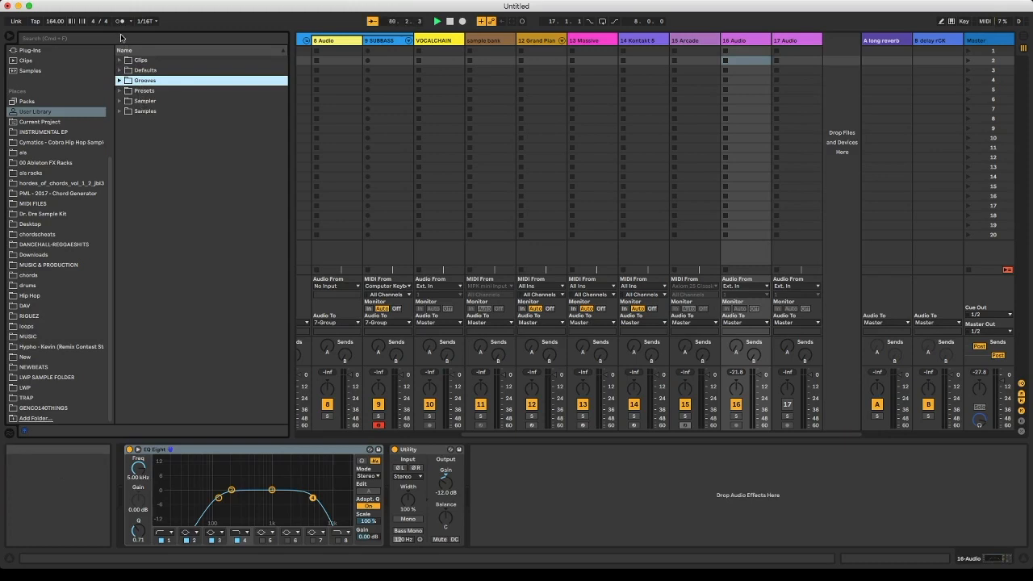
- Examine the Imports subfolder inside the User Library's Sampler folder and collapse Sampler again
left_click(120, 101)
left_click(126, 111)
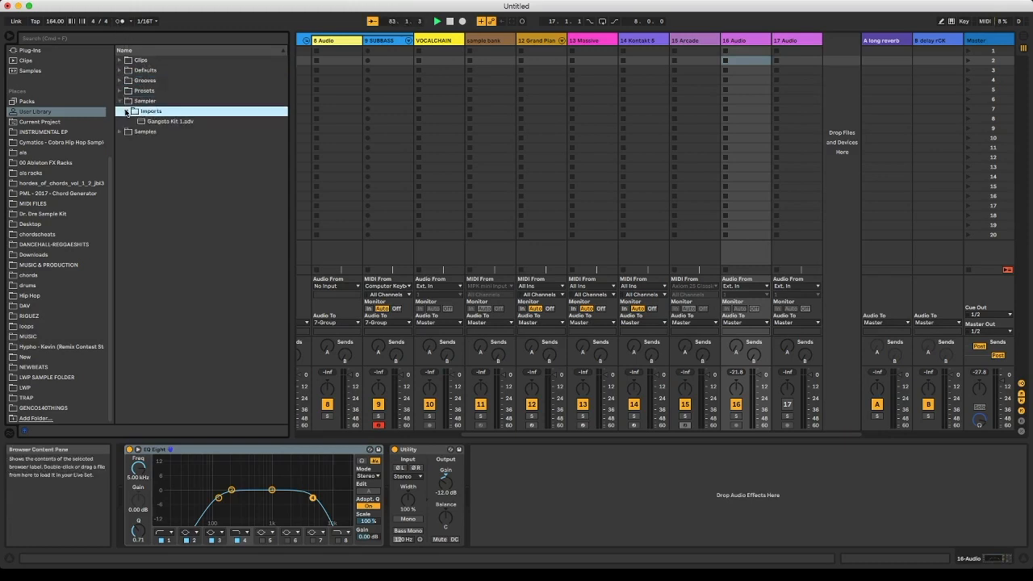
left_click(121, 101)
- Examine the Imported and Processed subfolders of the User Library's Samples folder, including Crop and DigiDrummer Kits, and collapse them again
left_click(119, 133)
left_click(127, 121)
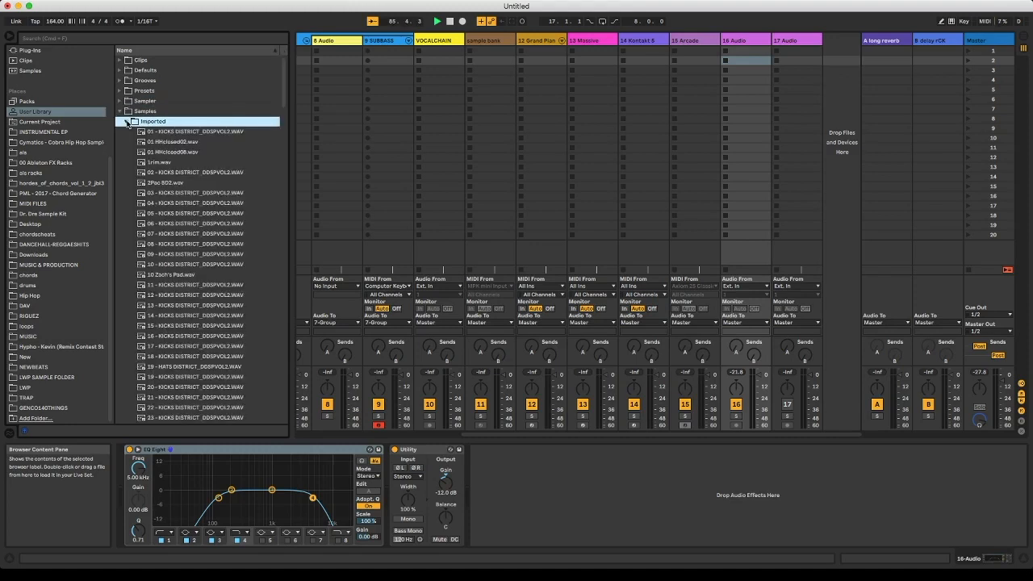
left_click(127, 122)
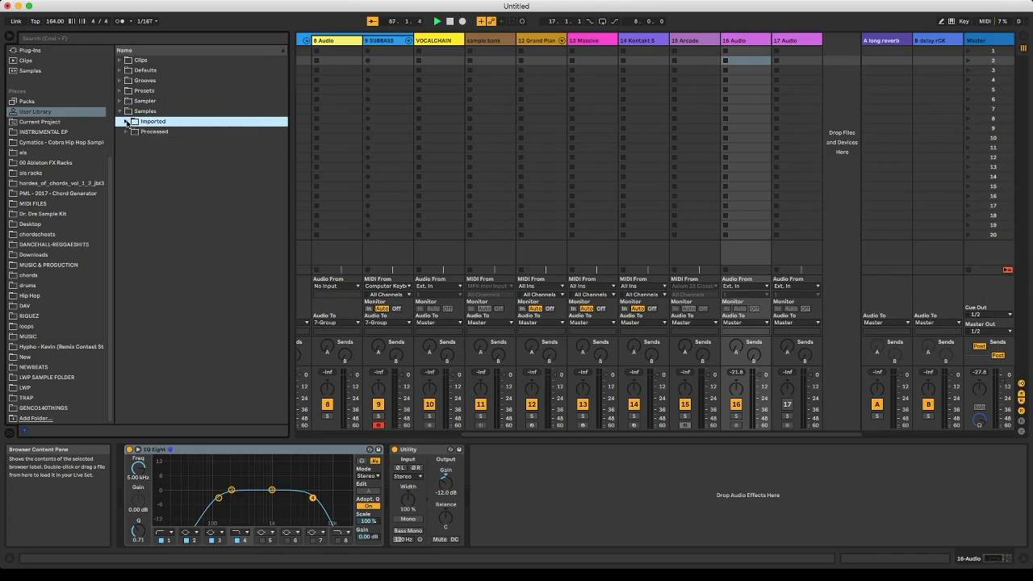
left_click(127, 133)
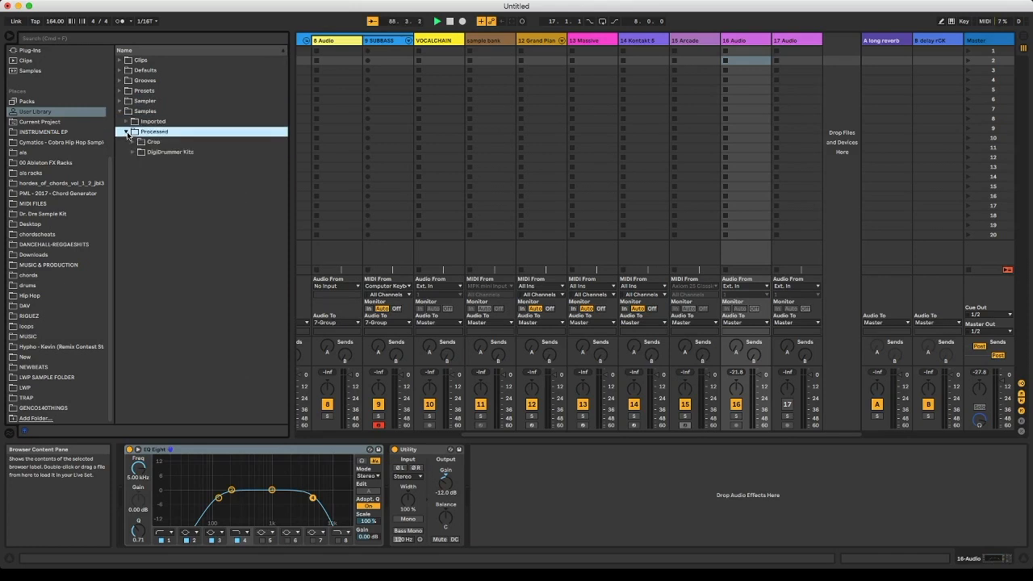
left_click(133, 142)
left_click(132, 142)
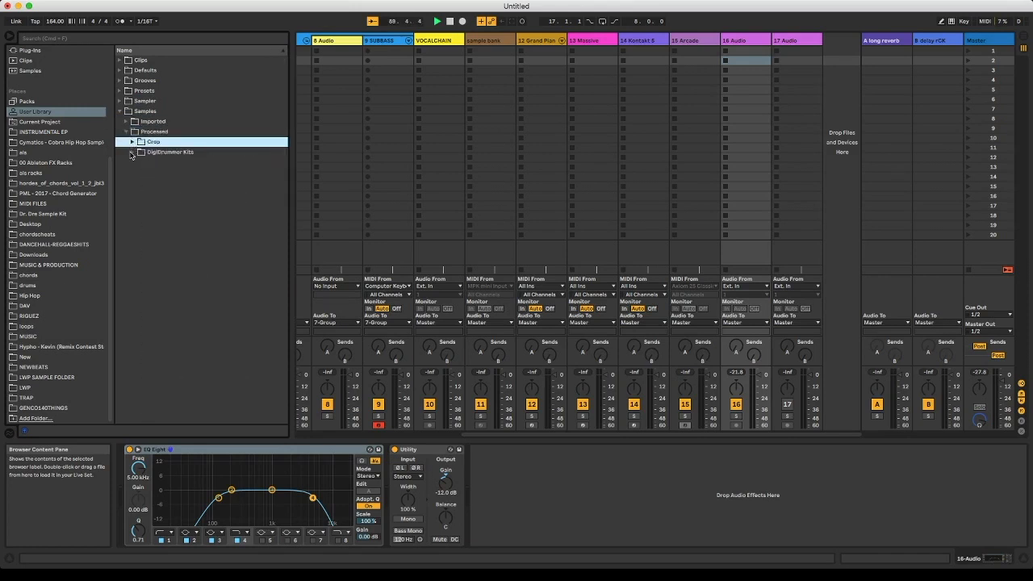
left_click(132, 152)
left_click(126, 131)
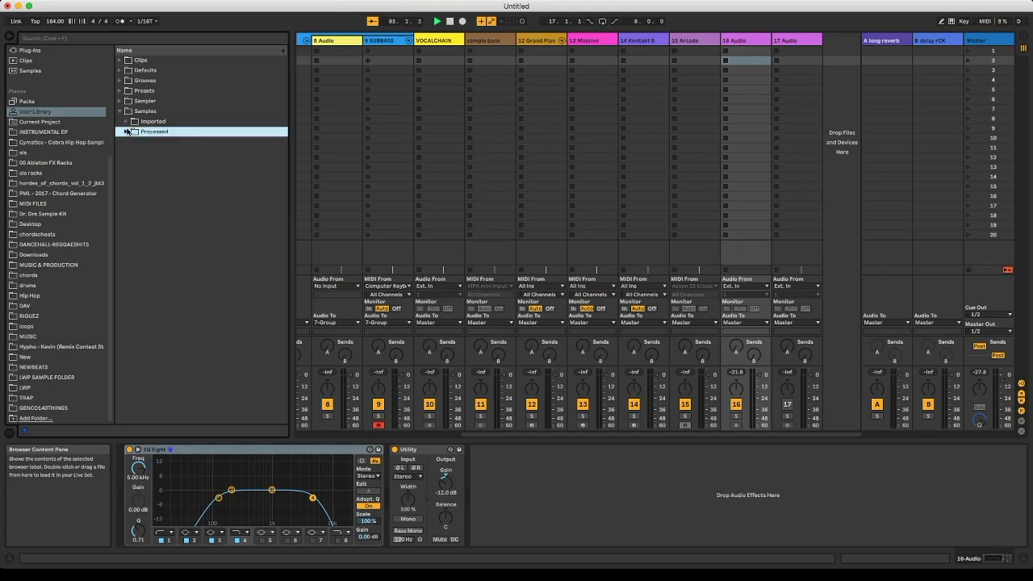
left_click(119, 111)
- Examine the Instruments and Audio Effects subfolders of the User Library's Presets folder and collapse Presets again
left_click(120, 90)
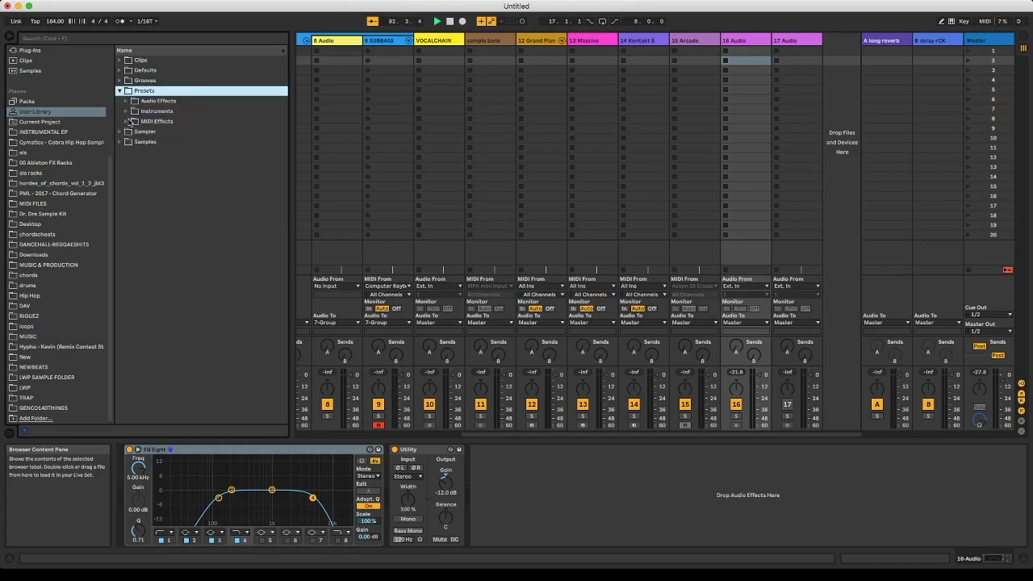
left_click(127, 112)
left_click(127, 112)
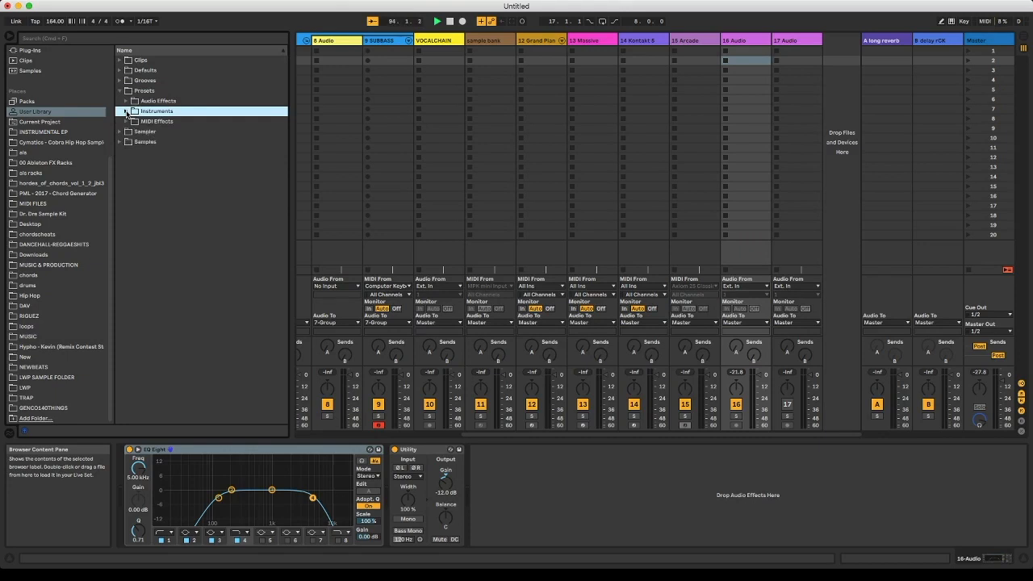
left_click(127, 102)
left_click(127, 102)
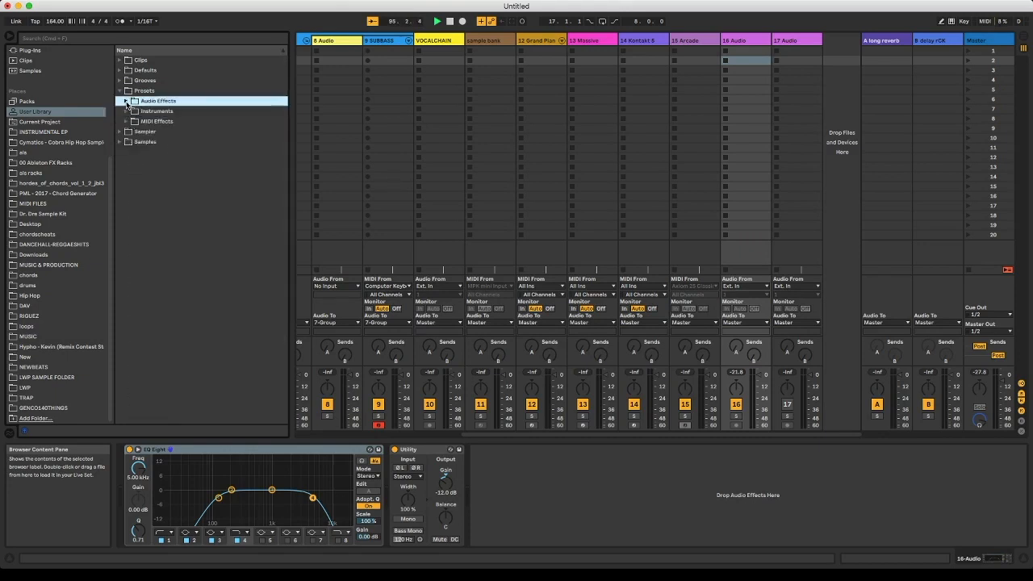
left_click(120, 90)
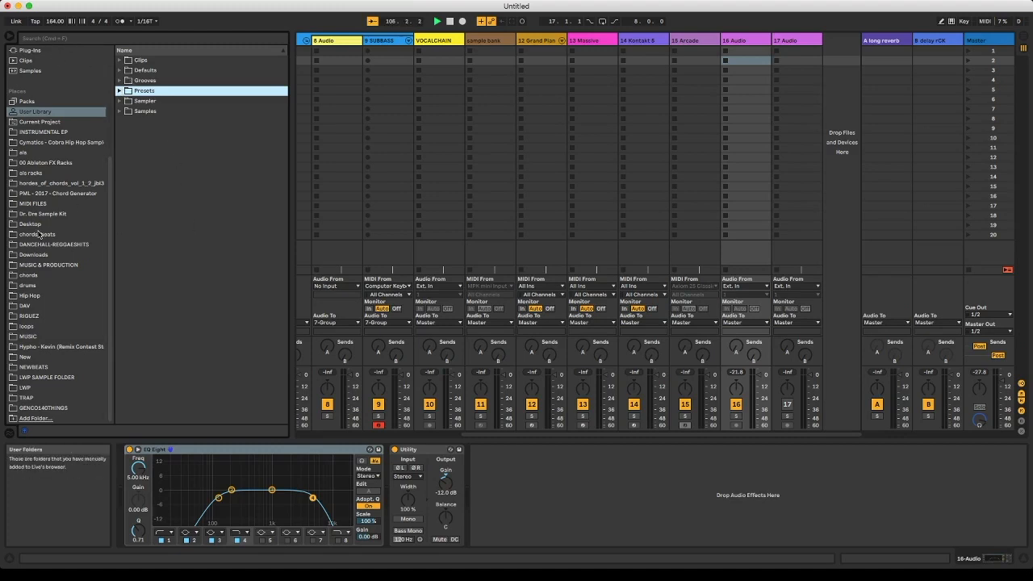
- Look through the user folders in Places, viewing hordes_of_chords_vol_1_2_jbl3, Dr. Dre Sample Kit, DANCEHALL-REGGAESHITS and 00 Ableton FX Racks
scroll(39, 234, "up", 1)
scroll(39, 233, "down", 1)
scroll(56, 232, "up", 2)
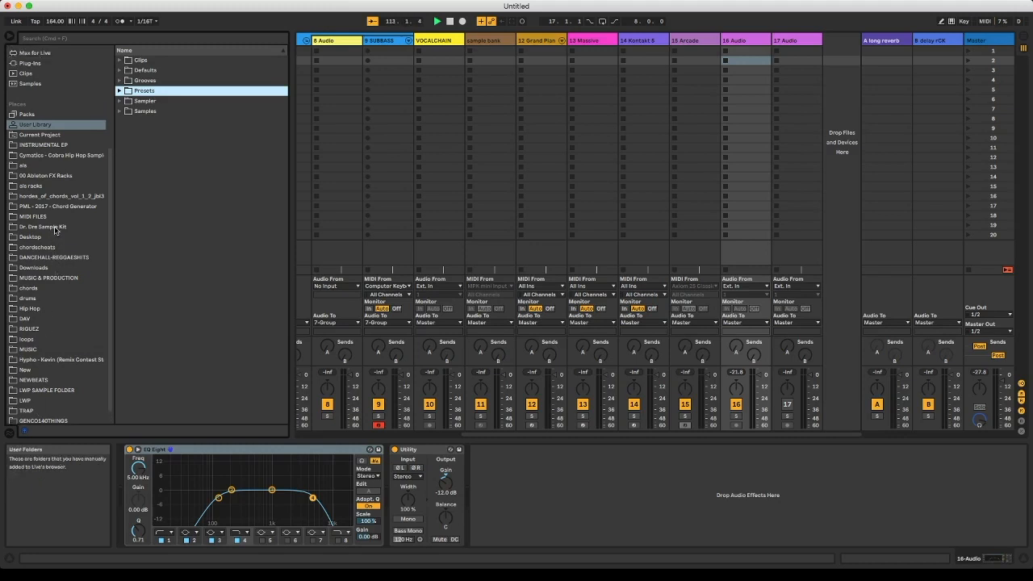
scroll(62, 181, "down", 2)
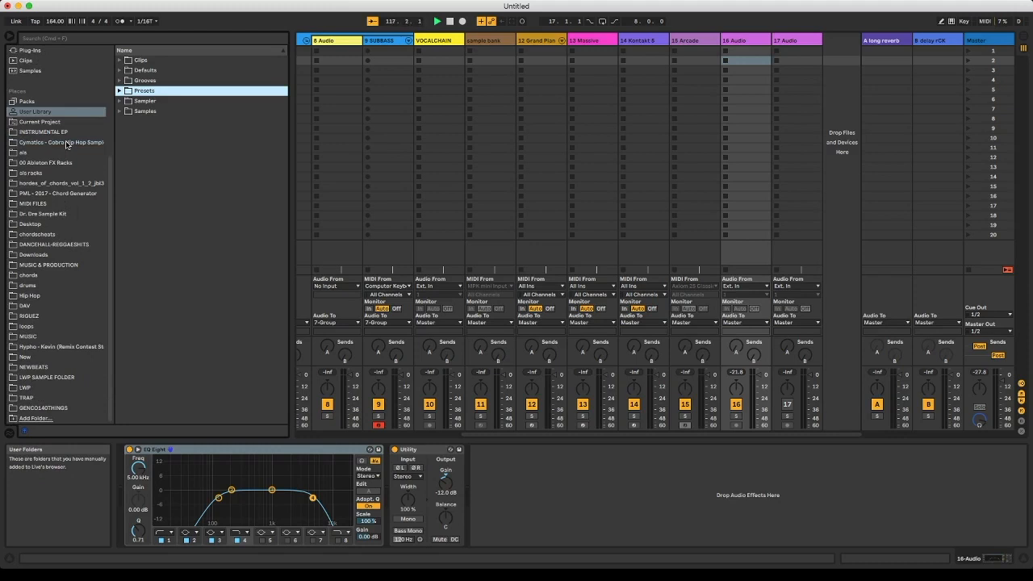
left_click(71, 185)
left_click(50, 214)
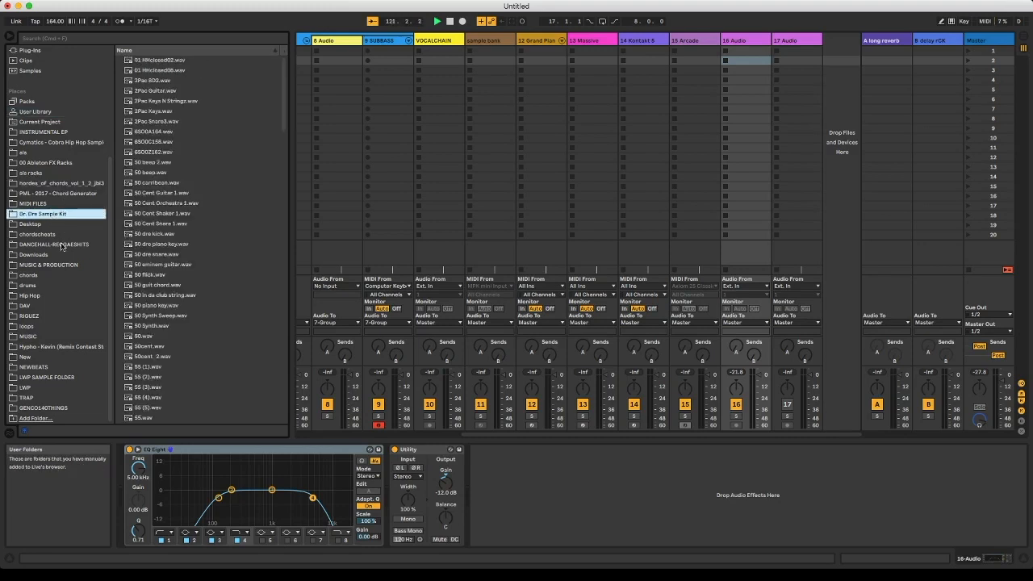
left_click(62, 245)
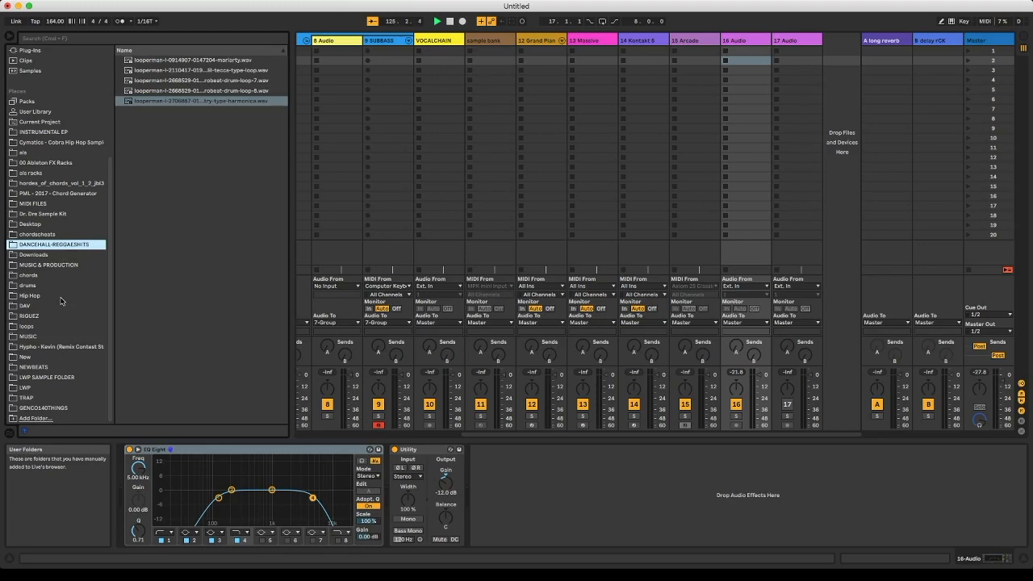
left_click(69, 165)
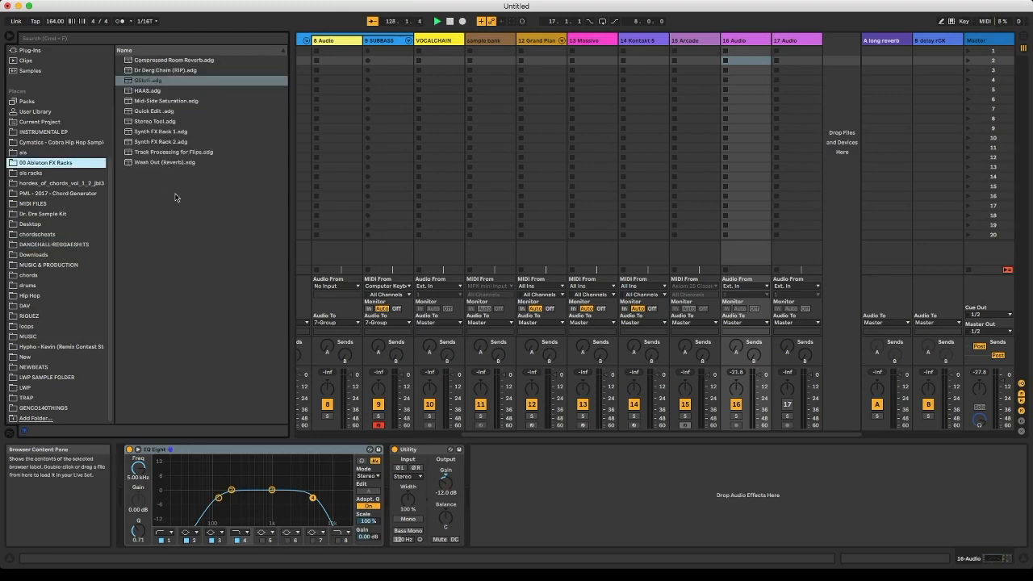
- Select the DRUMS group track and fold it to hide its member tracks
scroll(422, 152, "left", 6)
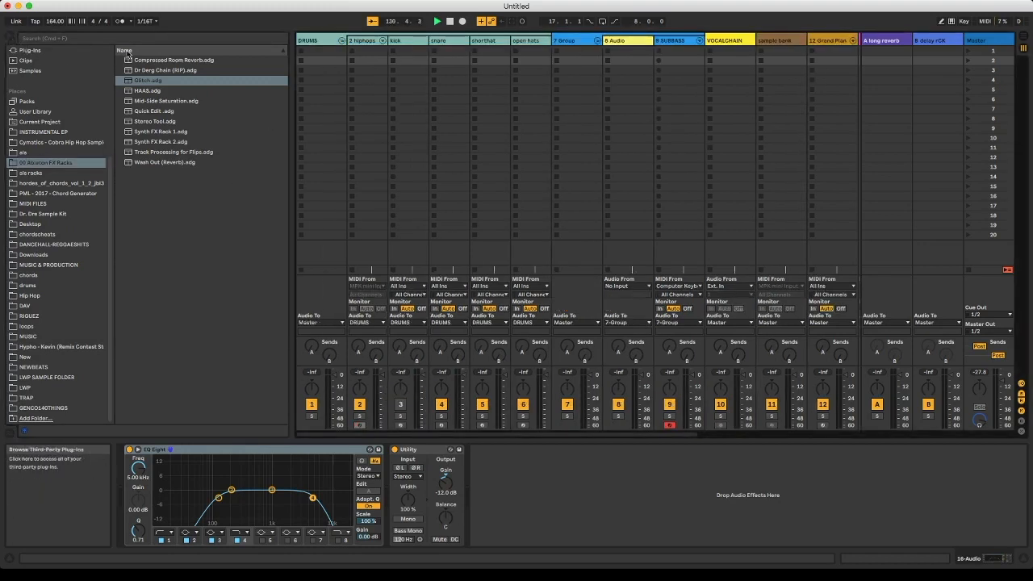
left_click(334, 42)
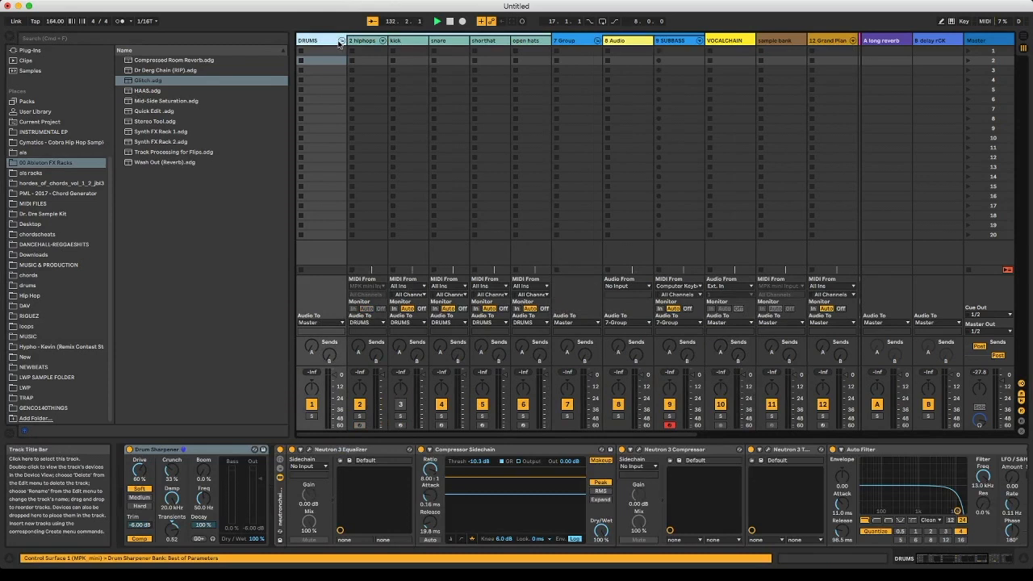
left_click(341, 41)
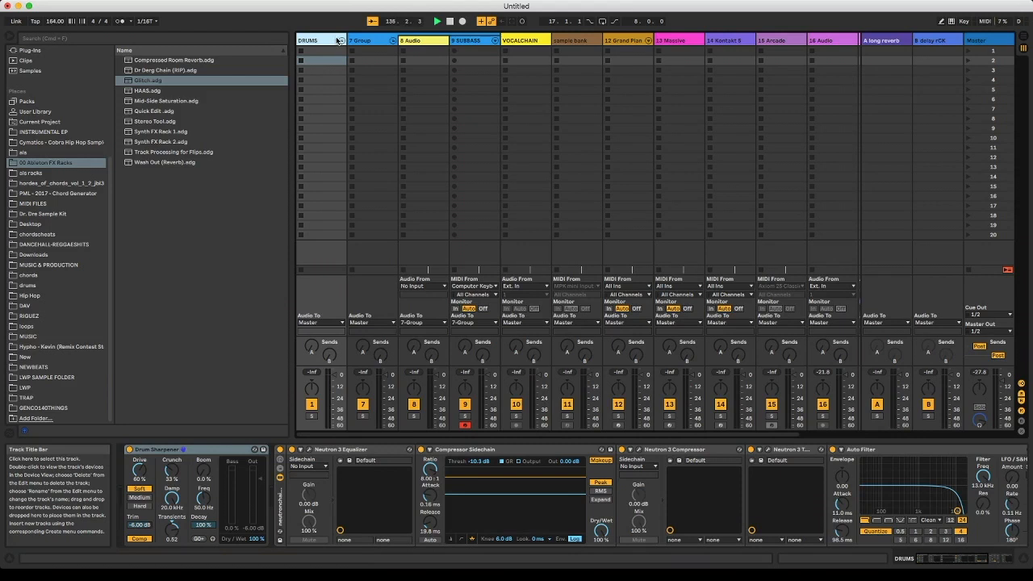
- Look at the Arrangement View and return to the Session View
key("Tab")
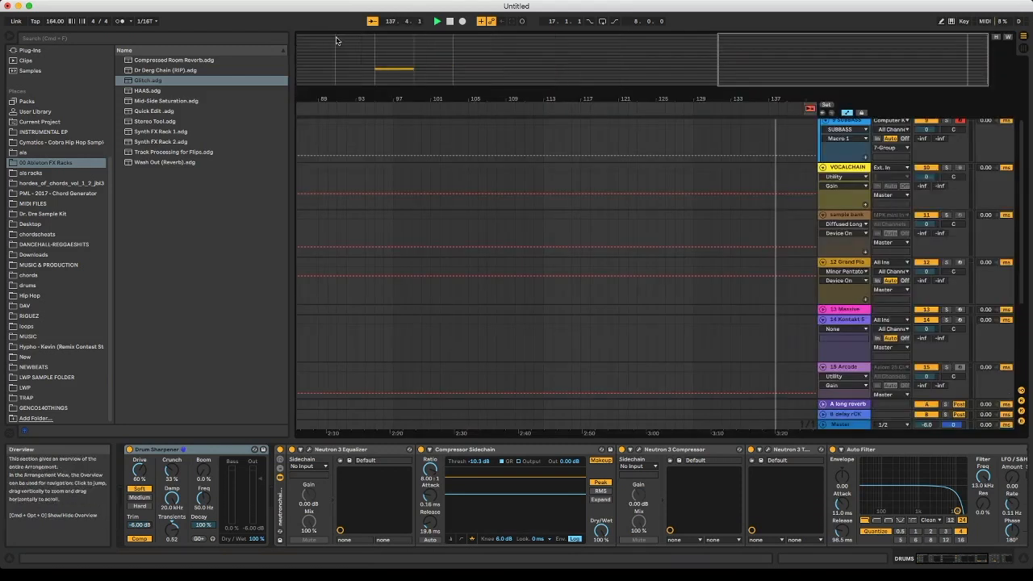
key("Tab")
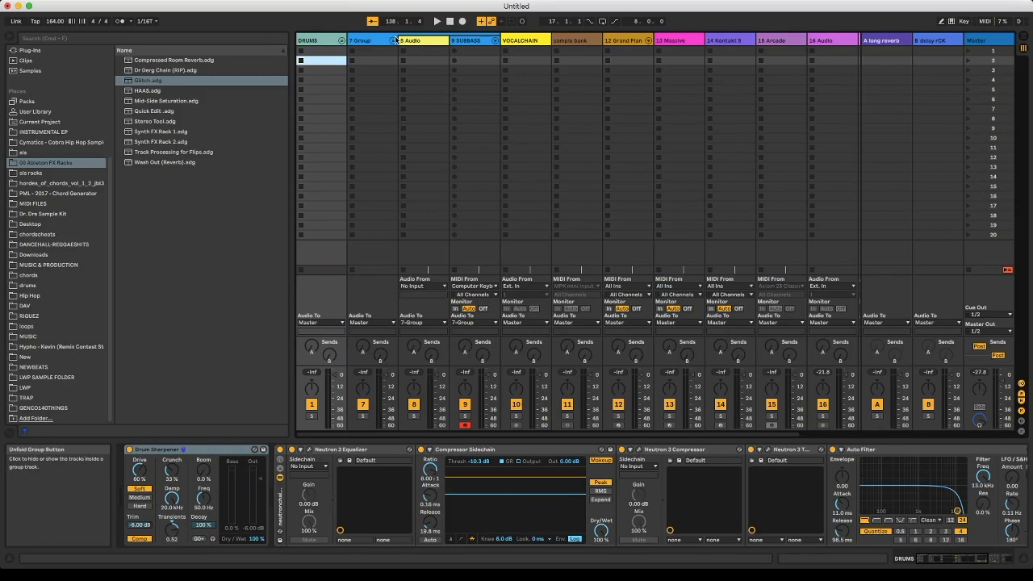
- Unfold the DRUMS group, view the 2 hiphops track's devices, and demonstrate folding the group, leaving it unfolded
left_click(342, 39)
left_click(362, 43)
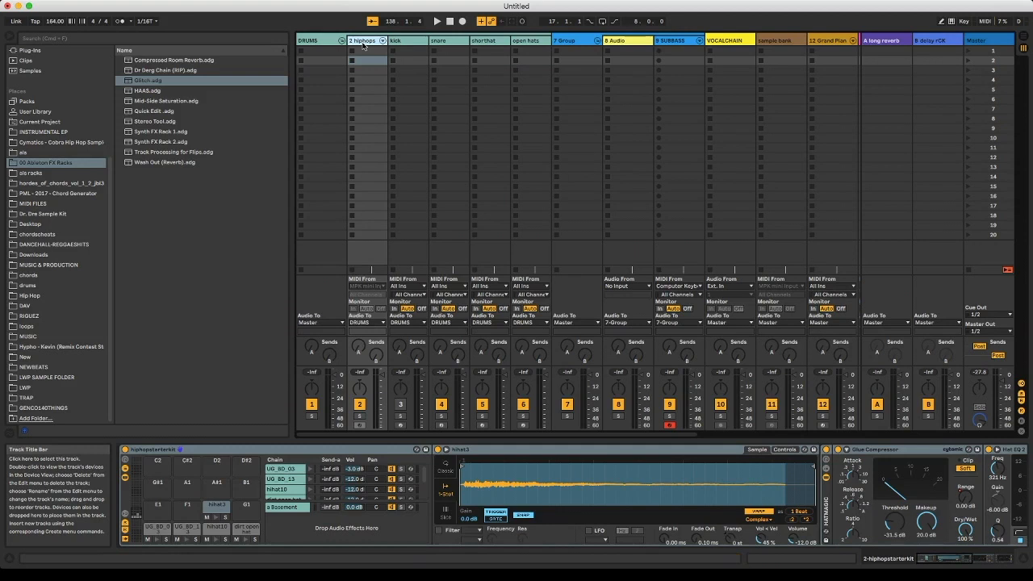
left_click(342, 40)
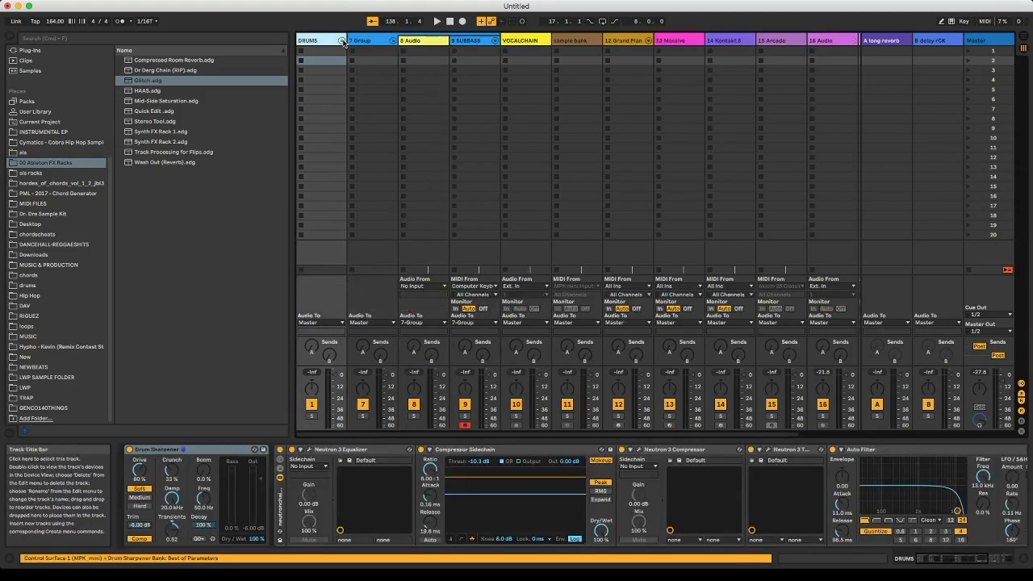
left_click(342, 40)
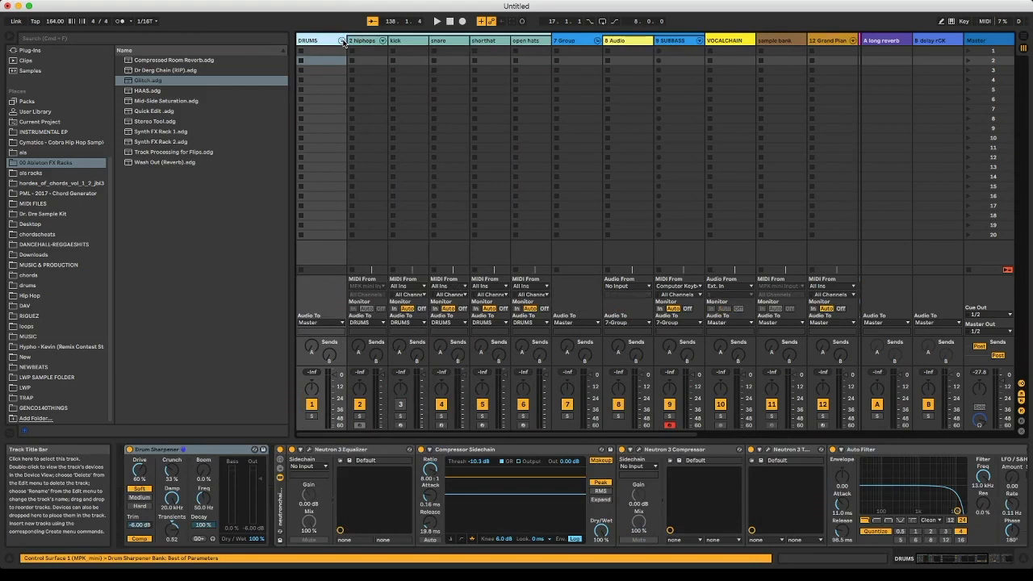
left_click(342, 41)
left_click(342, 40)
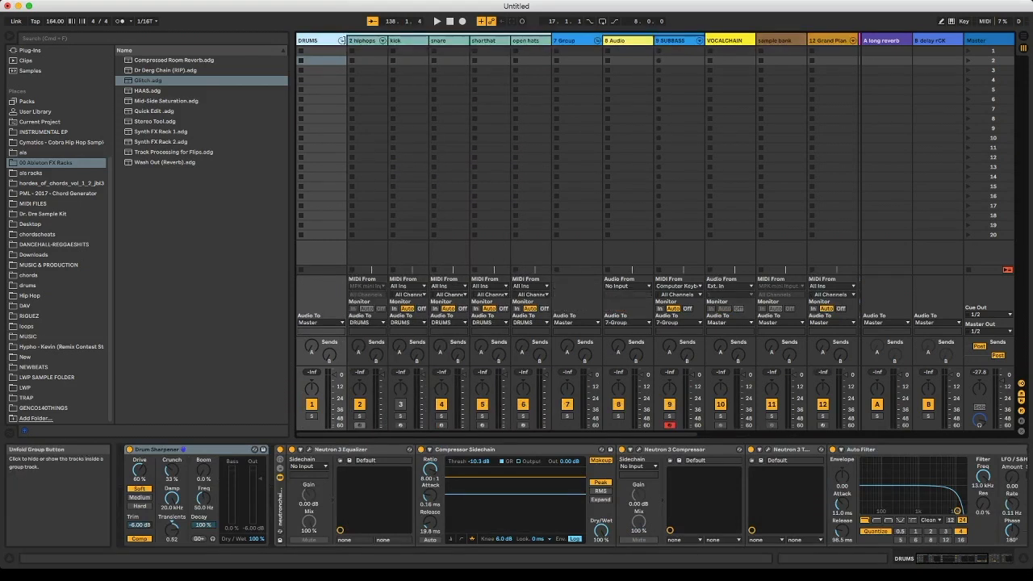
- View the kick track's devices, fold the DRUMS group, and view the devices on 7 Group
left_click(367, 42)
left_click(410, 42)
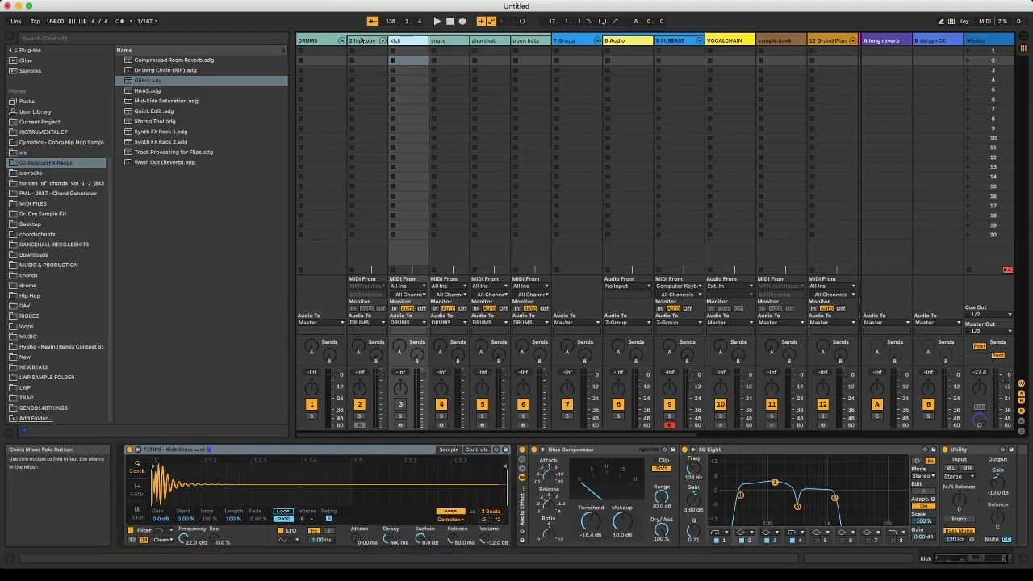
left_click(342, 41)
left_click(373, 41)
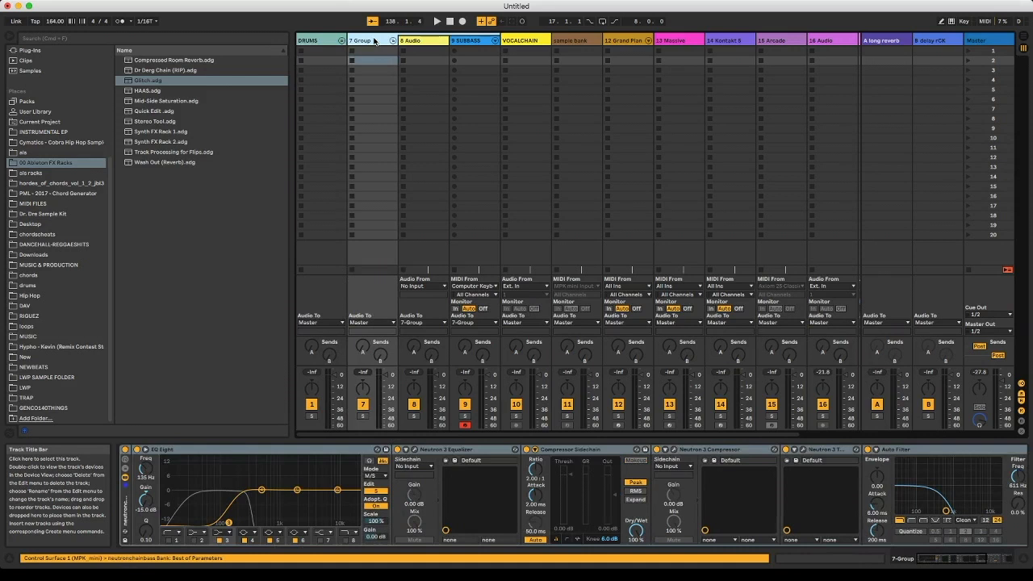
- Insert a new MIDI track after 17 Audio in the Session View
scroll(576, 89, "right", 3)
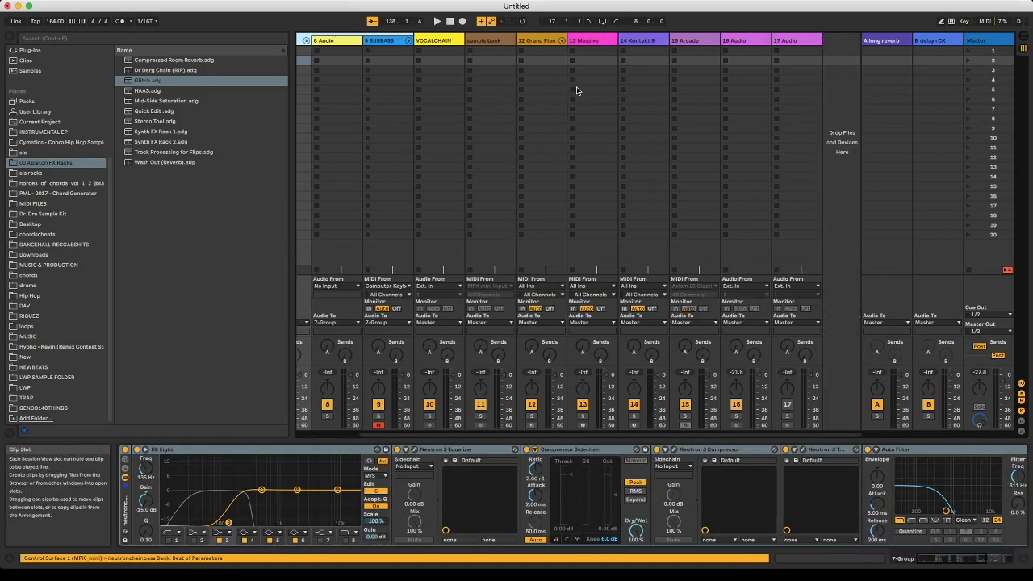
left_click(749, 42)
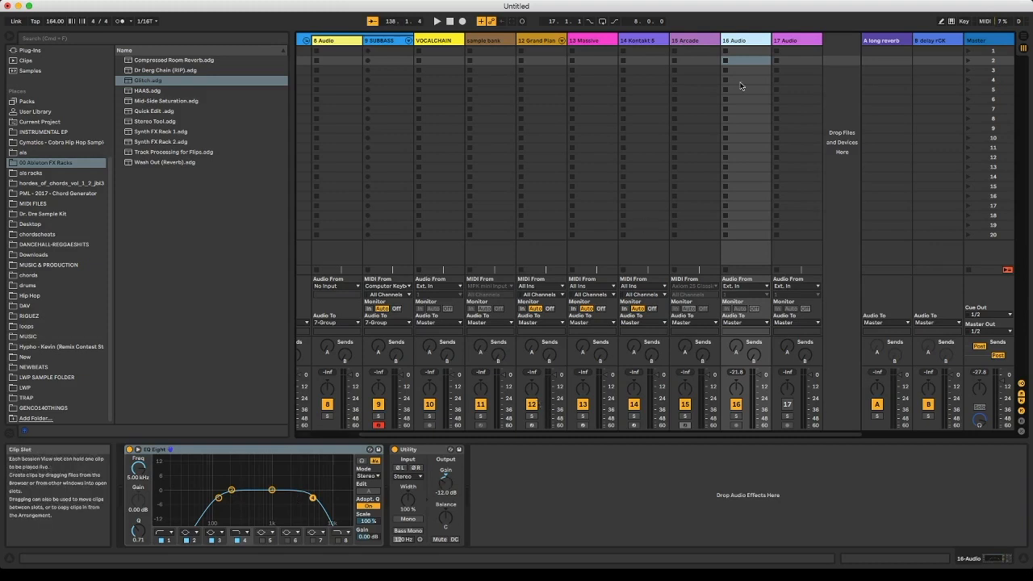
right_click(838, 56)
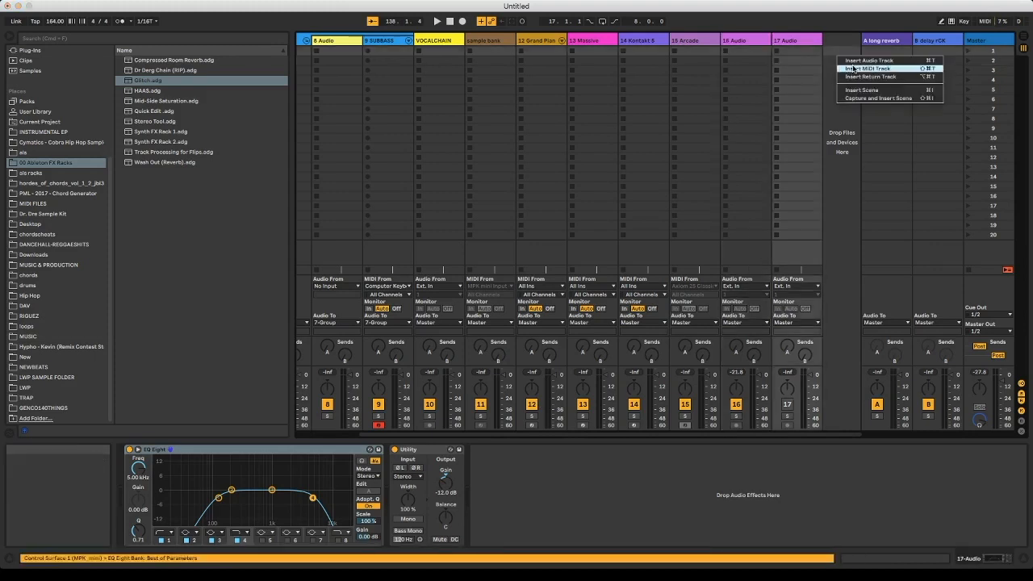
left_click(853, 69)
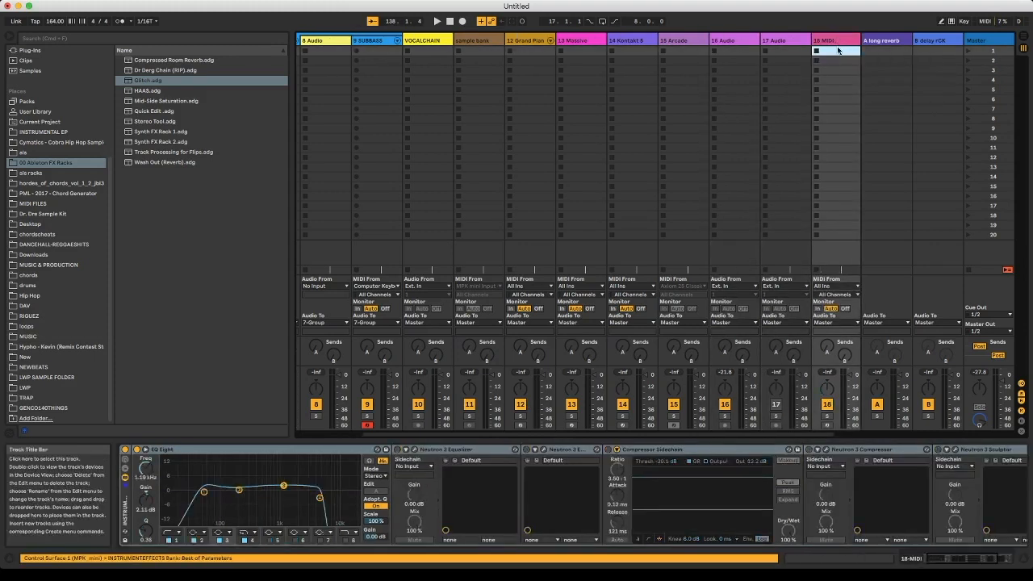
- Look through the effects chain loaded on the new MIDI track from start to end
left_click(546, 480)
scroll(546, 480, "right", 5)
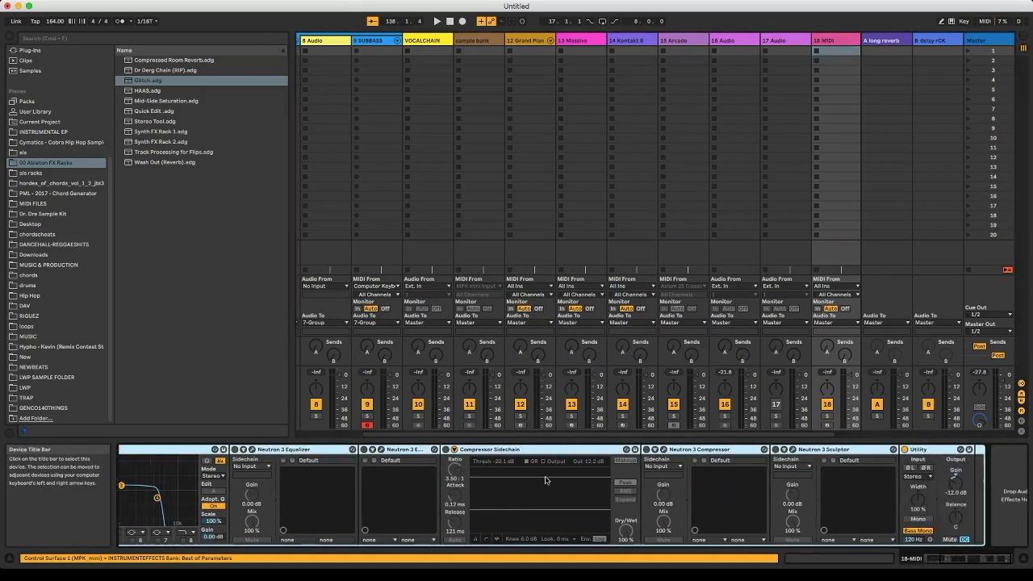
scroll(544, 480, "left", 5)
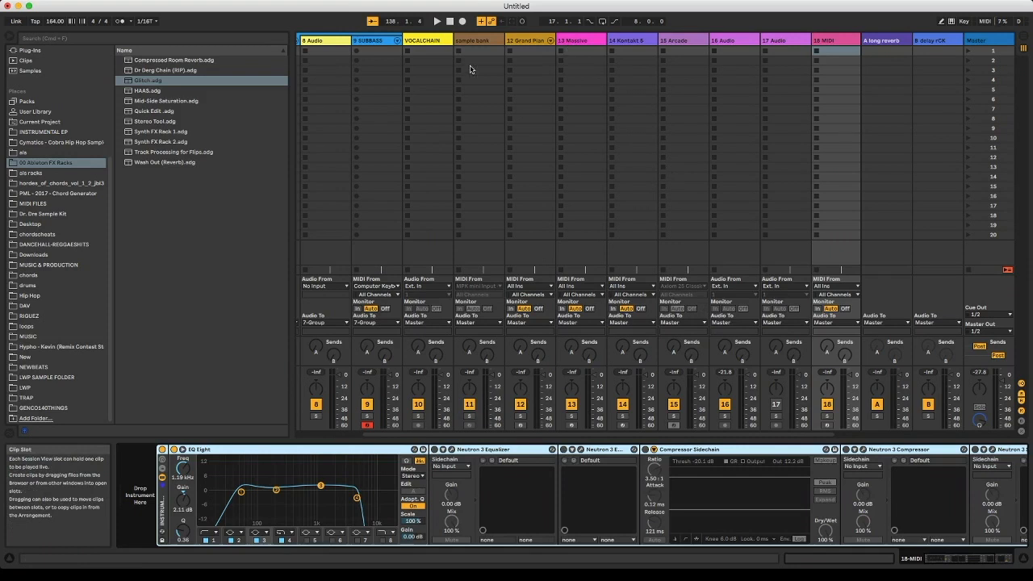
- Inspect the group slots of the DRUMS and 7 Group tracks, finishing on the first DRUMS slot
scroll(470, 69, "left", 3)
left_click(322, 53)
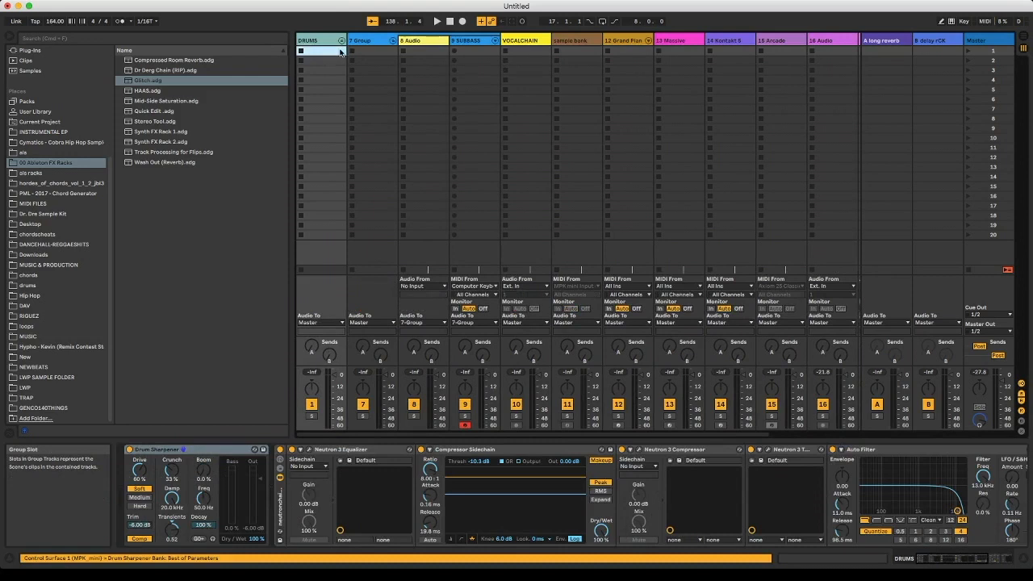
left_click(357, 53)
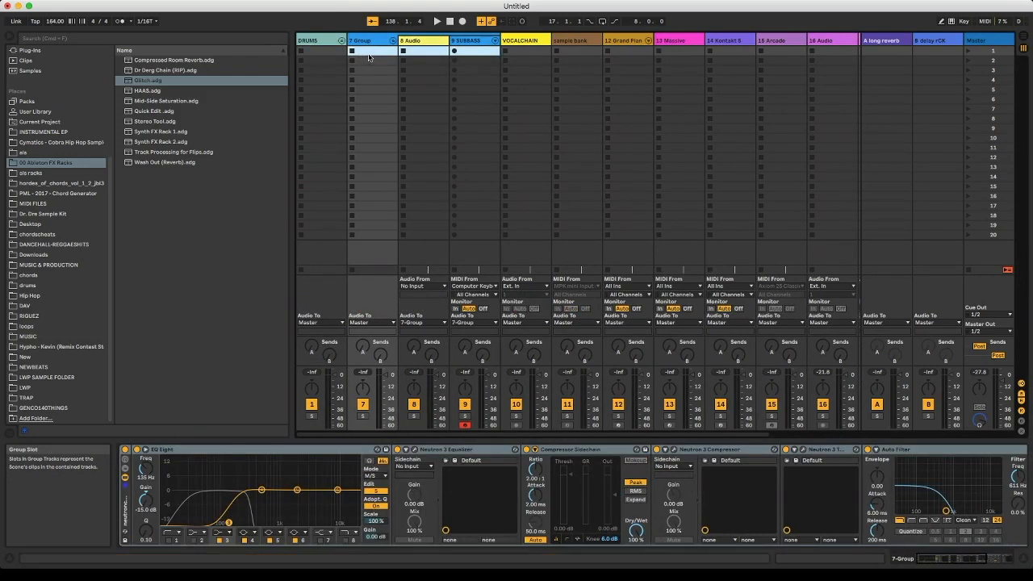
left_click(405, 61)
left_click(318, 52)
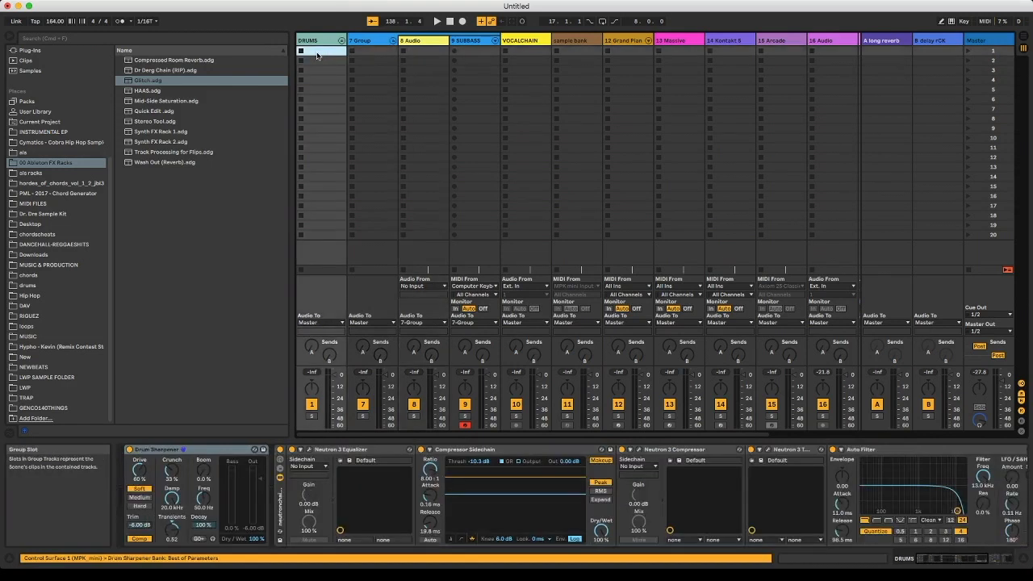
- Unfold the DRUMS group and select the first clip slot of the 2 hiphops track
left_click(341, 40)
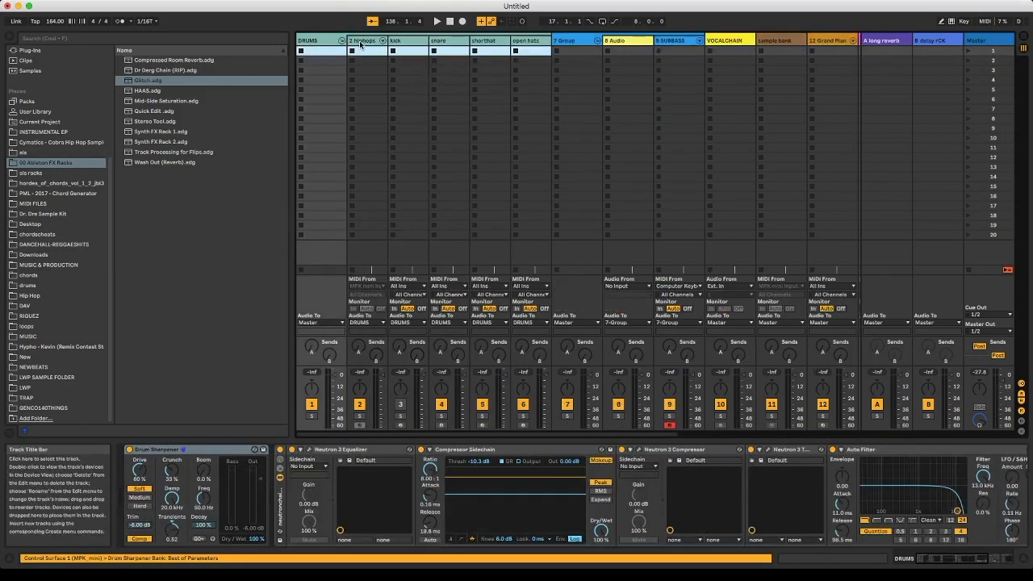
left_click(363, 42)
left_click(365, 52)
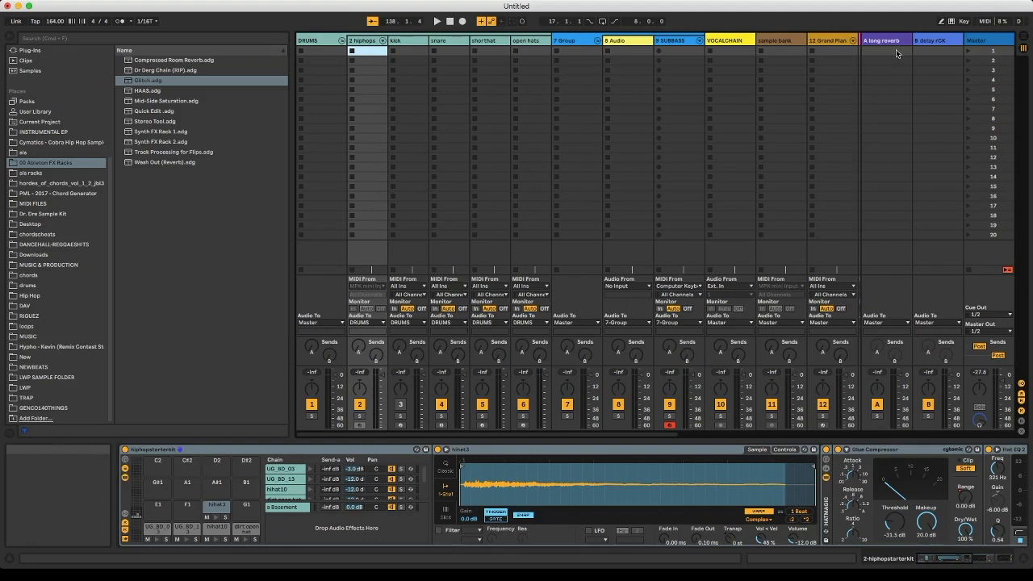
- Select the Master track and switch playback back to the Arrangement's contents
scroll(798, 89, "right", 5)
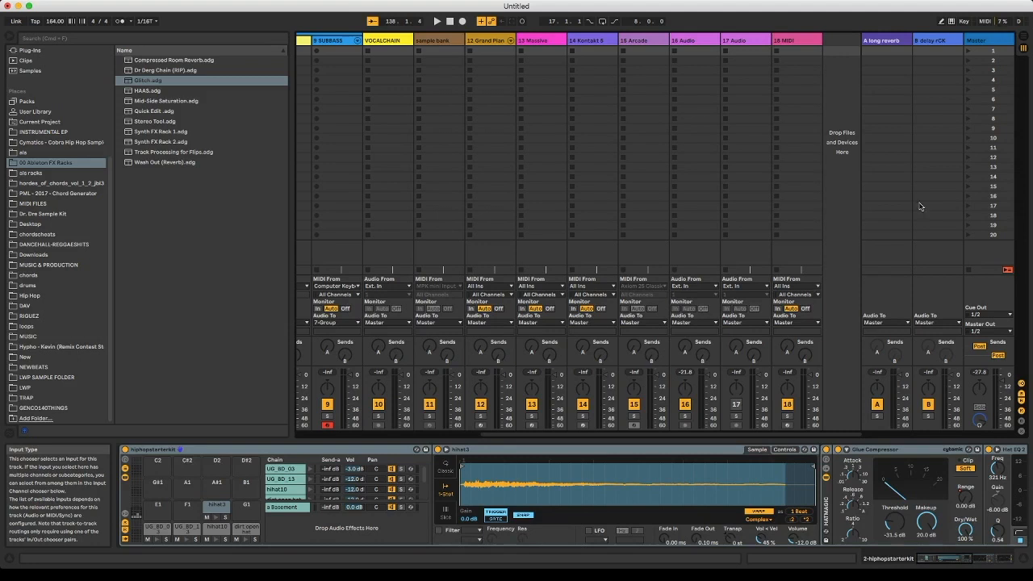
left_click(995, 42)
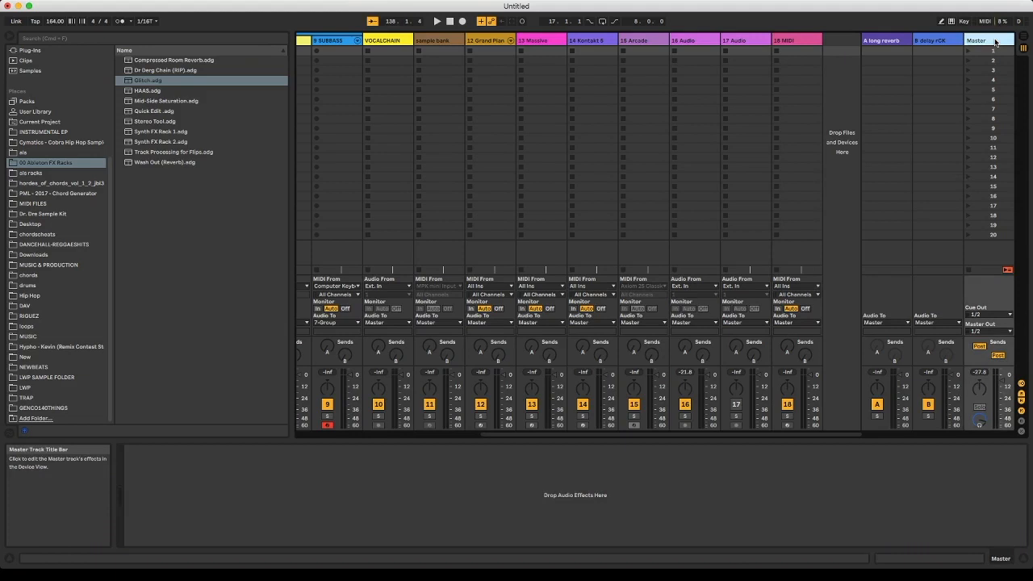
left_click(1007, 271)
- In the Arrangement View, show about bars 57 to 109 and shrink the overview's height, then return to the Session View
key("Tab")
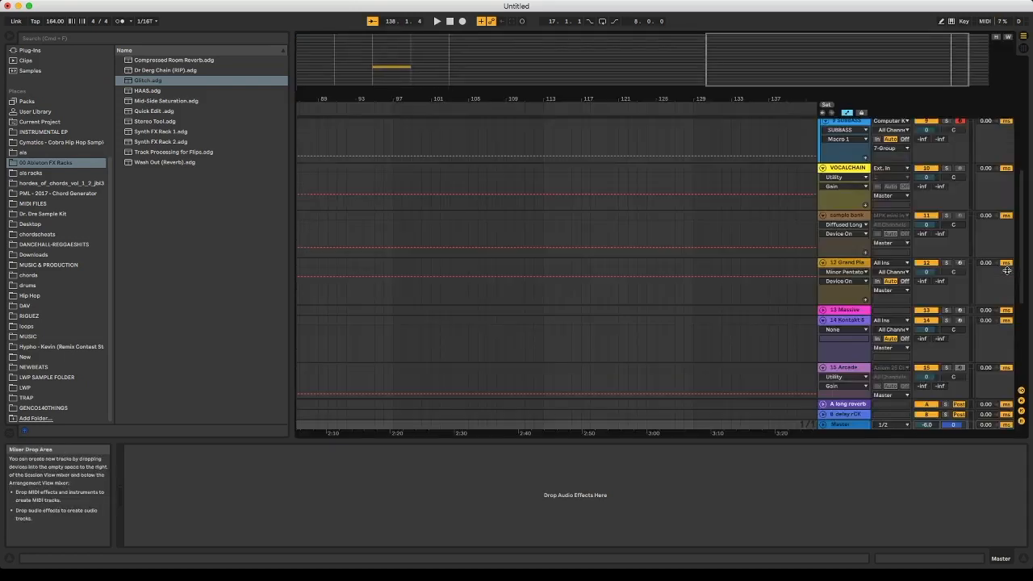
scroll(939, 234, "up", 5)
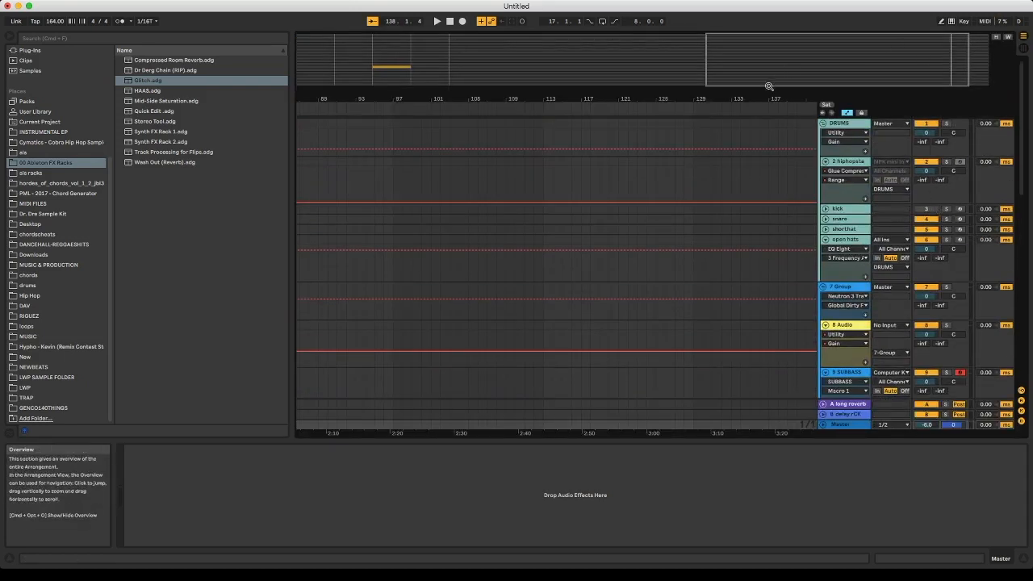
left_click(689, 85)
left_click_drag(689, 87, 688, 47)
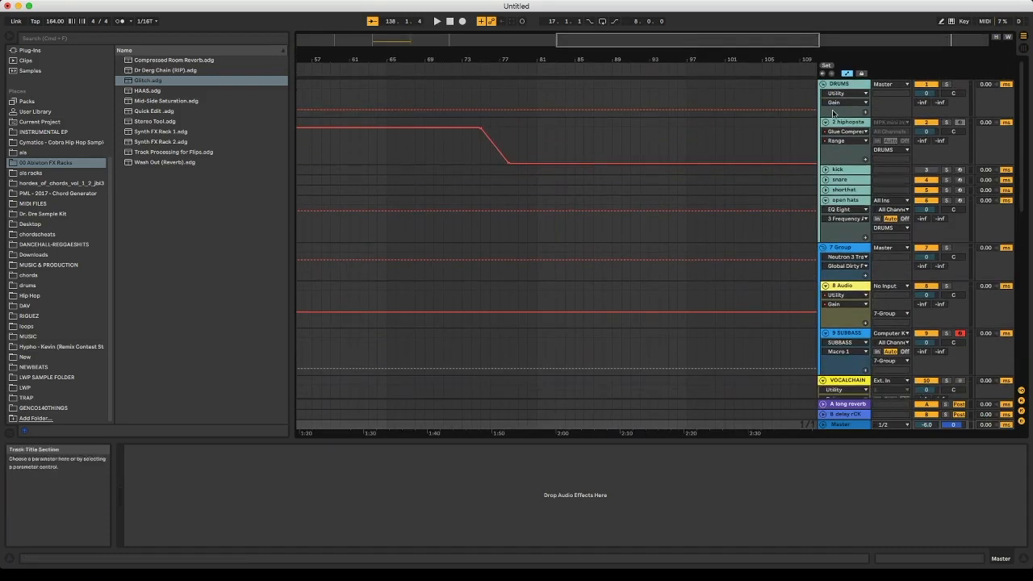
key("Tab")
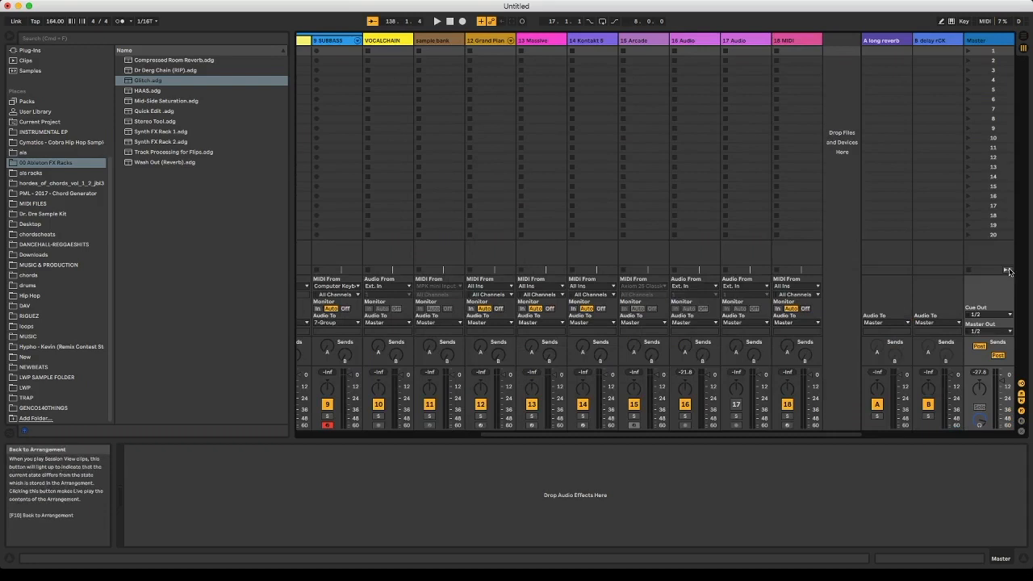
- View the MIDI From input choices of the 9 SUBBASS track without changing the selection
left_click(742, 197)
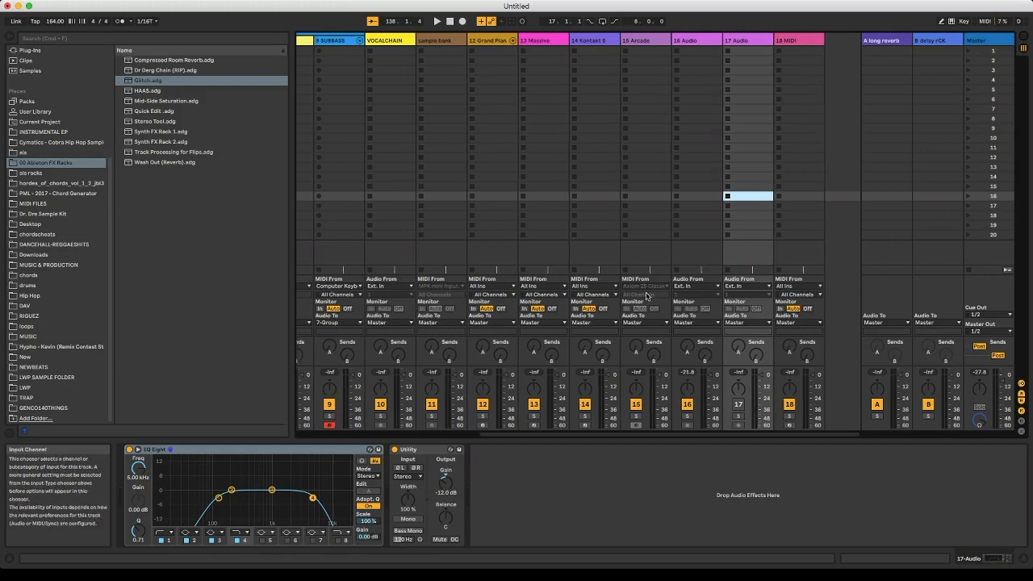
scroll(565, 242, "left", 5)
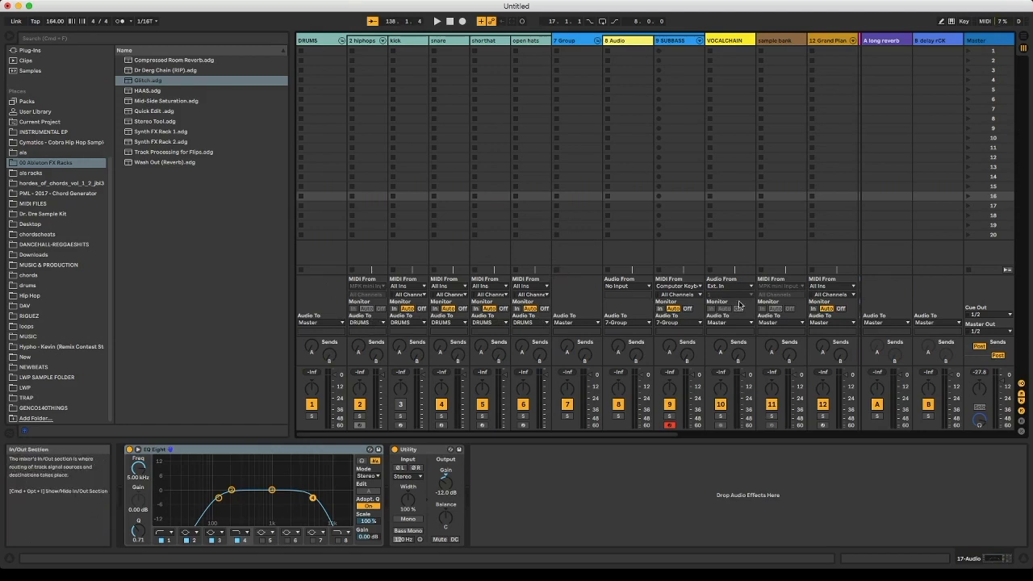
scroll(629, 322, "right", 3)
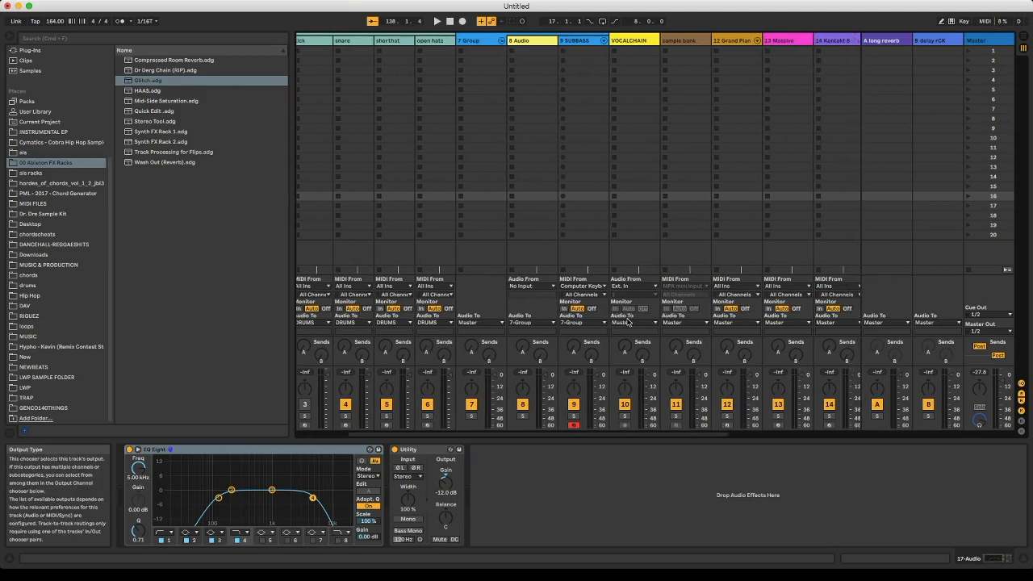
left_click(595, 286)
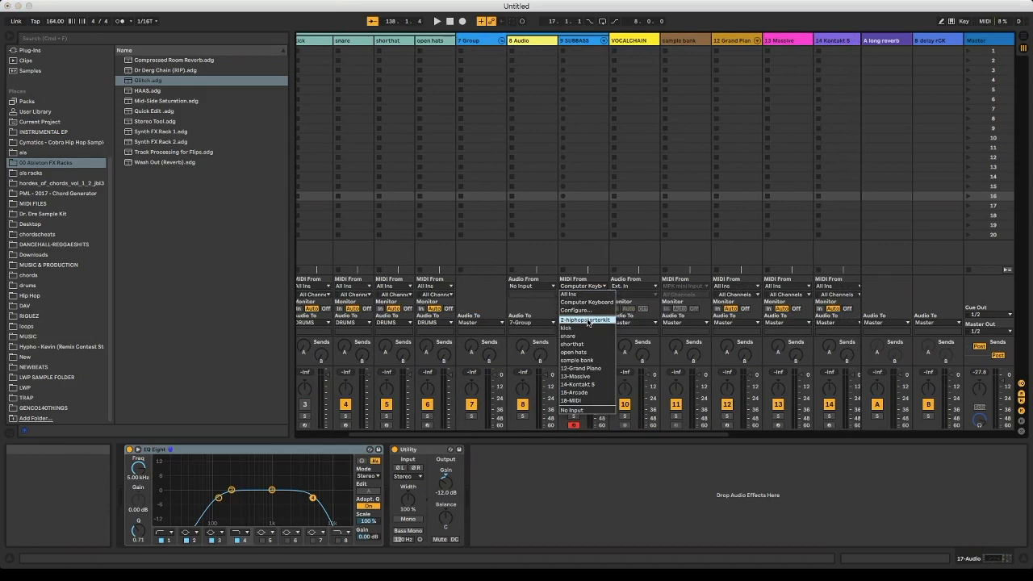
left_click(590, 286)
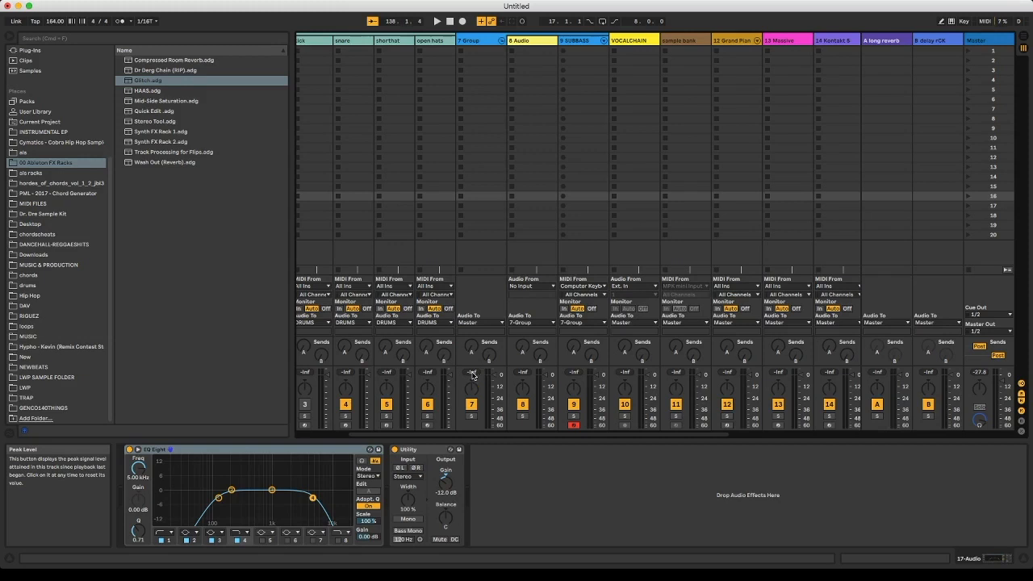
- Demonstrate switching 7 Group off and on and soloing 7 Group and 8 Audio, leaving both active and unsoloed
left_click(472, 405)
left_click(472, 406)
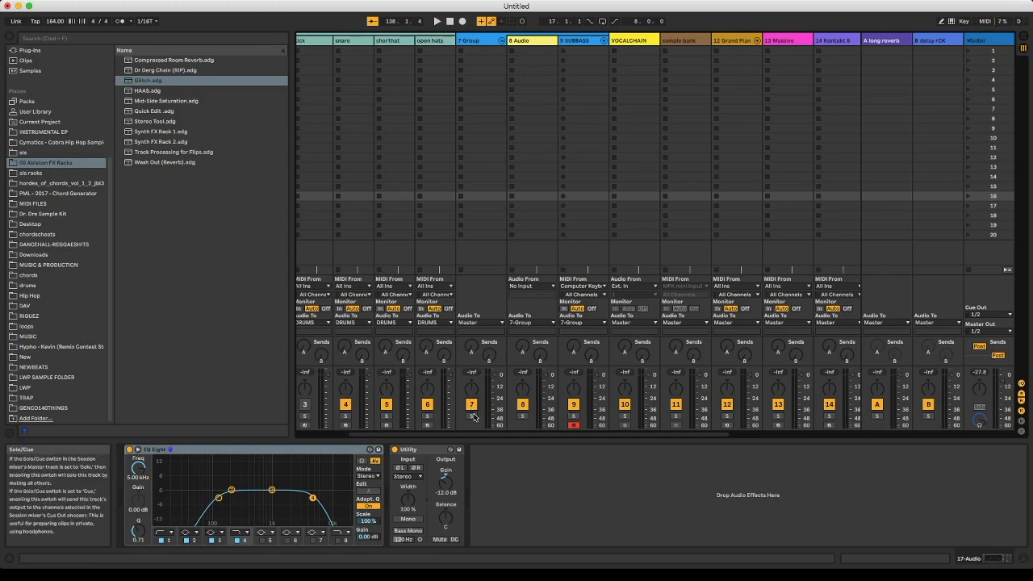
left_click(474, 415)
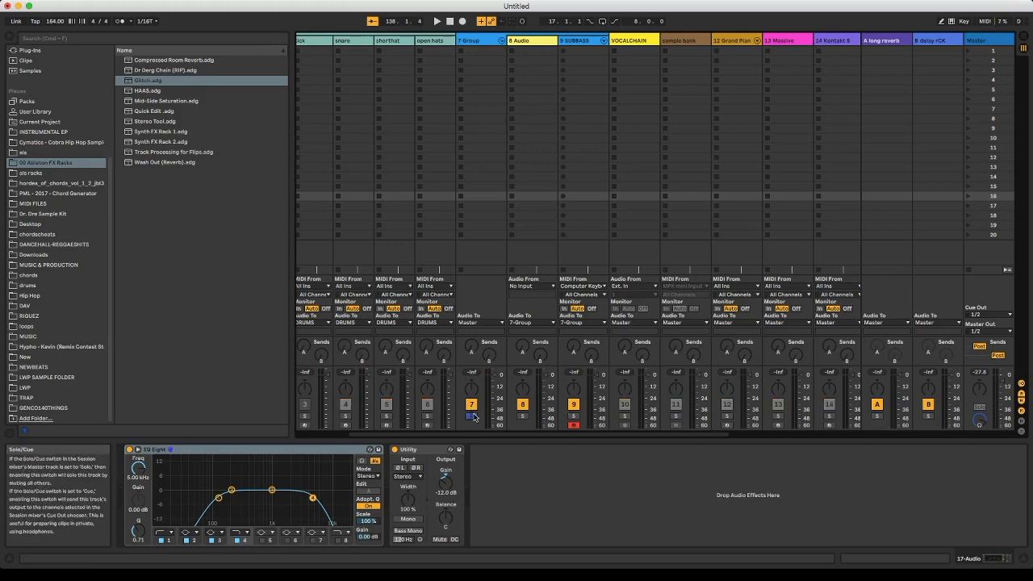
left_click(523, 417)
left_click(472, 417)
left_click(523, 417)
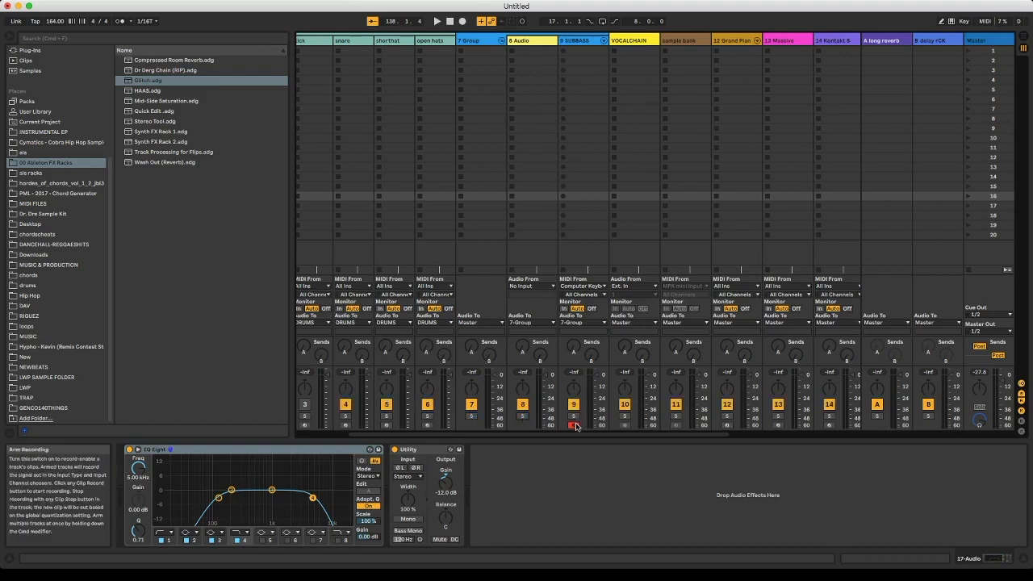
- Select the VOCALCHAIN track and demonstrate showing and hiding the mixer's crossfader section
left_click(624, 427)
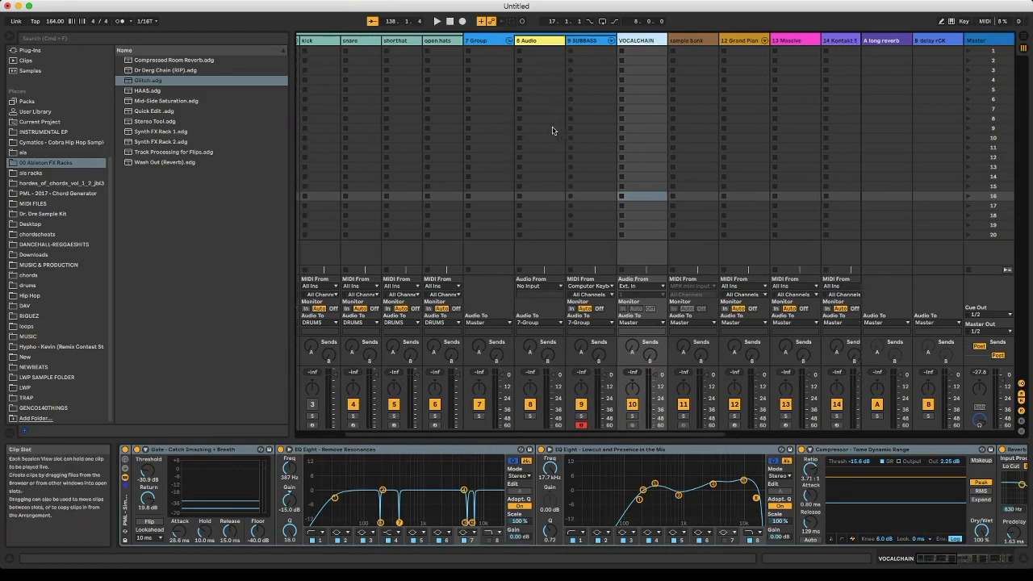
scroll(613, 324, "right", 5)
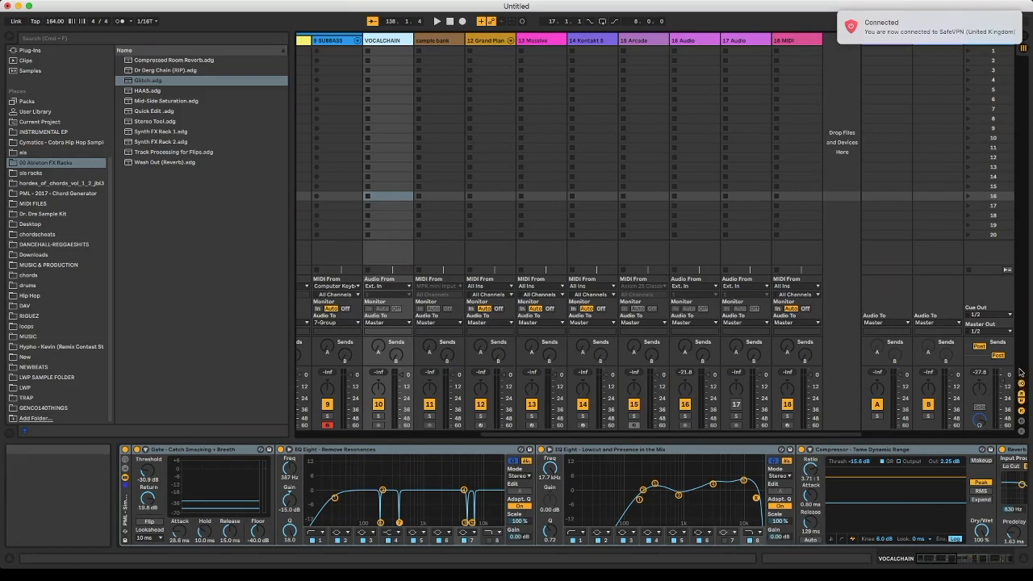
left_click(1021, 433)
left_click(1021, 434)
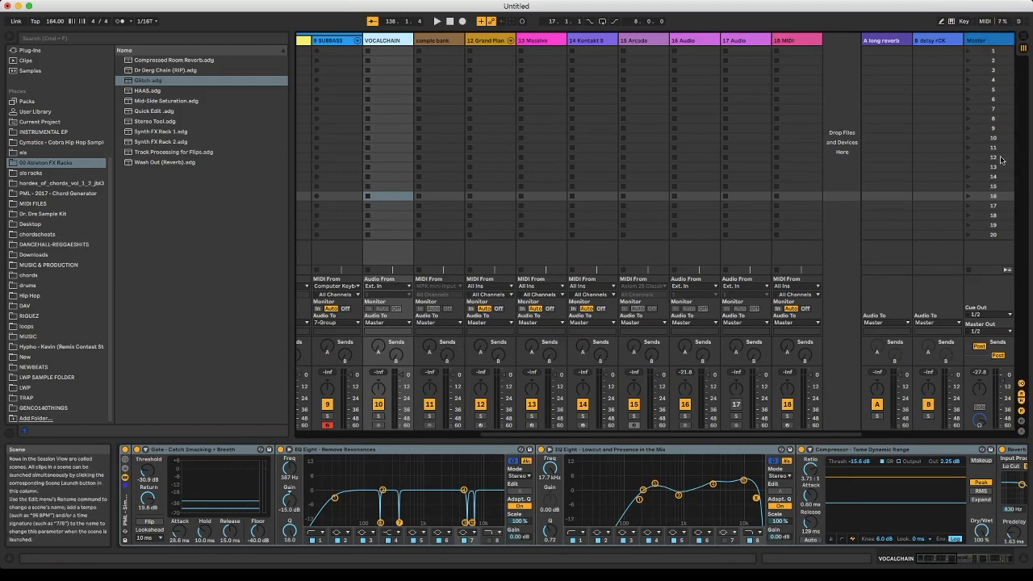
- Switch to the Arrangement View, show the whole arrangement, and zoom in on about bars 17 to 61
key("Tab")
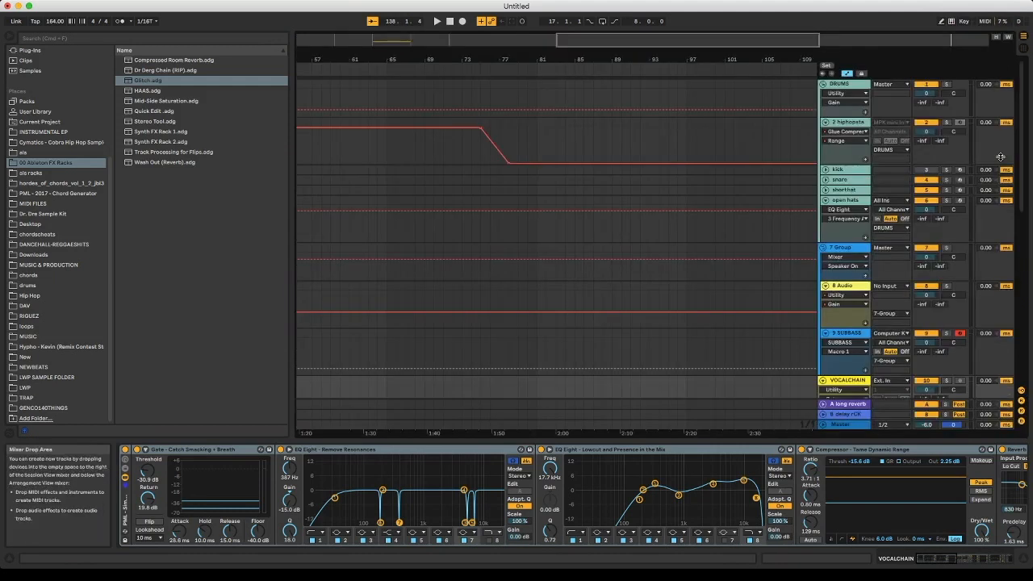
double_click(764, 38)
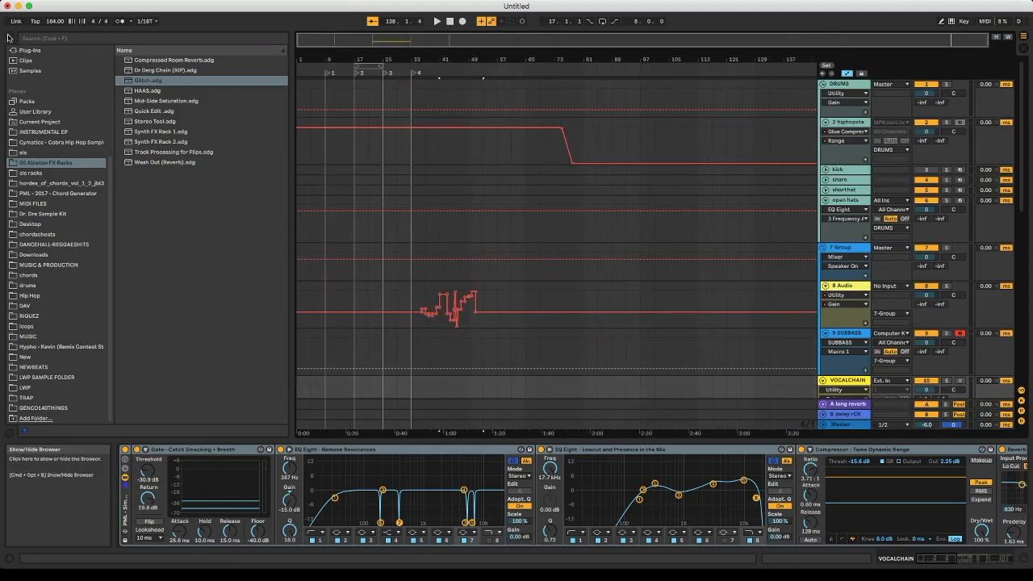
scroll(443, 148, "down", 1)
mouse_move(388, 40)
left_mouse_down()
mouse_move(389, 81)
mouse_move(388, 42)
left_mouse_up()
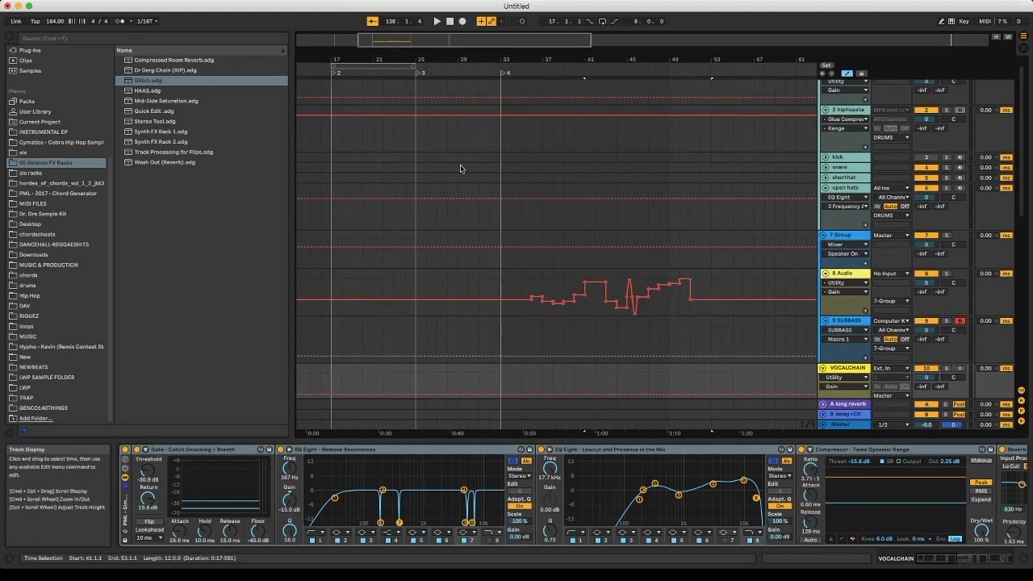
- Open the Hip Hop user folder in Places and expand its dub loops subfolder
left_click(37, 296)
left_click(124, 142)
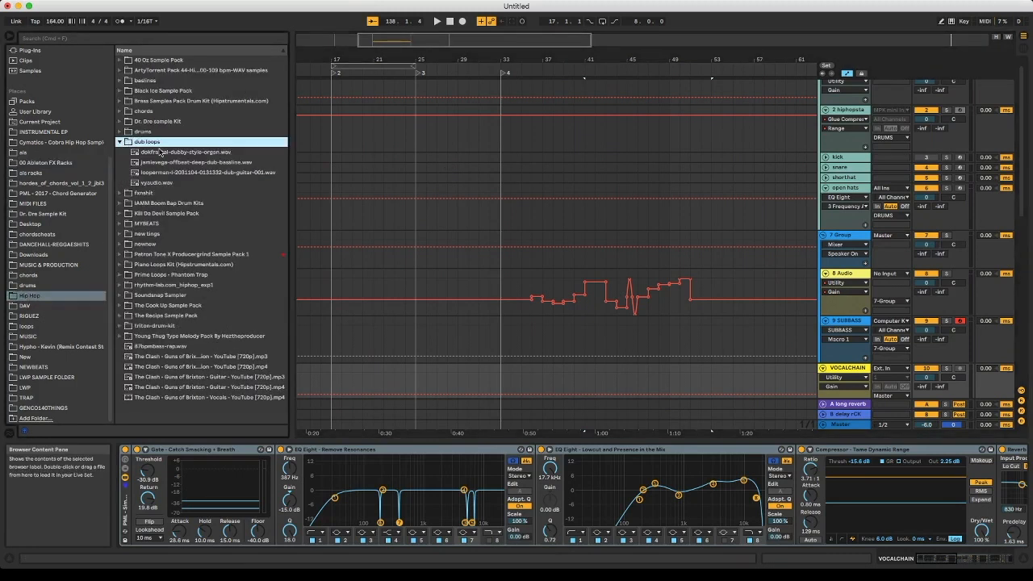
- Try placing the dubby-style organ loop on the 9 SUBBASS MIDI track, and cancel the audio-to-MIDI conversion
left_click(160, 151)
left_click_drag(159, 152, 449, 343)
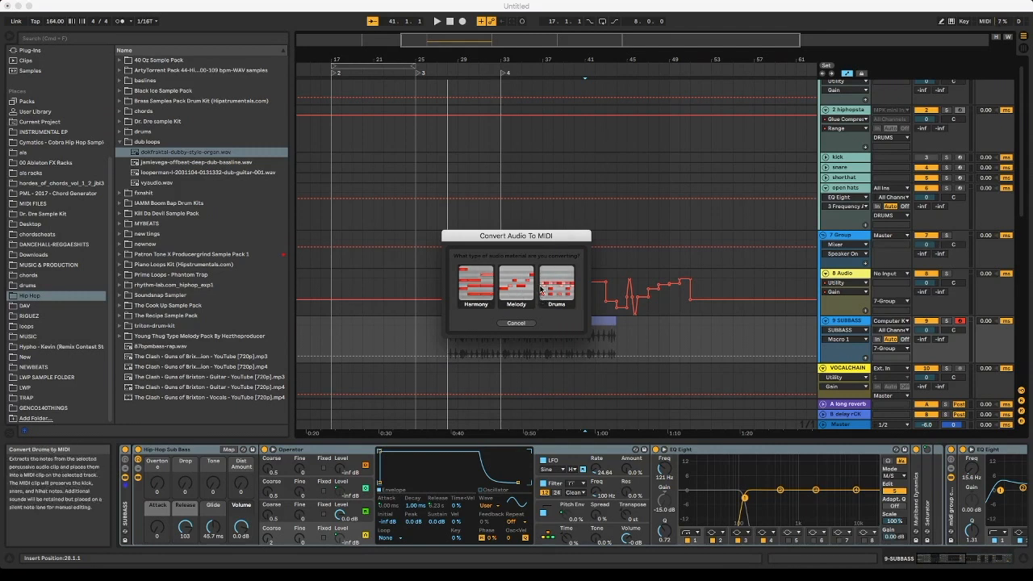
left_click(516, 324)
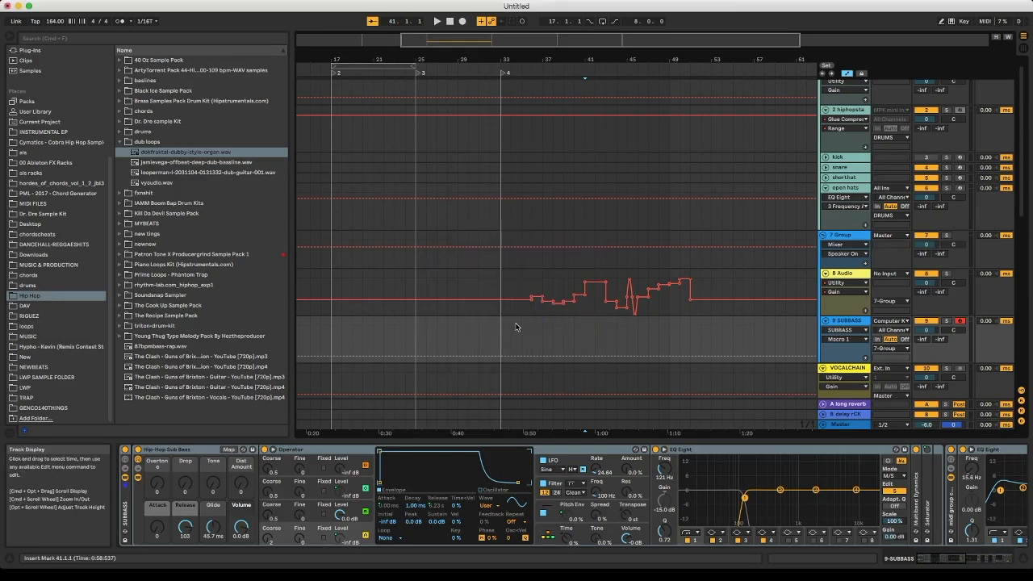
- Look over the arrangement's tracks and demonstrate hiding and showing the Info View
scroll(639, 284, "up", 5)
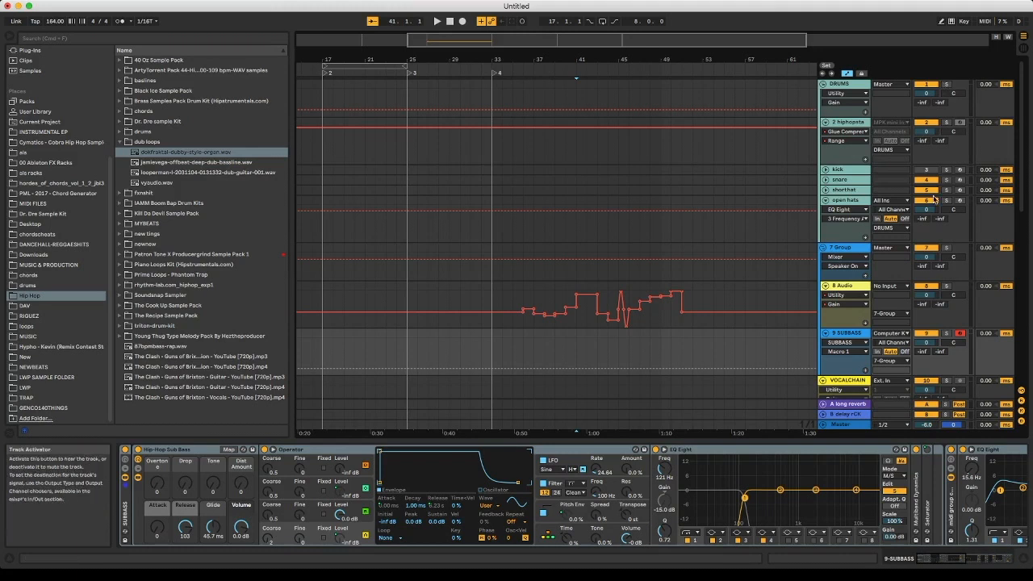
scroll(927, 274, "down", 10)
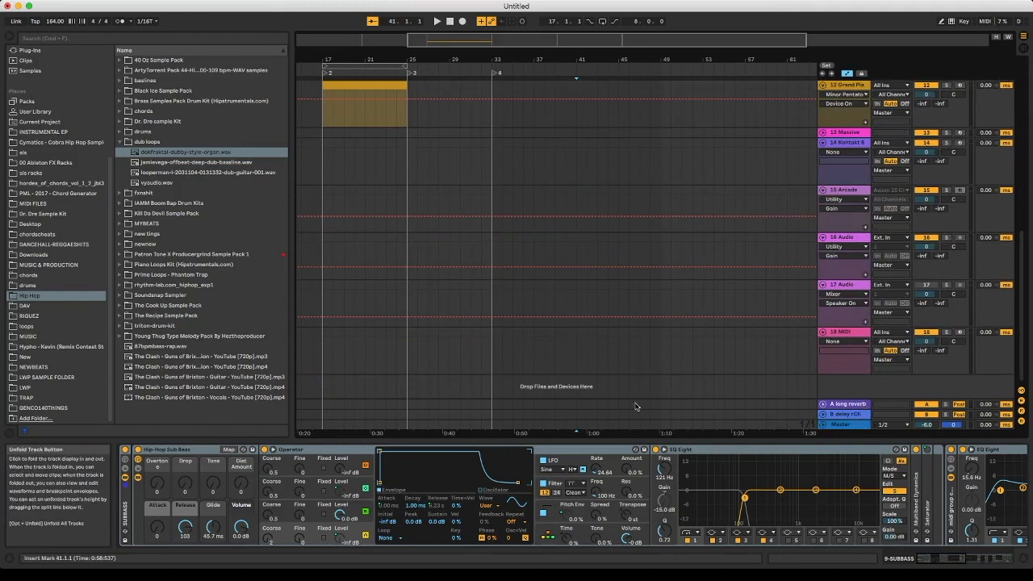
left_click(8, 561)
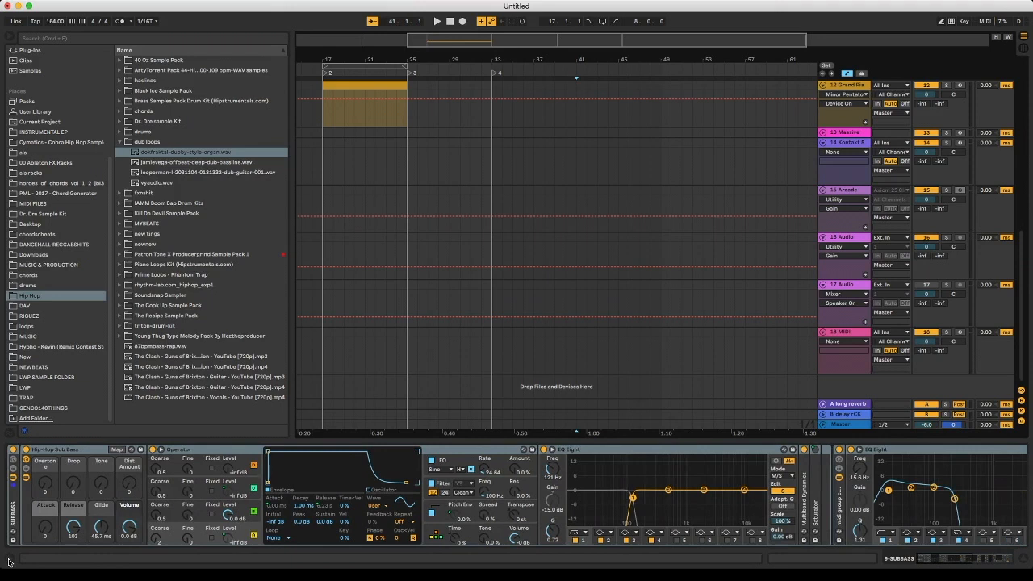
left_click(8, 561)
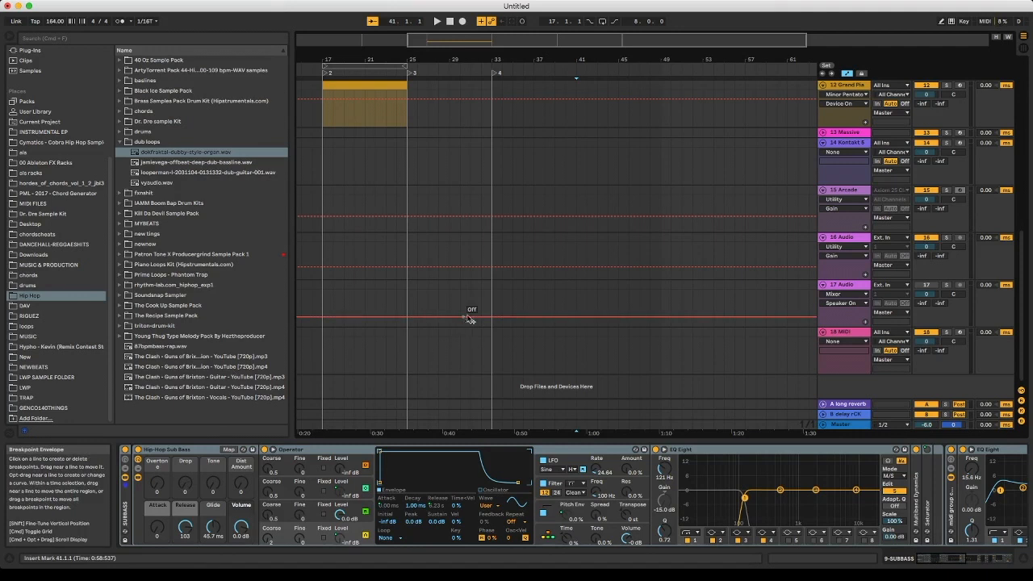
- Look along the 9 SUBBASS device chain and demonstrate hiding and showing the detail area, leaving it hidden
left_click_drag(940, 558, 912, 561)
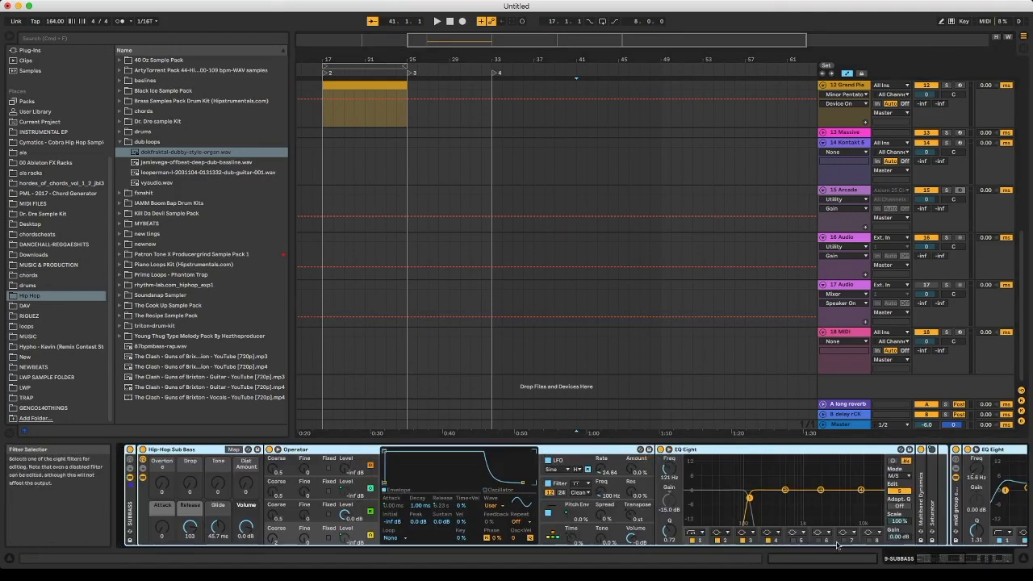
left_click(1022, 561)
left_click(1023, 561)
left_click(1022, 561)
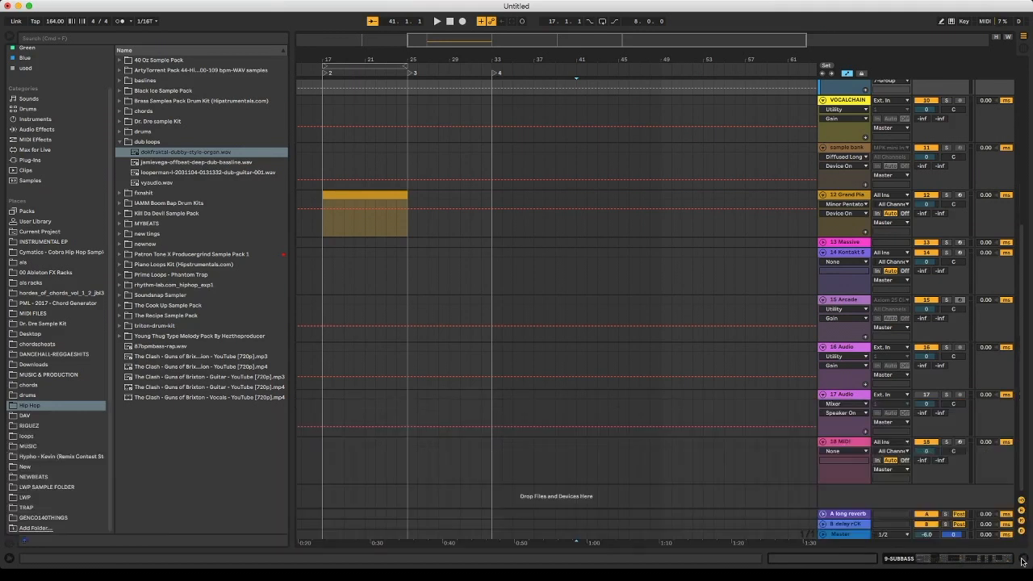
- Show the Clip View, open the 12 Grand Piano track's MIDI clip, and turn on Fold in its note editor
left_click(689, 549)
left_click(809, 560)
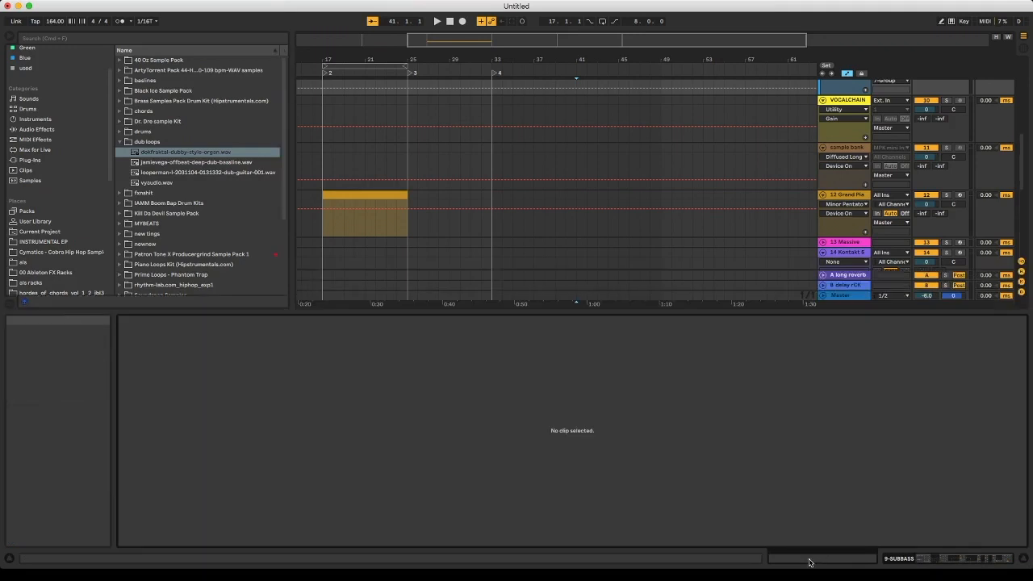
left_click(391, 197)
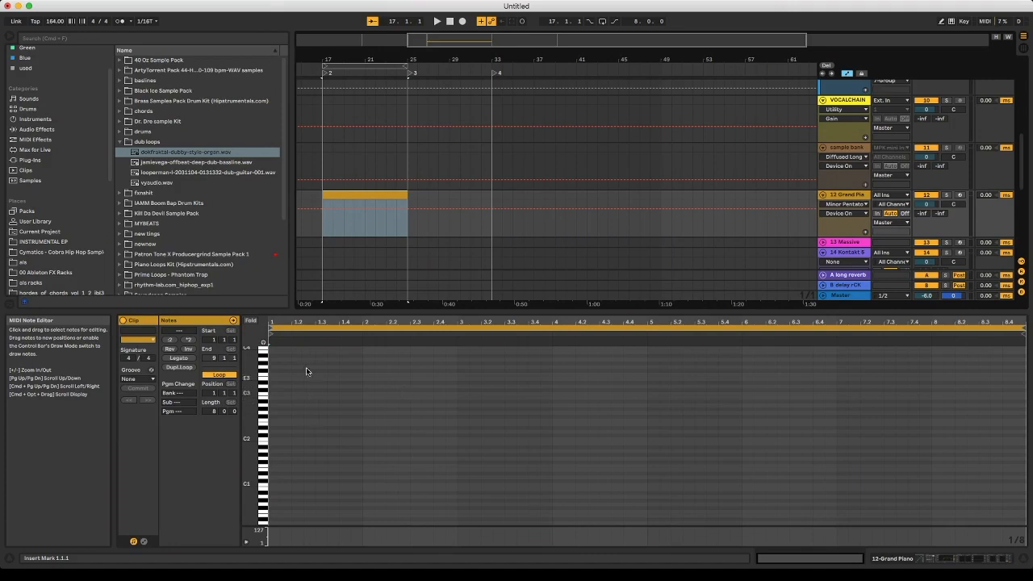
left_click(251, 320)
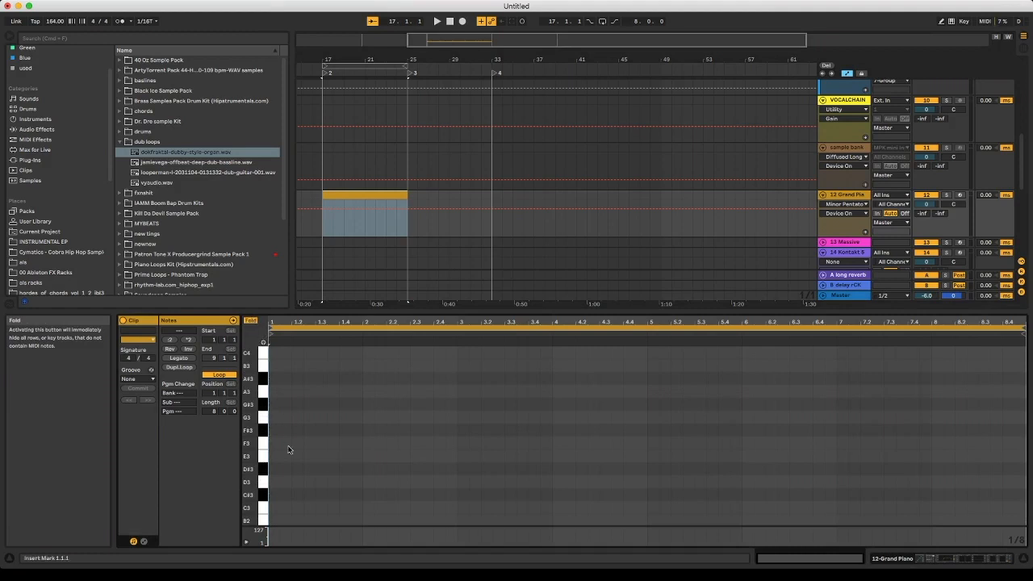
scroll(288, 449, "down", 10)
scroll(289, 449, "up", 6)
scroll(289, 449, "up", 15)
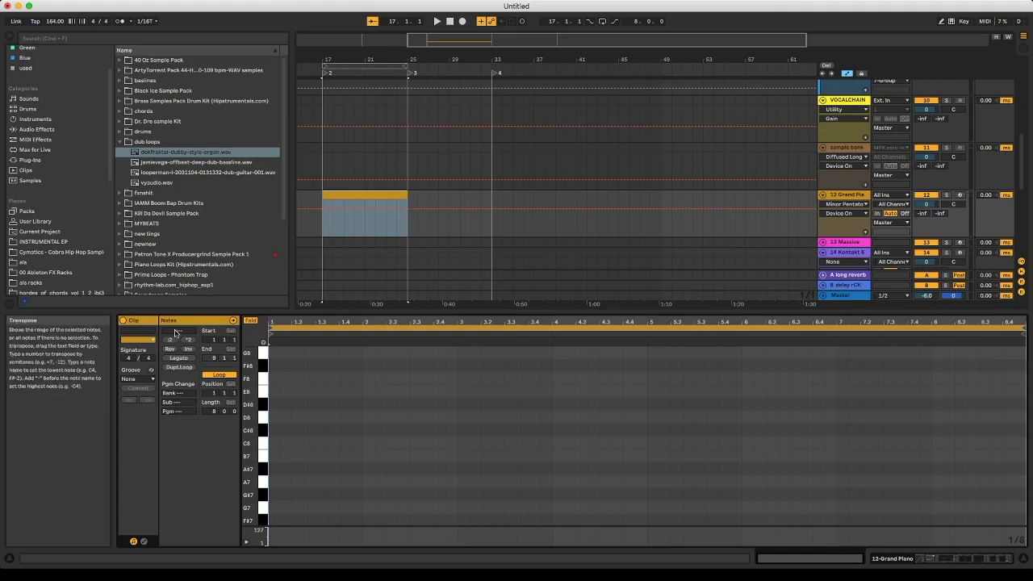
- Add short G8 and E8 notes at bar 1 and an F#8 note at bar 3 of the clip
double_click(274, 353)
double_click(275, 392)
left_click(273, 353)
left_click_drag(289, 397, 269, 348)
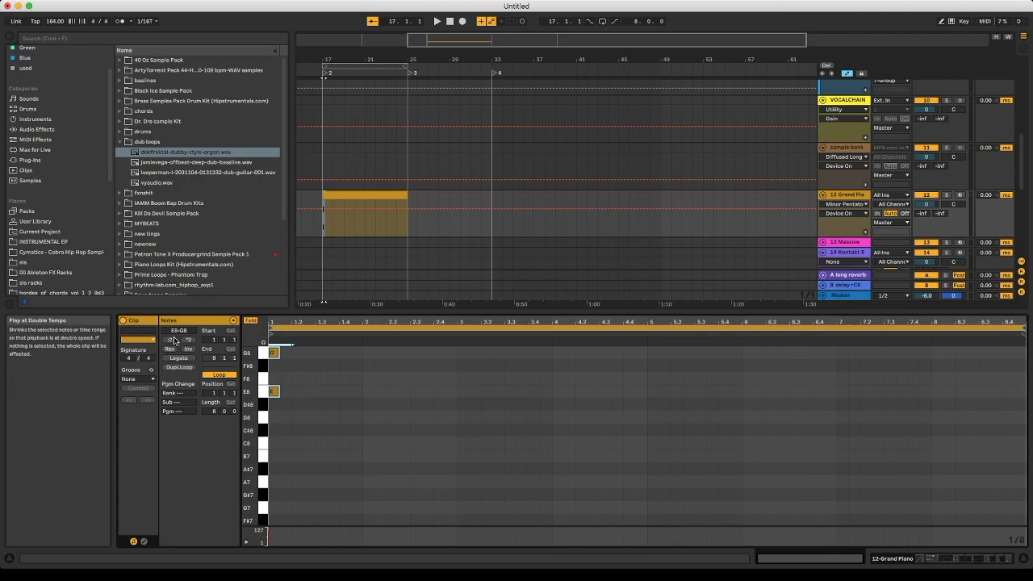
double_click(462, 365)
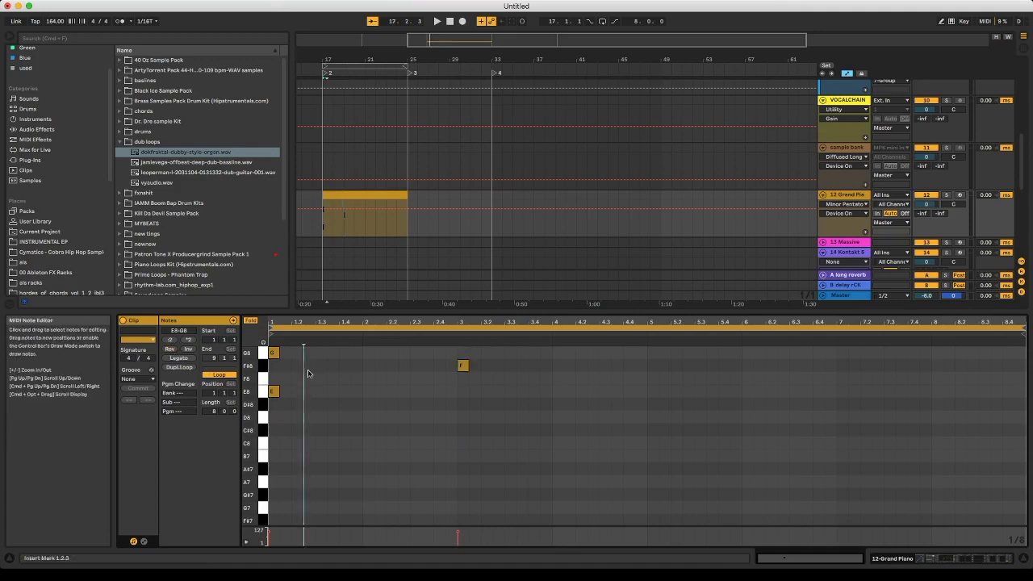
- Select all notes in the clip, reverse them, and reverse them back
key("super+a")
left_click(168, 350)
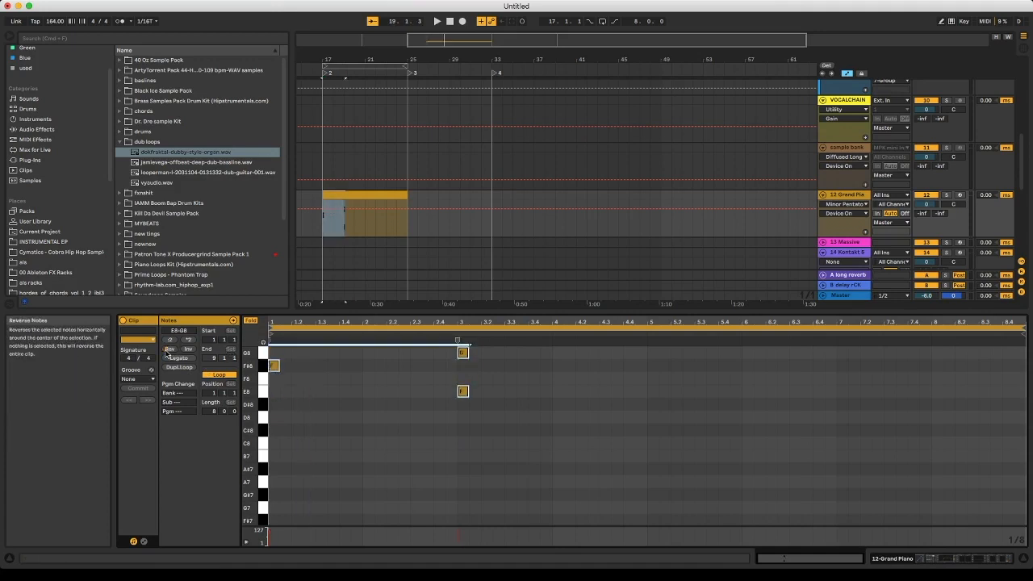
left_click(168, 350)
- Invert the selected notes' pitches three times and extend the notes with Legato
left_click(187, 350)
left_click(186, 350)
left_click(186, 350)
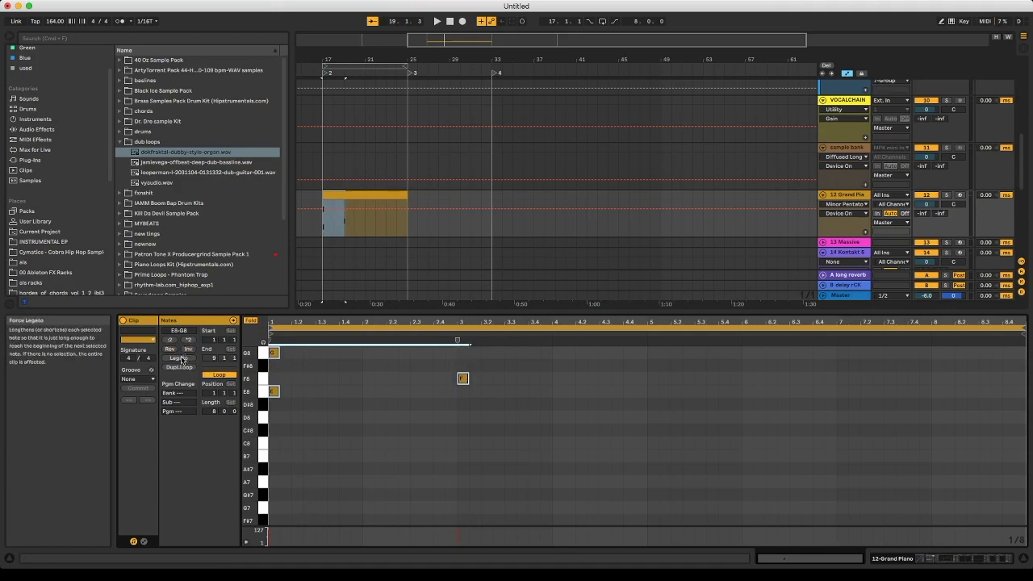
left_click(178, 357)
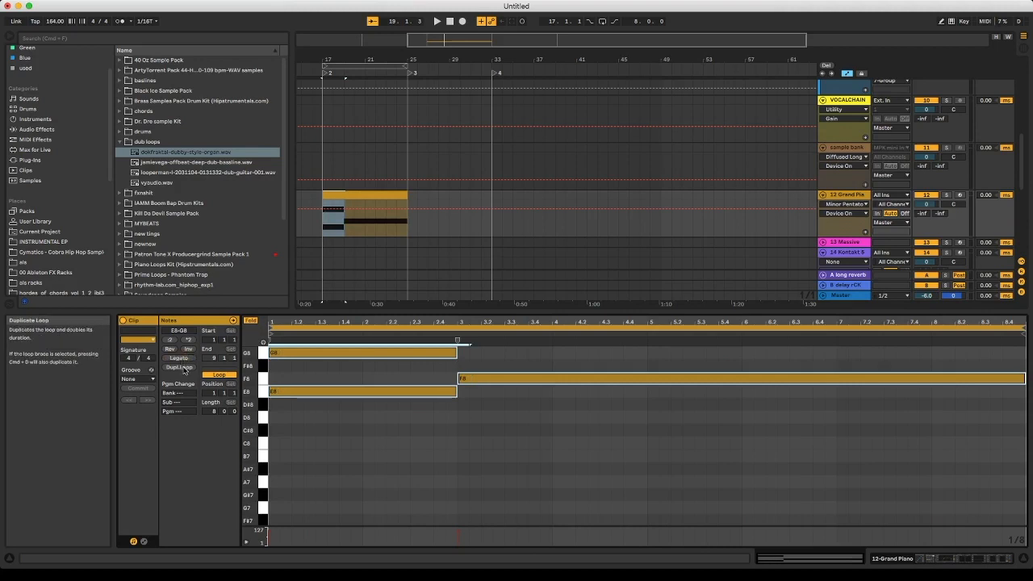
- Duplicate the clip's loop repeatedly up to a 128-bar length, and undo the duplications
left_click(179, 367)
left_click(179, 367)
left_click(179, 367)
left_click(180, 367)
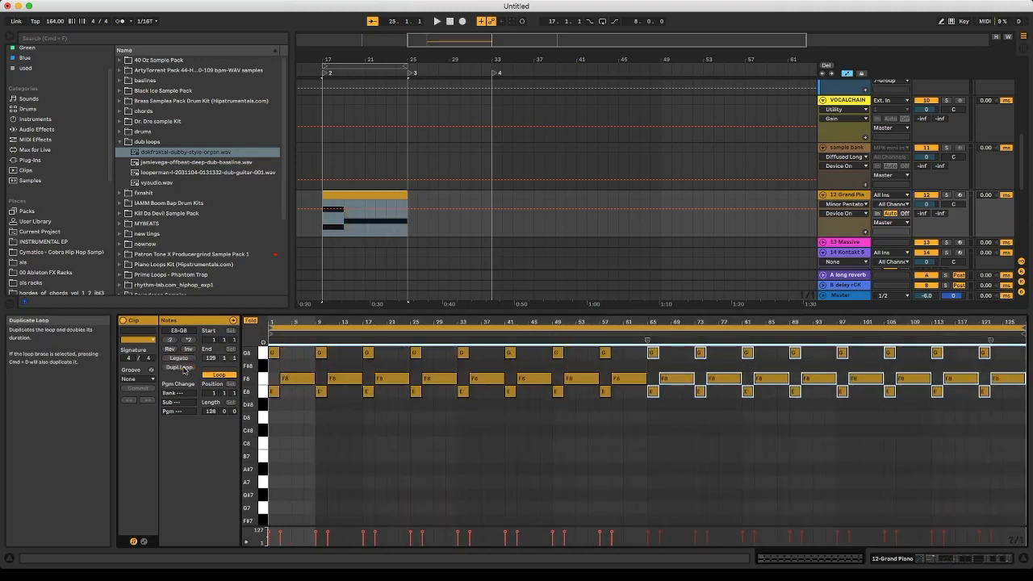
key("super+z")
key("super+z")
key("super+z")
key("super+z")
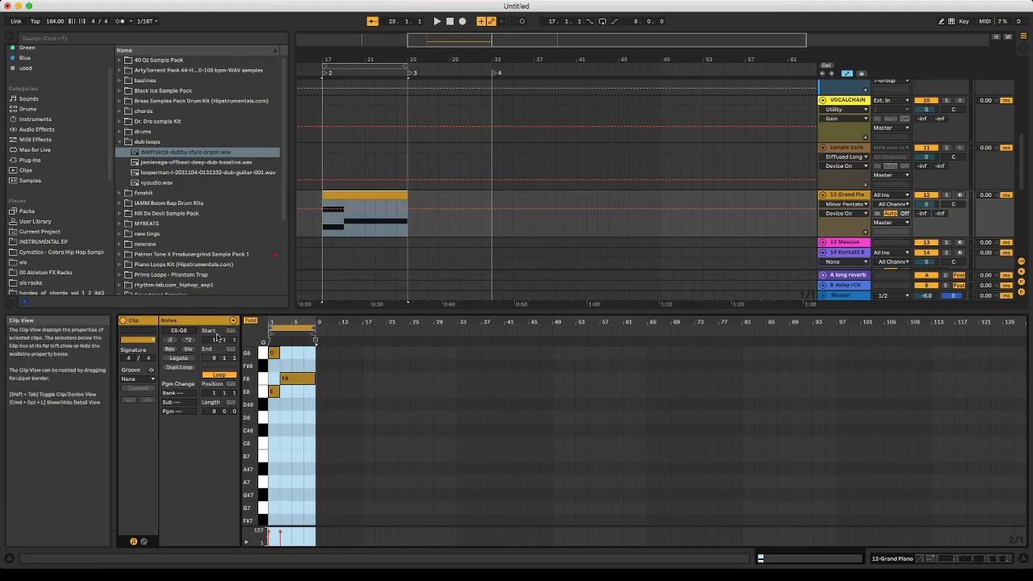
- Add a G8 note at bar 5 of the clip and remove it, and turn off the clip's loop
left_click(326, 357)
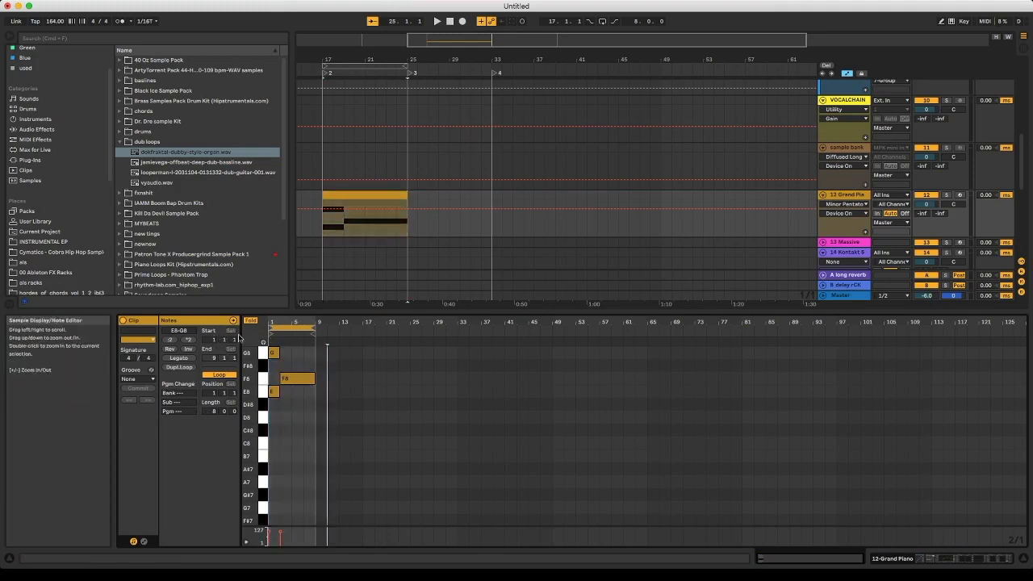
left_click(290, 356)
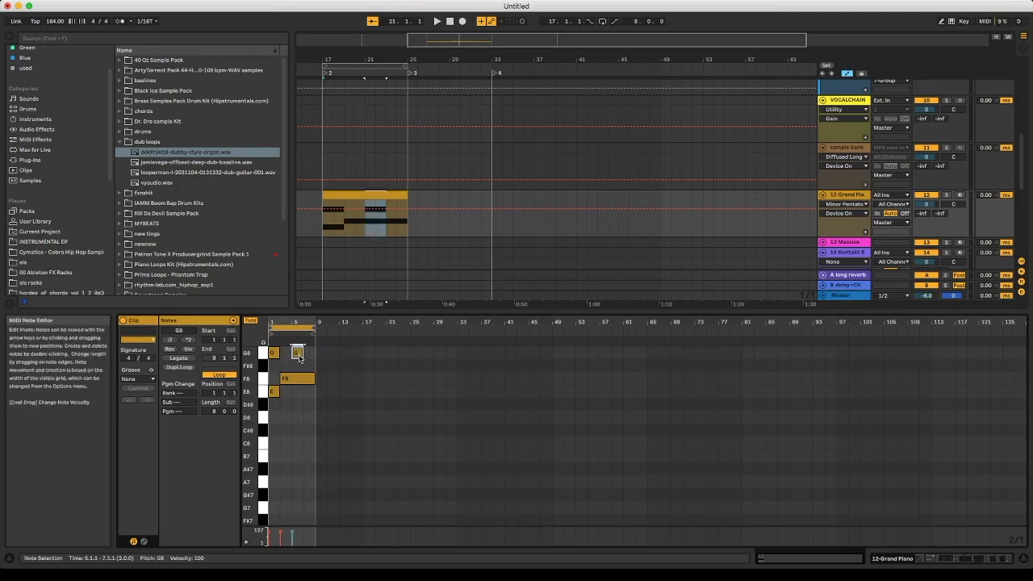
left_click(218, 375)
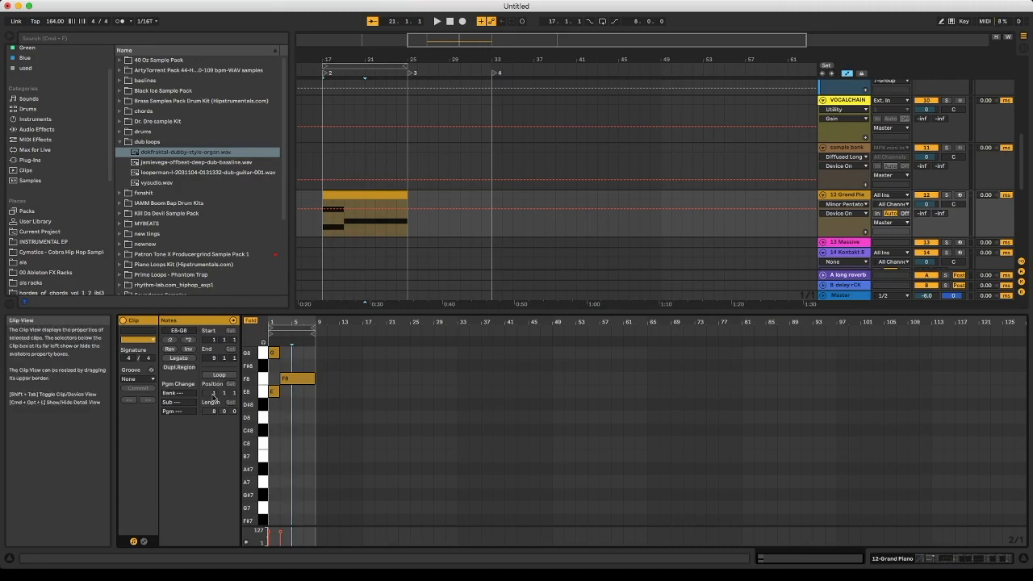
- Show the clip's Envelopes box and examine the list of devices available for envelopes, and hide the Clip View
left_click(143, 541)
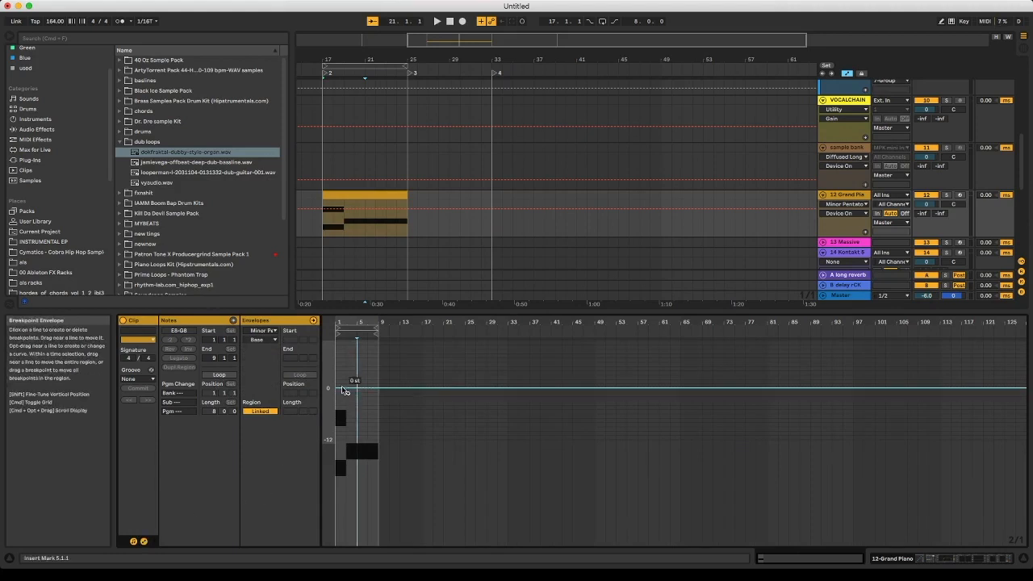
left_click(266, 331)
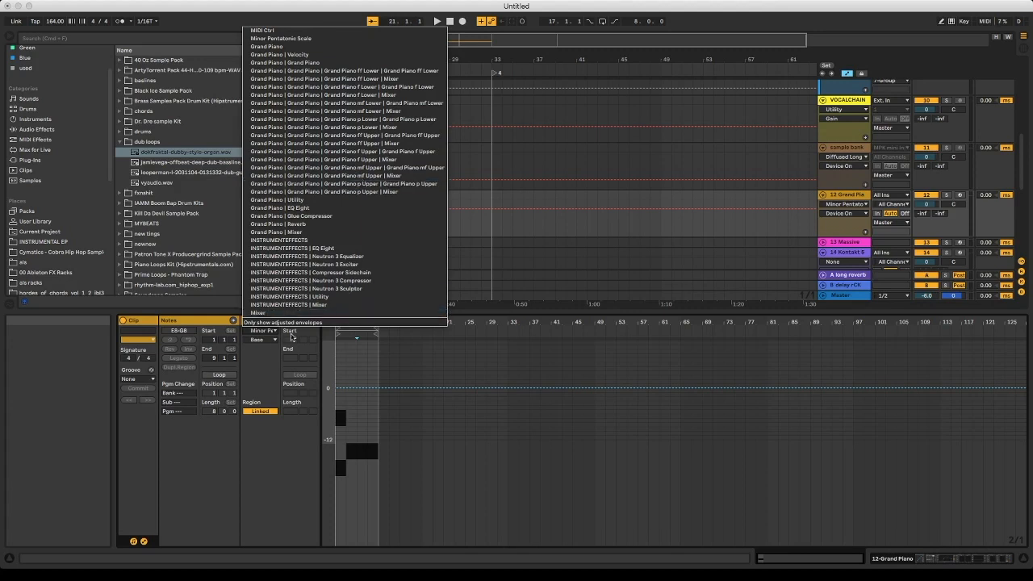
left_click(273, 342)
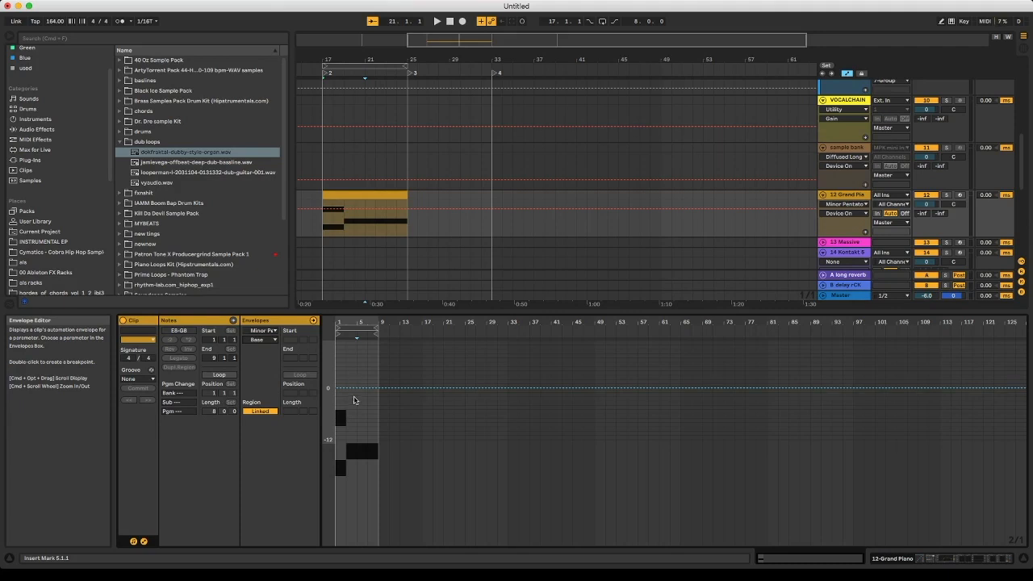
left_click(410, 310)
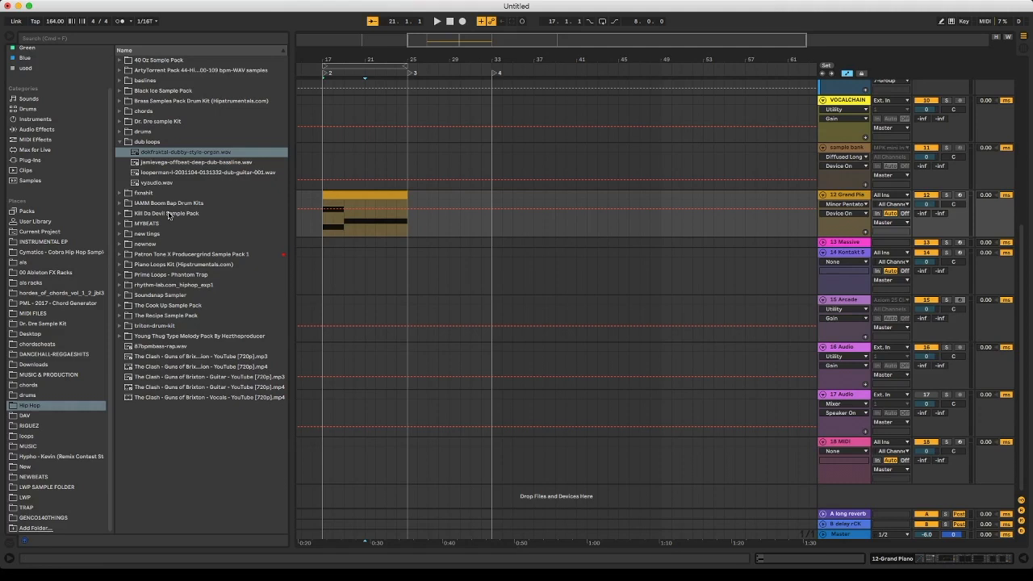
- Set the project tempo to 90 BPM
left_click(52, 25)
type("90")
key("Return")
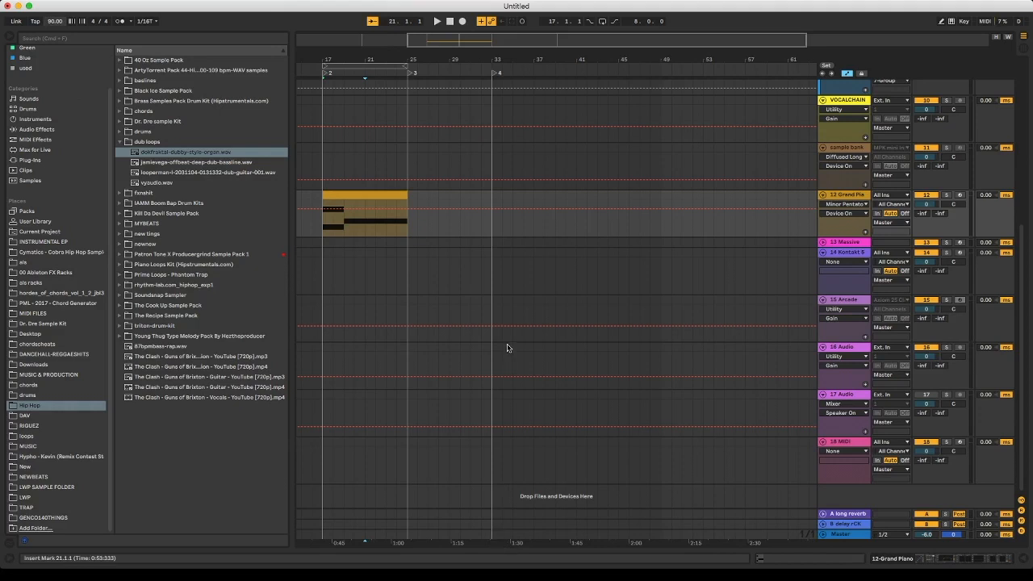
- Fold the 15 Arcade, 16 Audio, 17 Audio and 18 MIDI tracks in the arrangement
mouse_move(500, 43)
left_mouse_down()
mouse_move(494, 94)
mouse_move(480, 43)
left_mouse_up()
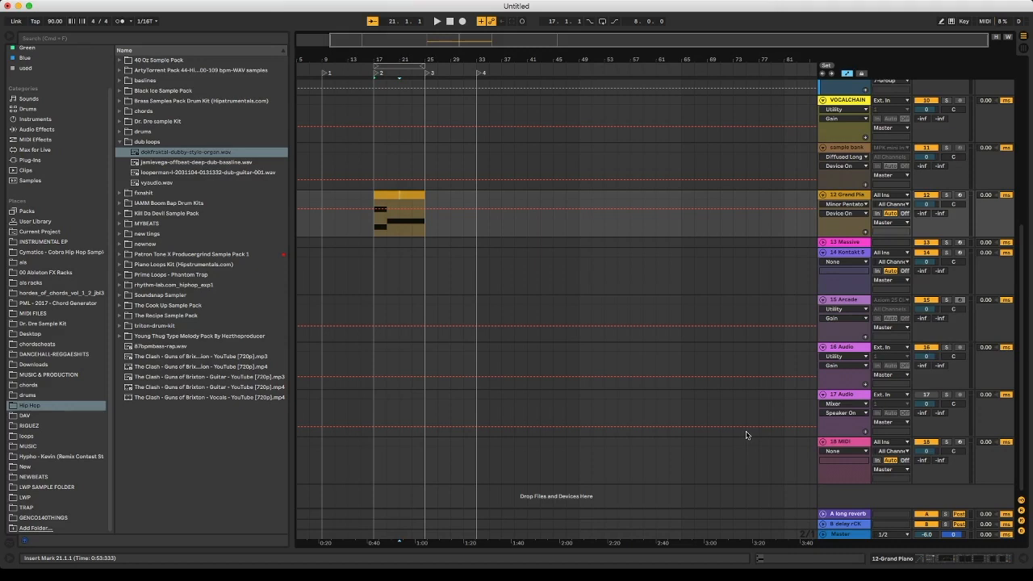
left_click(822, 299)
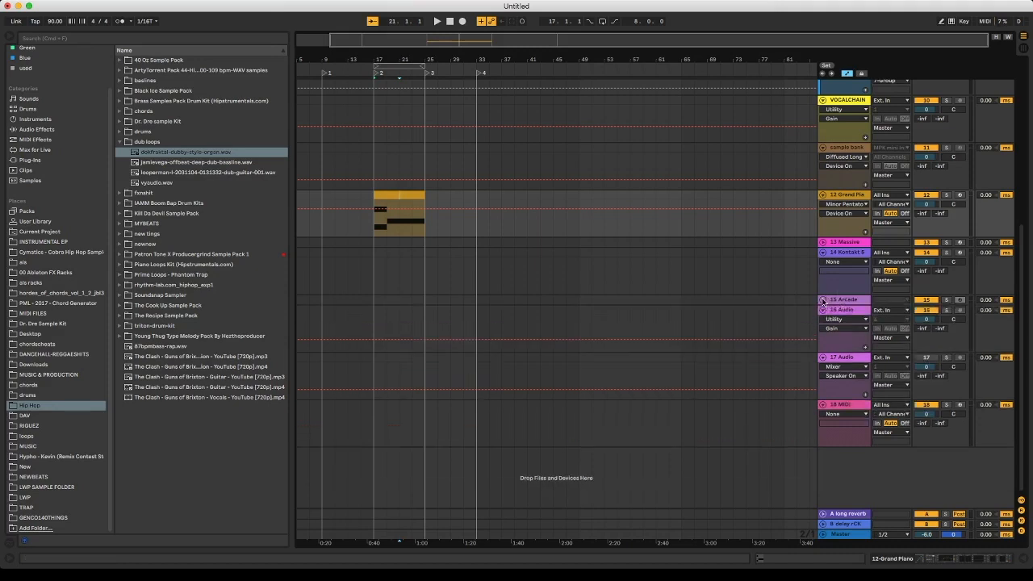
left_click(822, 309)
left_click(822, 320)
left_click(822, 329)
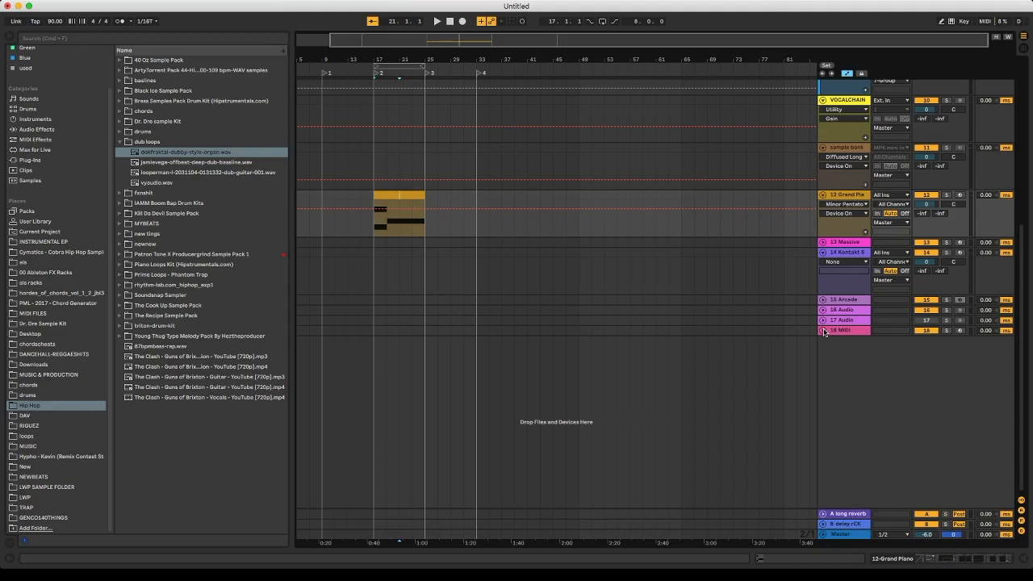
scroll(824, 332, "up", 5)
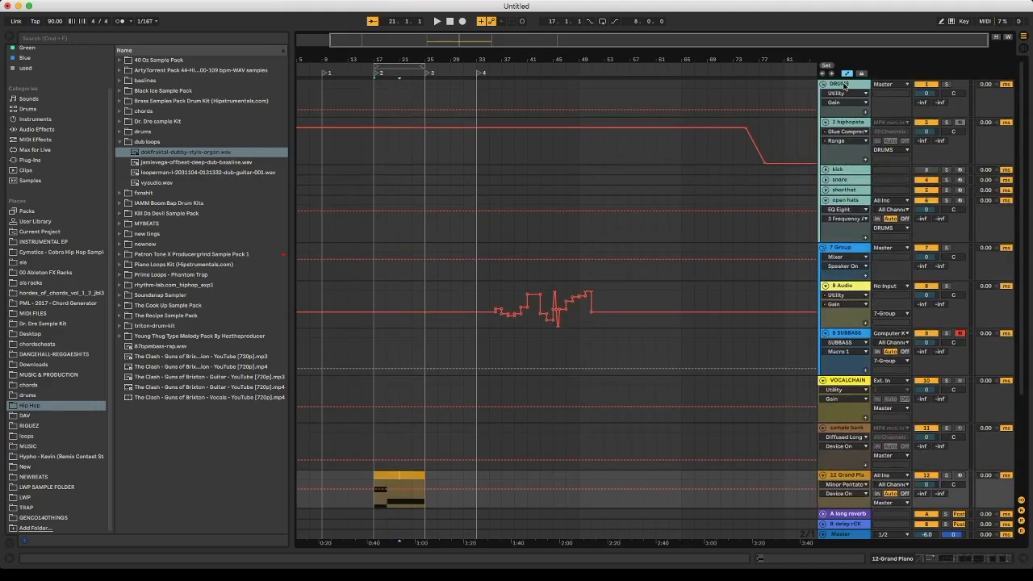